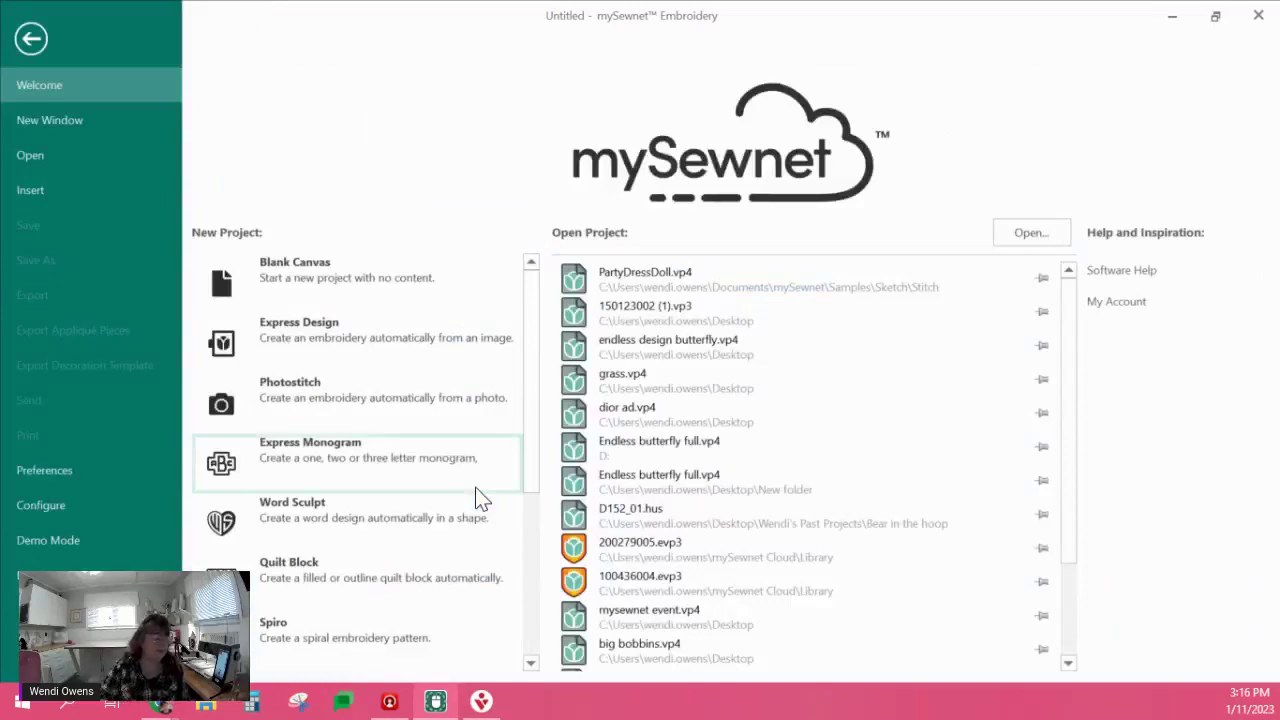
- Start a new Sketch project that loads a picture for a new embroidery, keeping the 150mm x 150mm Universal Square Hoop 2
{"action": "scroll", "coordinate": [323, 380], "scroll_direction": "down", "scroll_amount": 3}
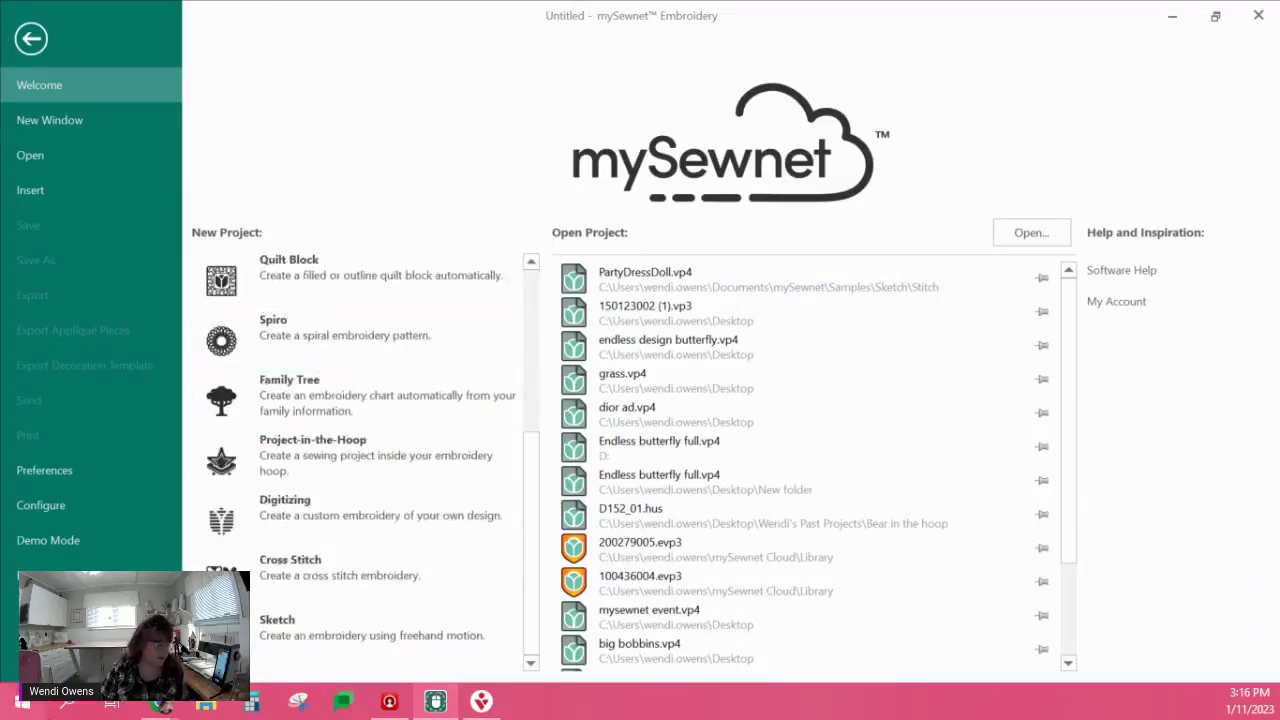
{"action": "left_click", "coordinate": [263, 630]}
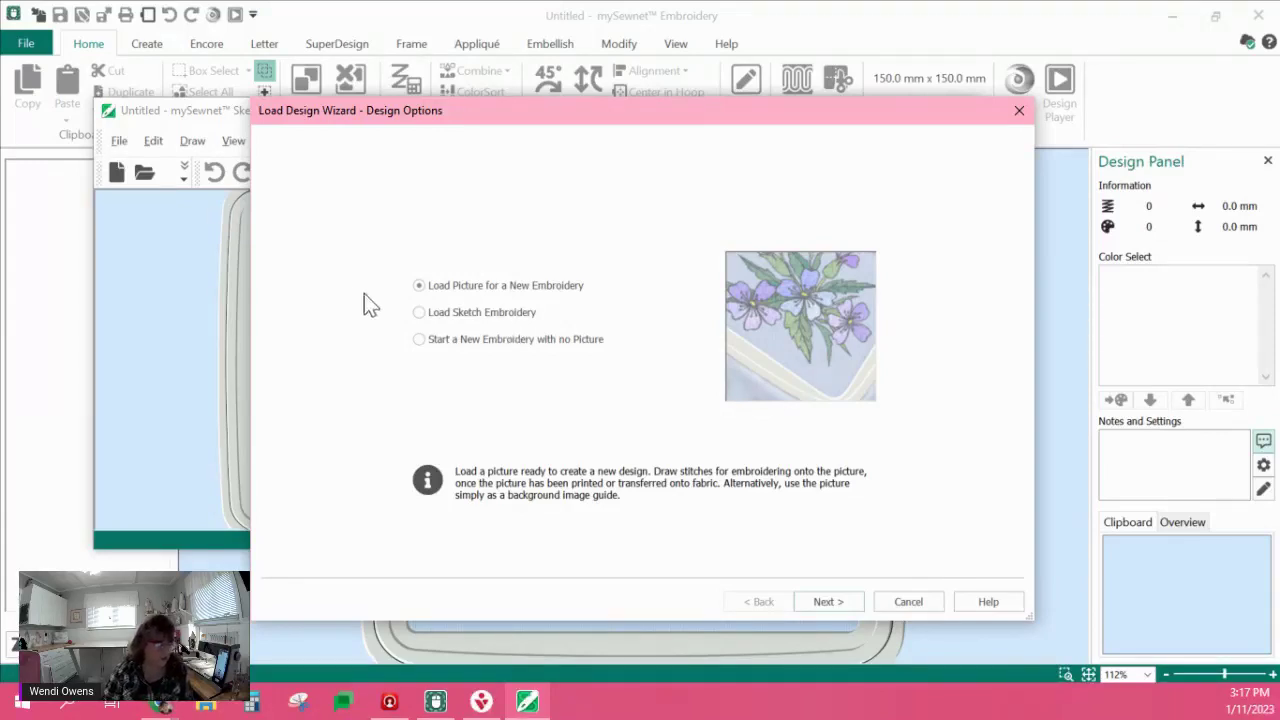
{"action": "left_click", "coordinate": [834, 604]}
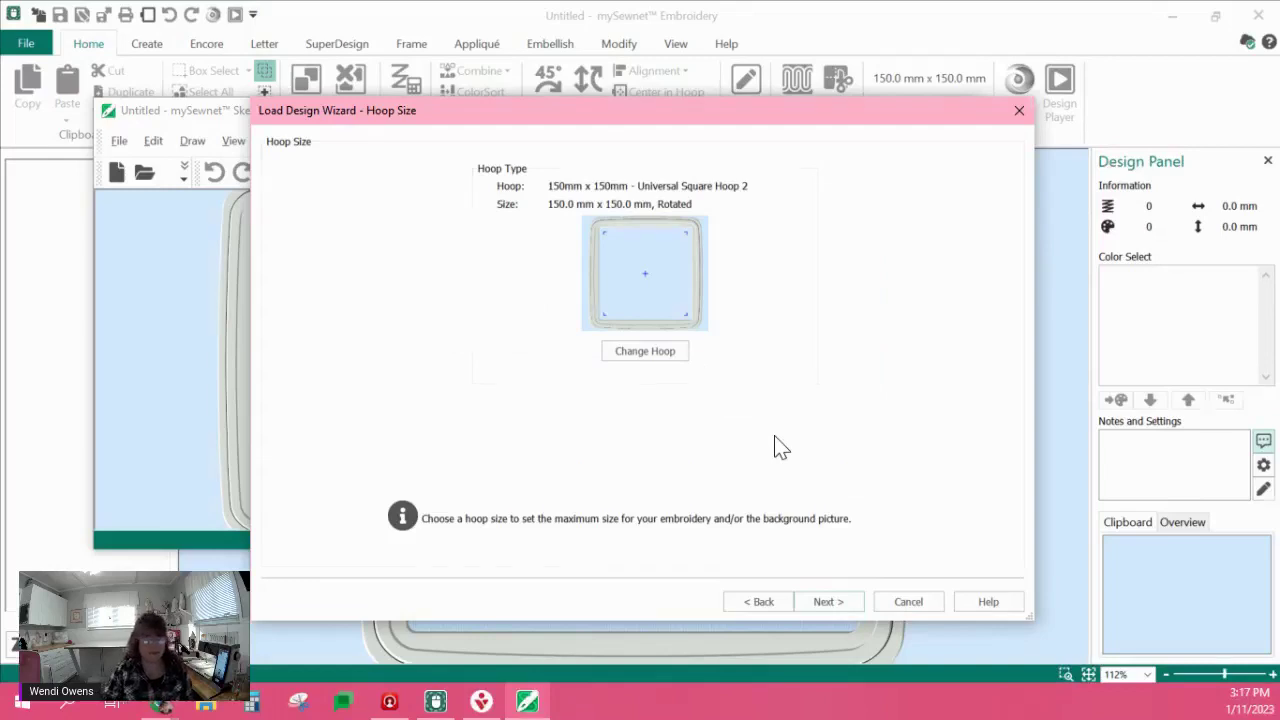
{"action": "left_click", "coordinate": [825, 607]}
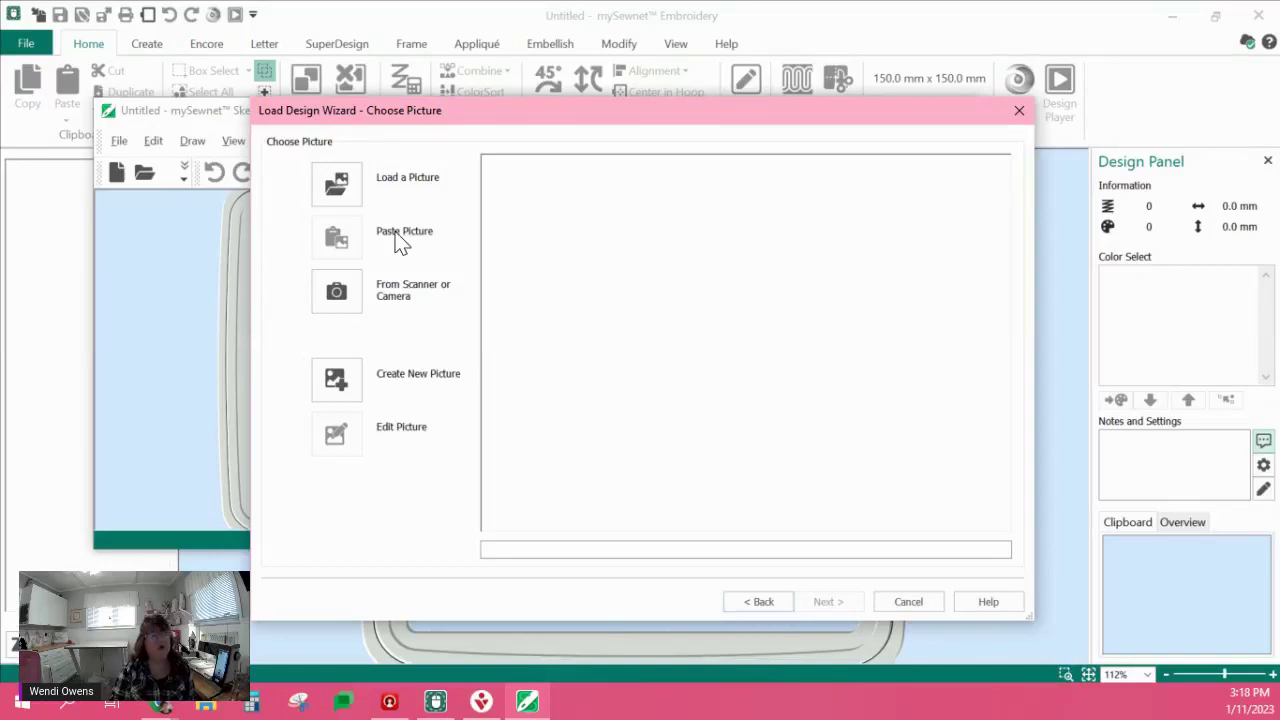
- Browse for a picture to load in the Documents\mySewnet\Samples\Sketch\Pics folder
{"action": "left_click", "coordinate": [340, 200]}
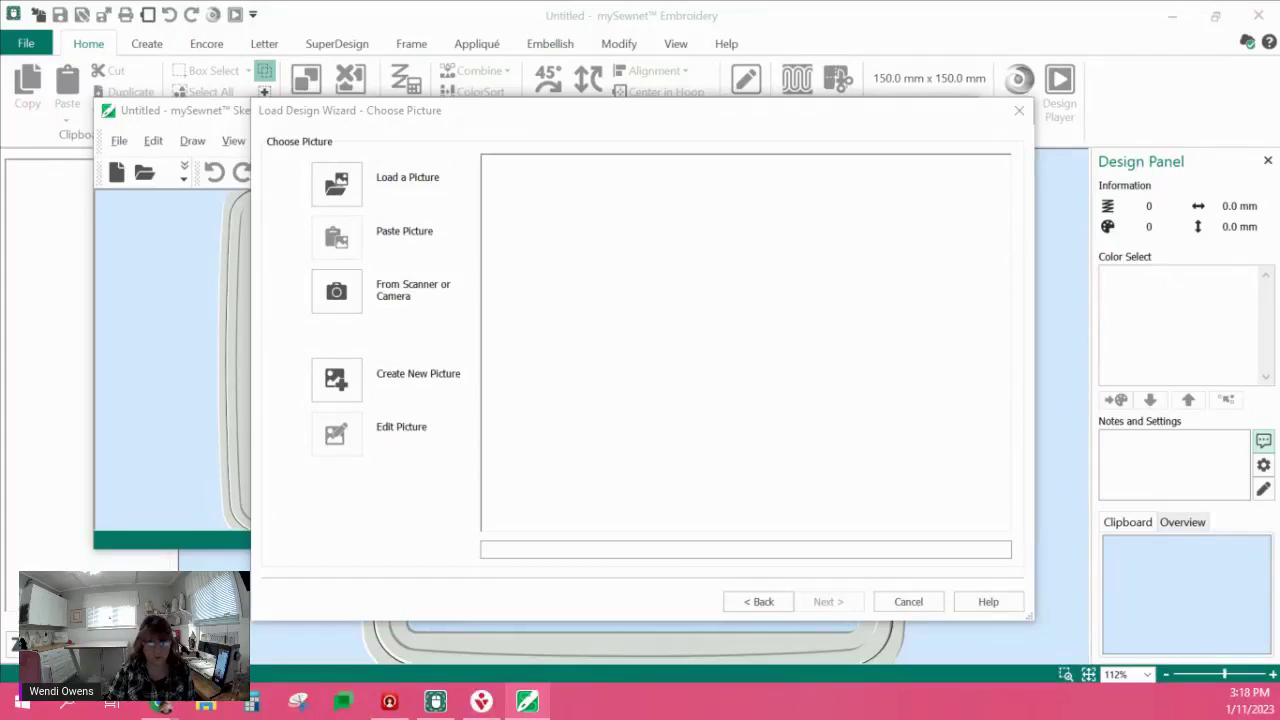
{"action": "left_click_drag", "start_coordinate": [1206, 88], "coordinate": [725, 69]}
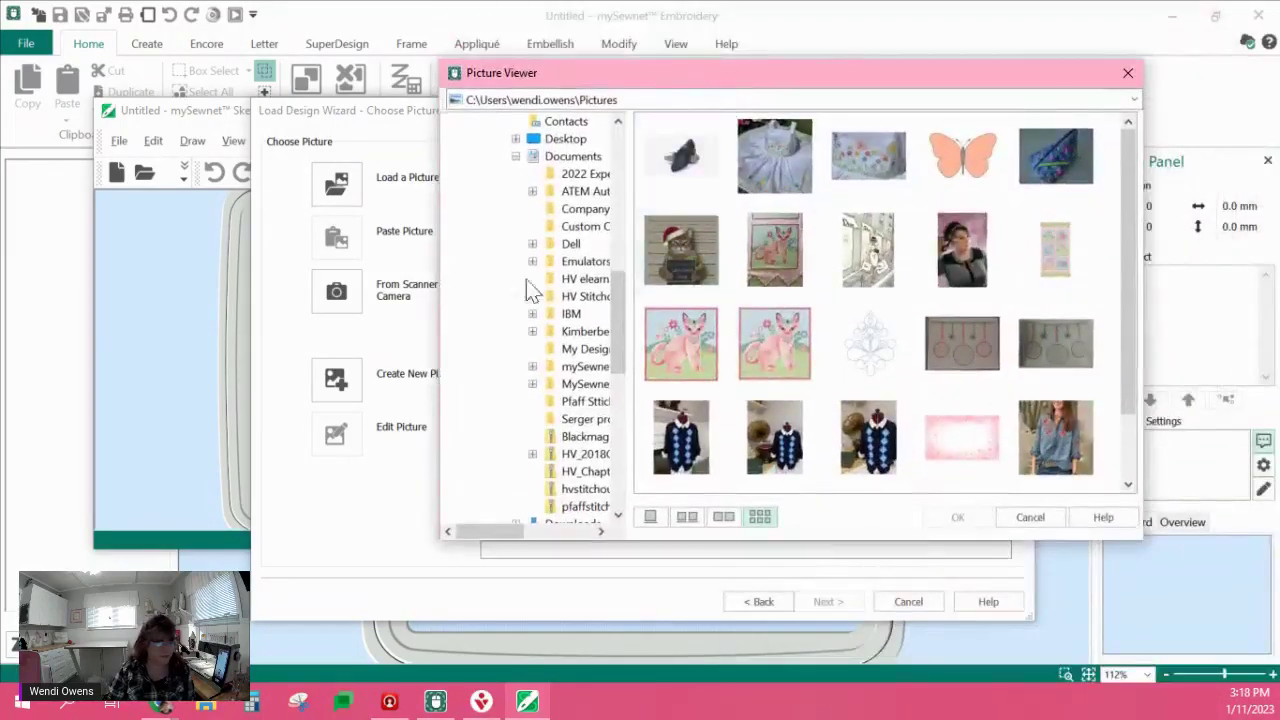
{"action": "left_click", "coordinate": [533, 367]}
{"action": "left_click_drag", "start_coordinate": [521, 533], "coordinate": [552, 535]}
{"action": "double_click", "coordinate": [528, 426]}
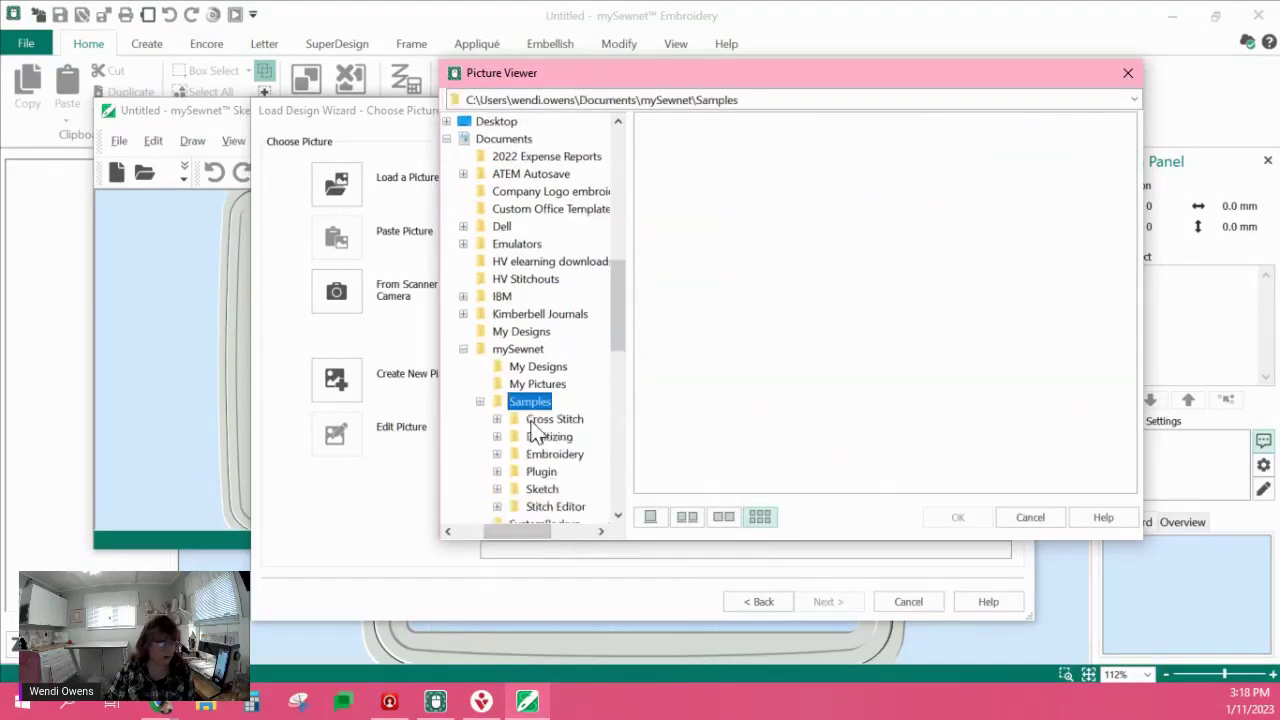
{"action": "left_click_drag", "start_coordinate": [617, 331], "coordinate": [611, 366]}
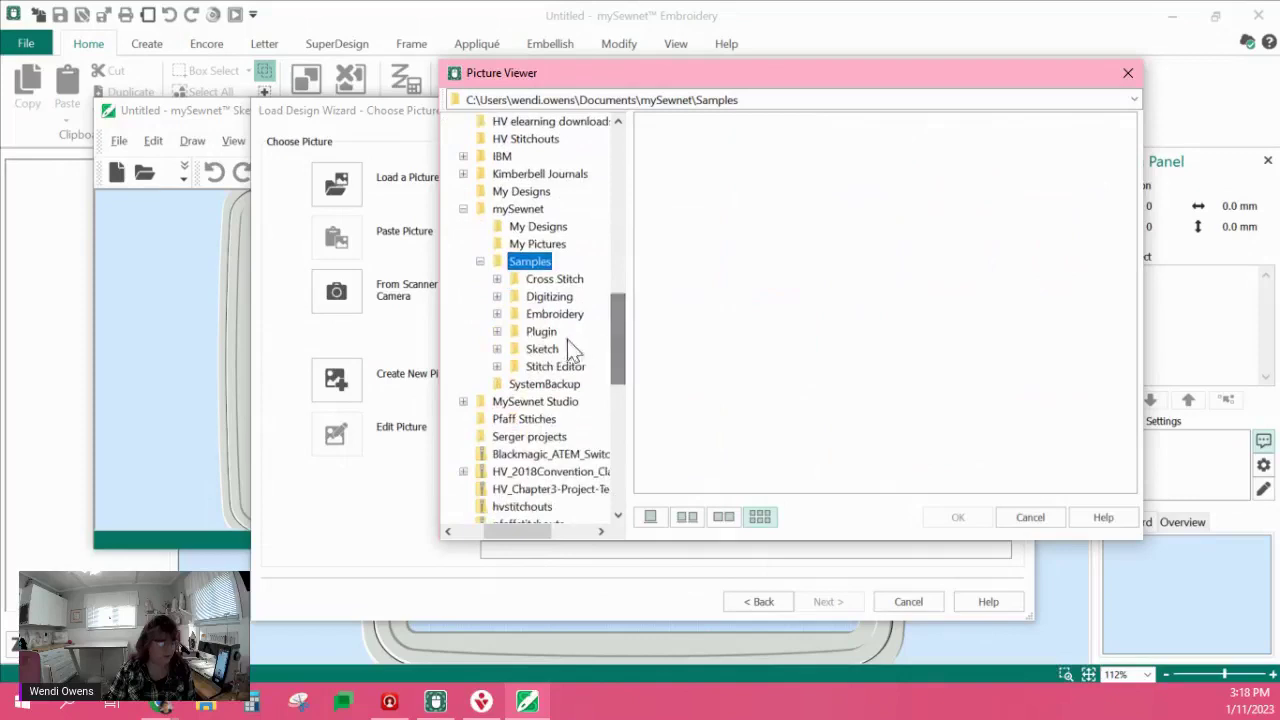
{"action": "left_click", "coordinate": [497, 349]}
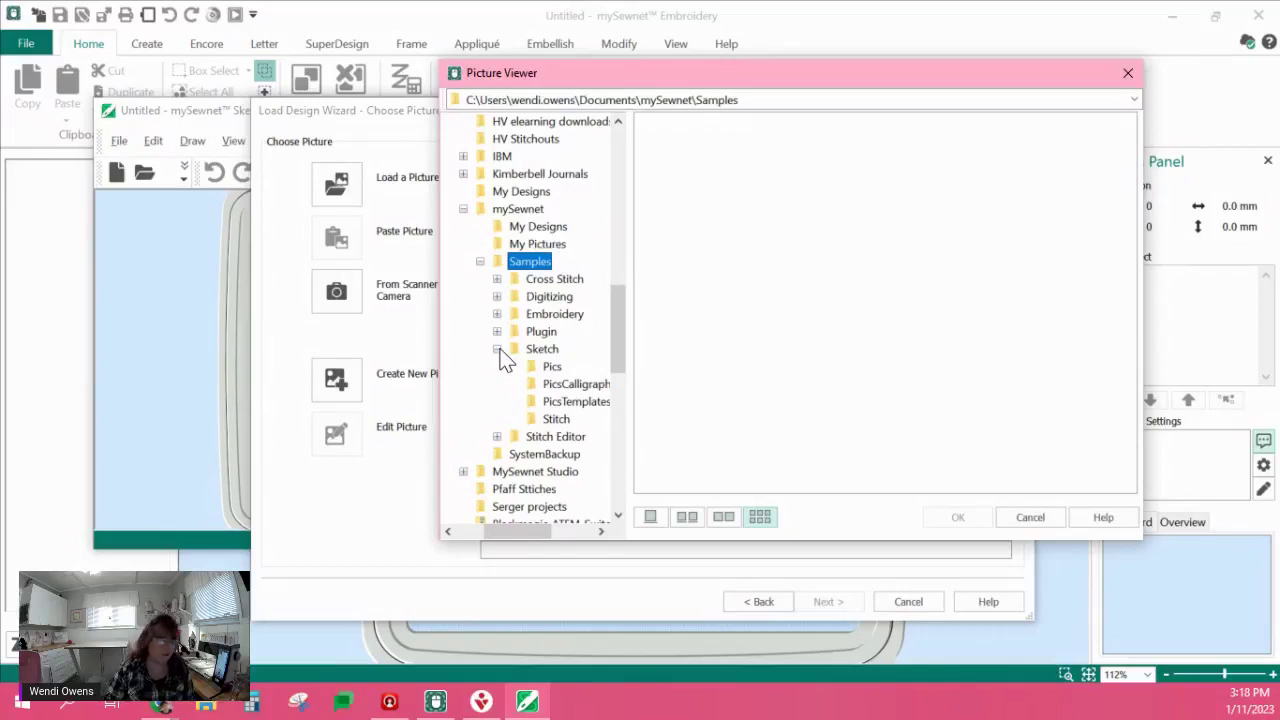
{"action": "left_click", "coordinate": [556, 420]}
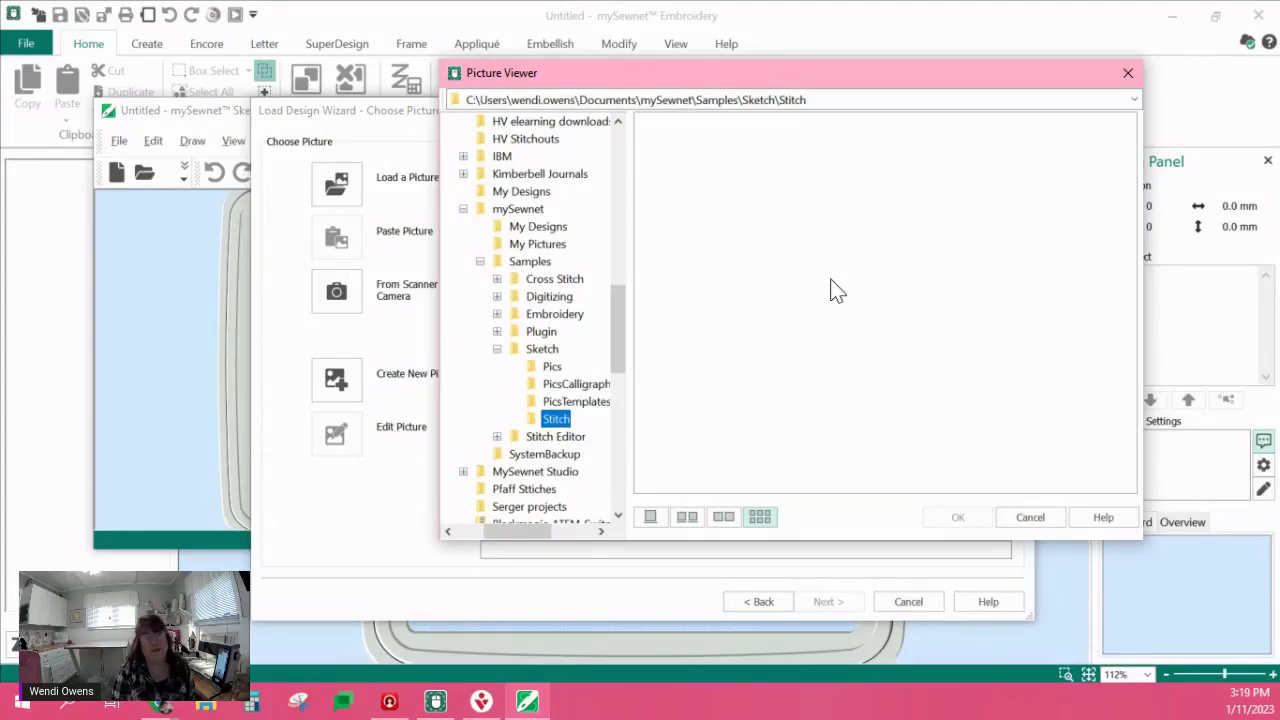
{"action": "left_click", "coordinate": [553, 368]}
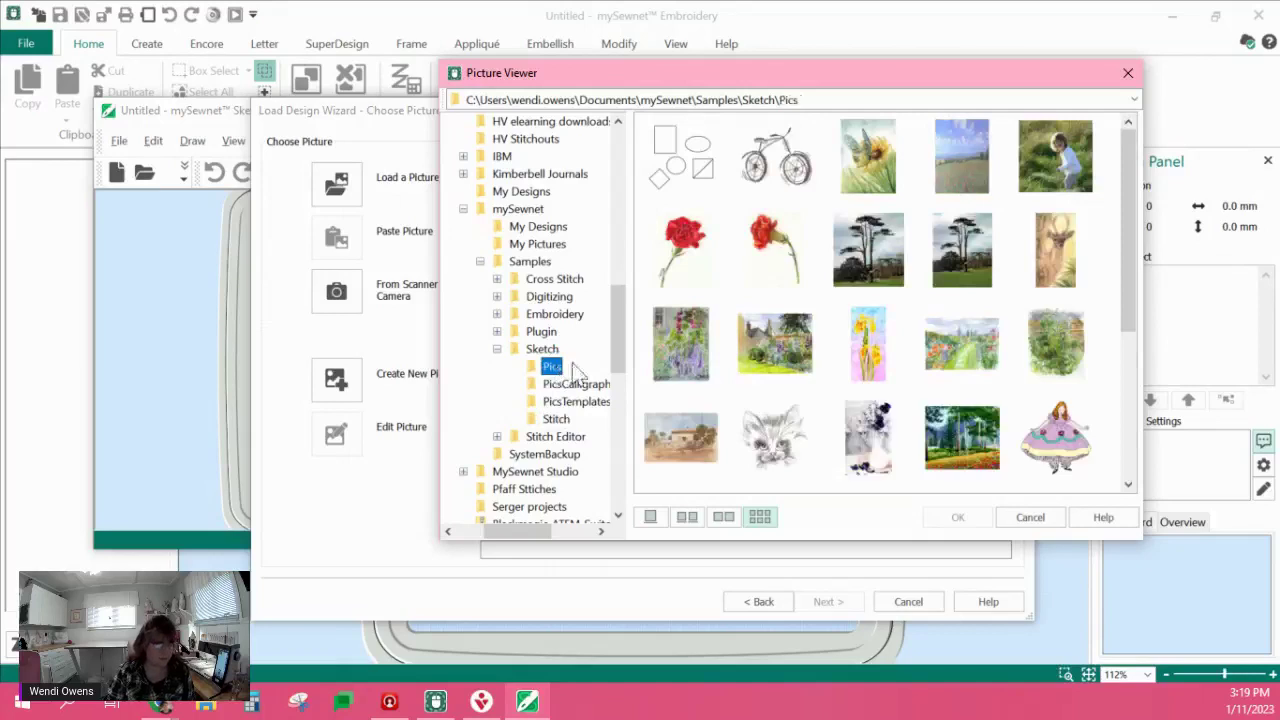
- Load the pencil-drawn kitten picture Kitty2.jpg as the design's picture
{"action": "scroll", "coordinate": [835, 295], "scroll_direction": "down", "scroll_amount": 2}
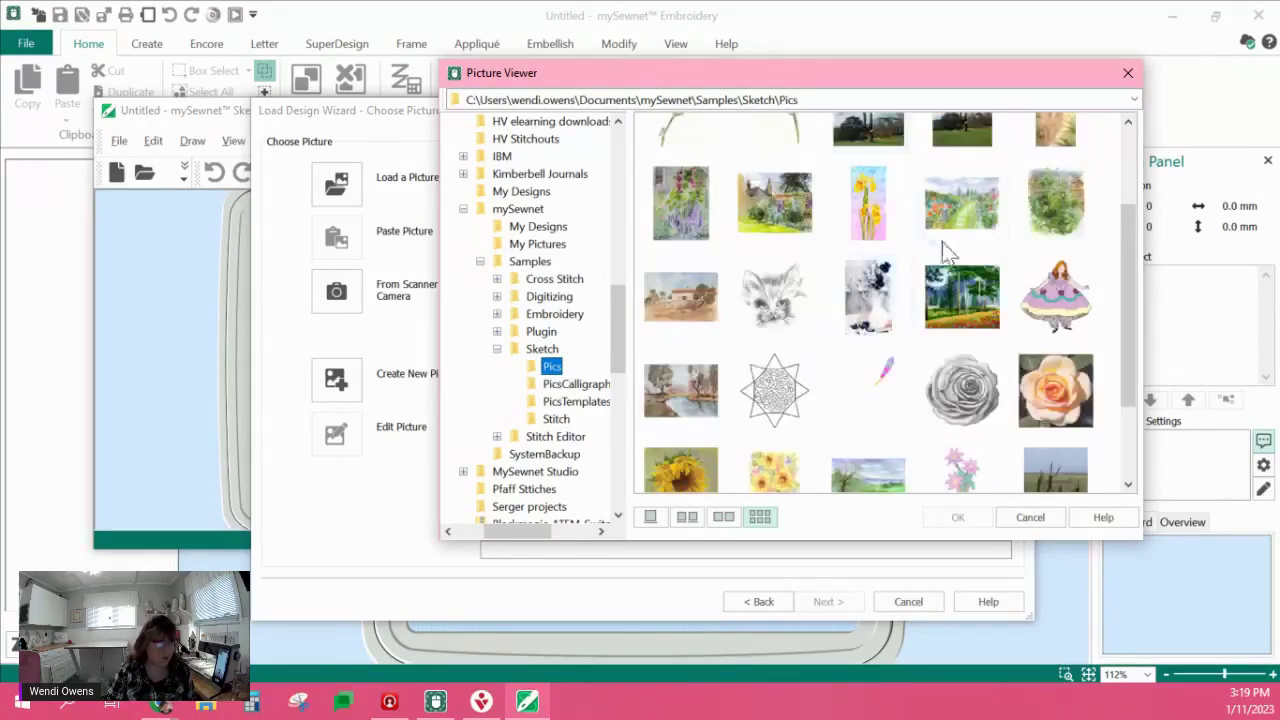
{"action": "left_click", "coordinate": [779, 310]}
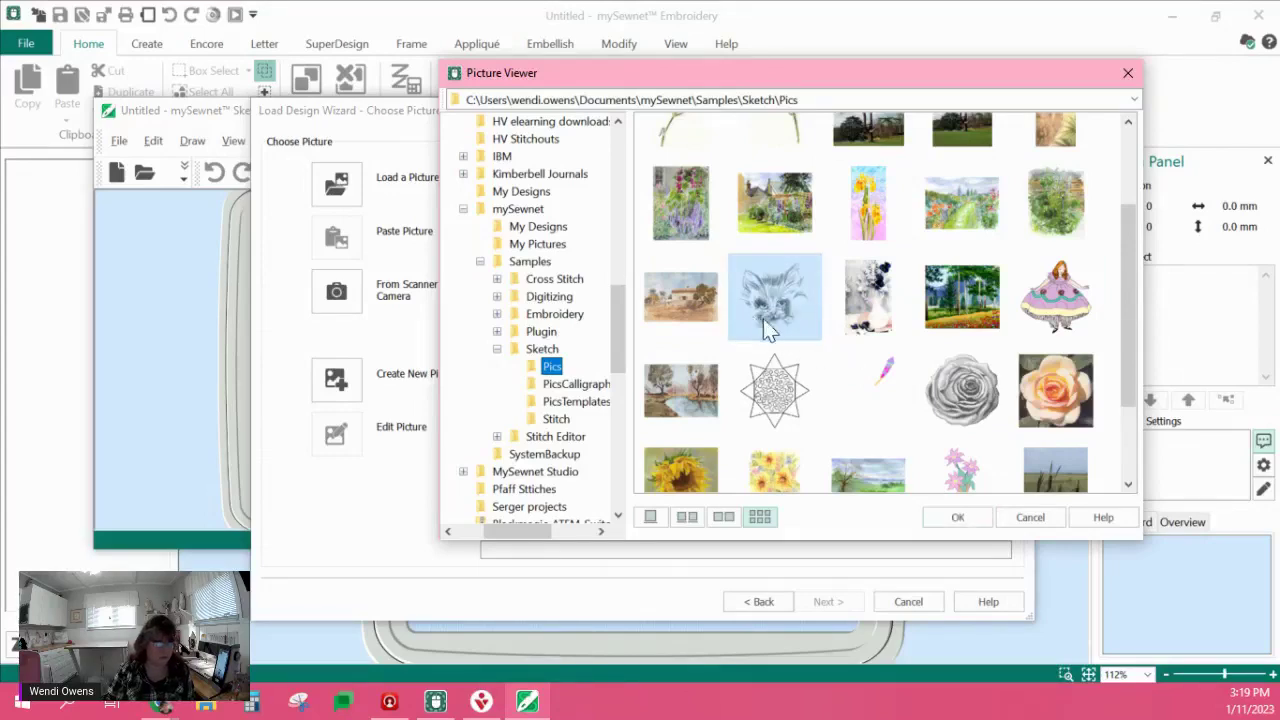
{"action": "left_click", "coordinate": [970, 521]}
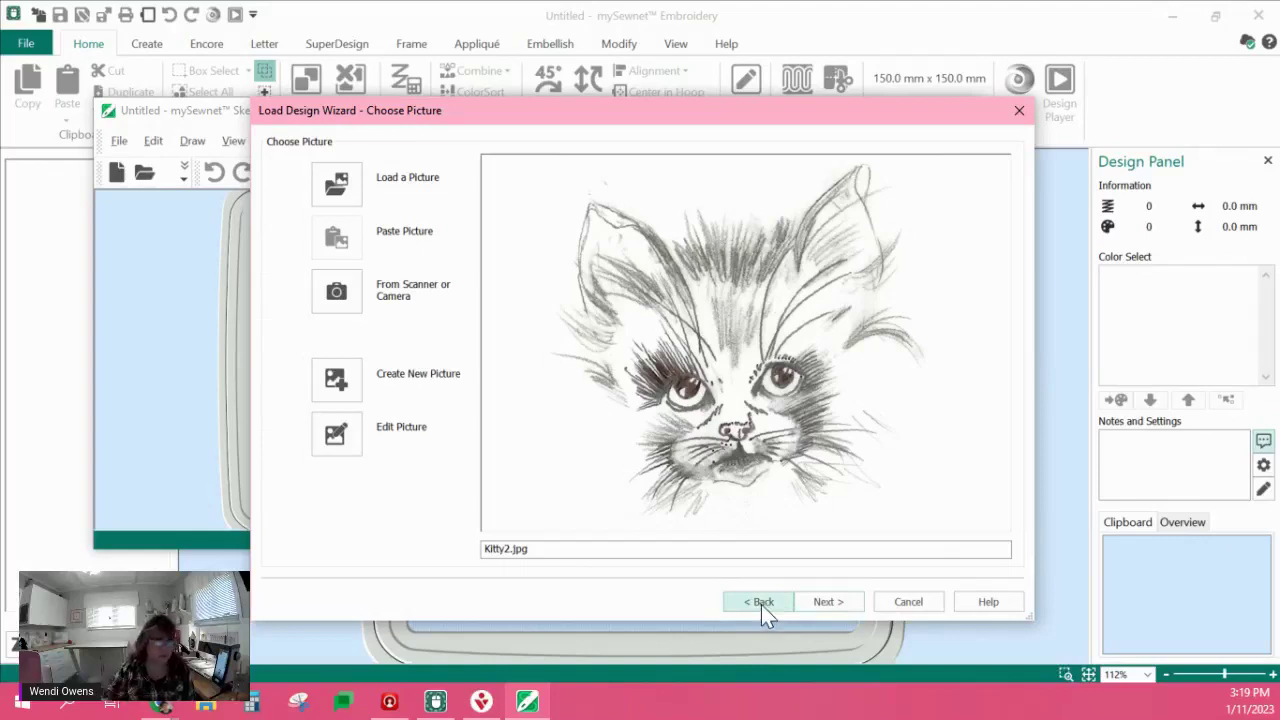
- Keep the picture unrotated and uncropped, and pick the kitten's eye color for the first thread, Robison-Anton Rayon 40 2265 Charcoal
{"action": "left_click", "coordinate": [830, 602]}
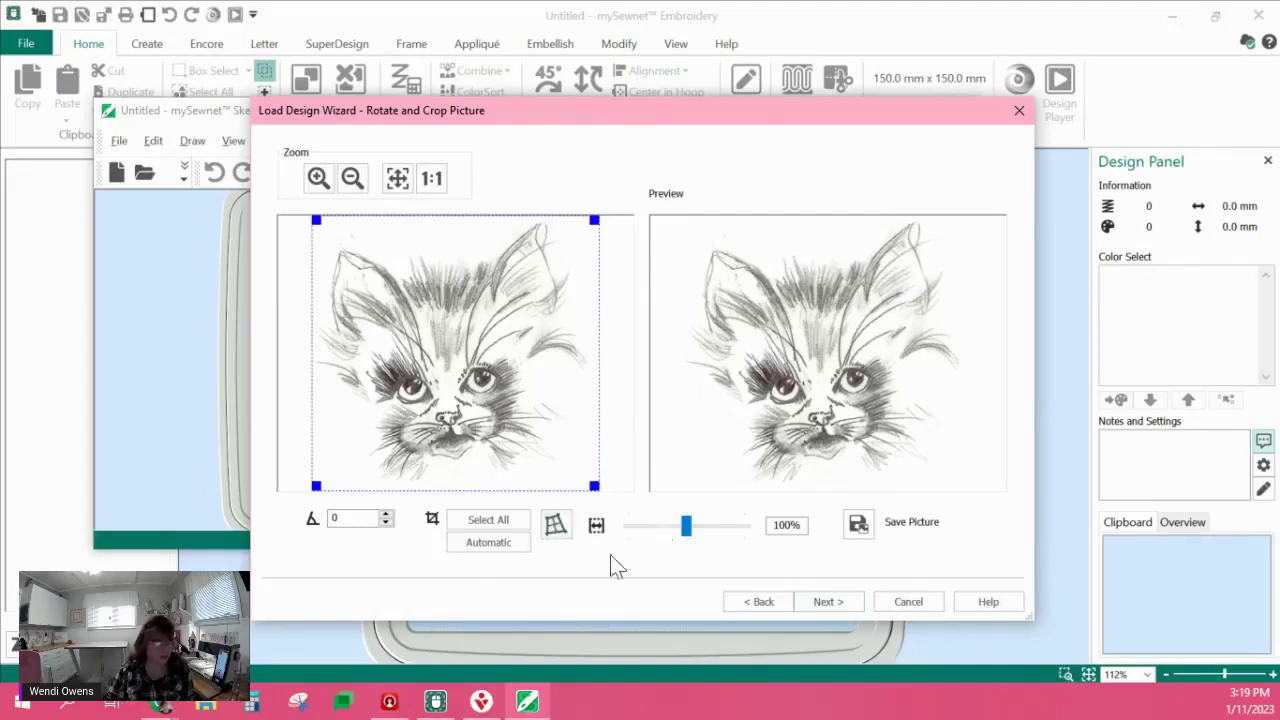
{"action": "left_click", "coordinate": [829, 603]}
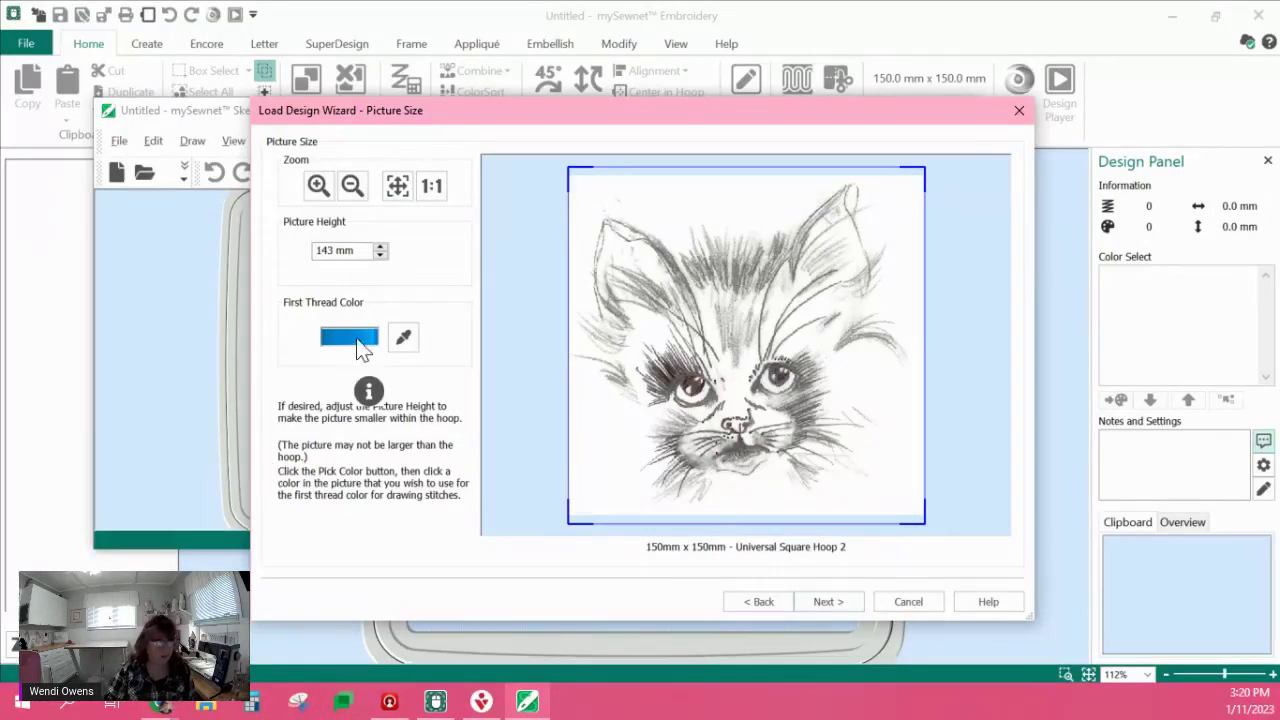
{"action": "left_click", "coordinate": [412, 339]}
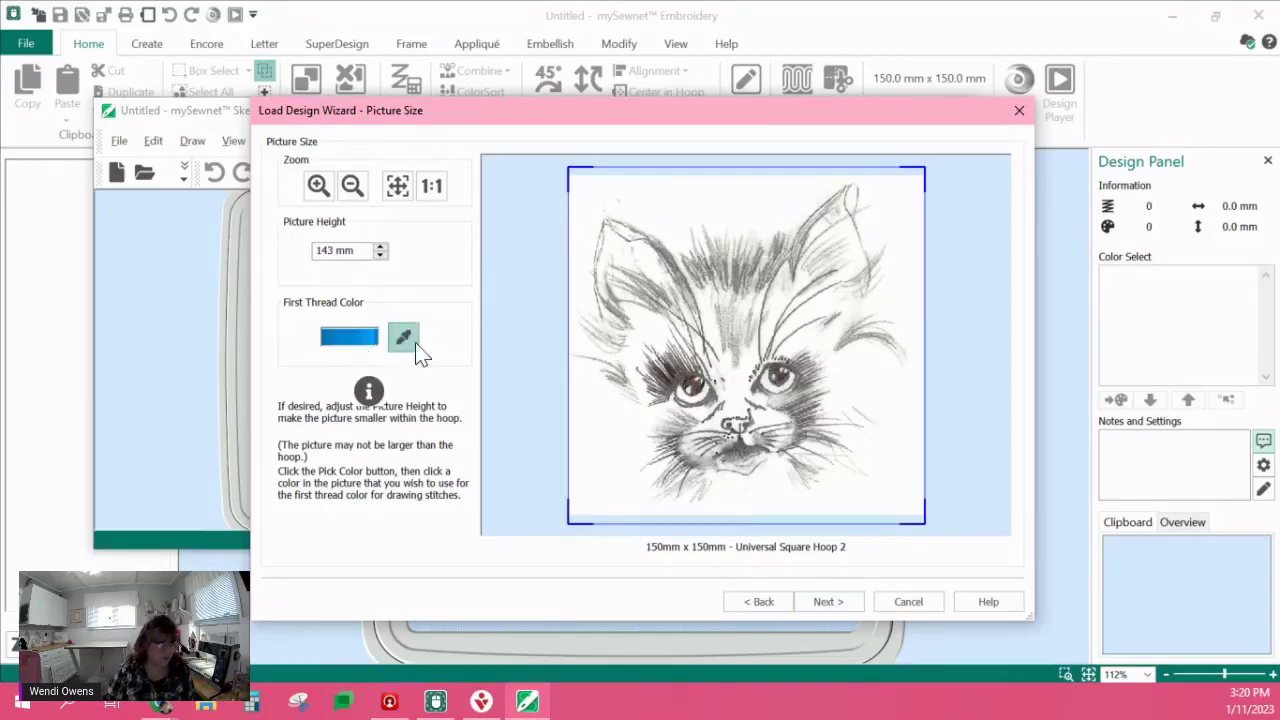
{"action": "left_click", "coordinate": [778, 380]}
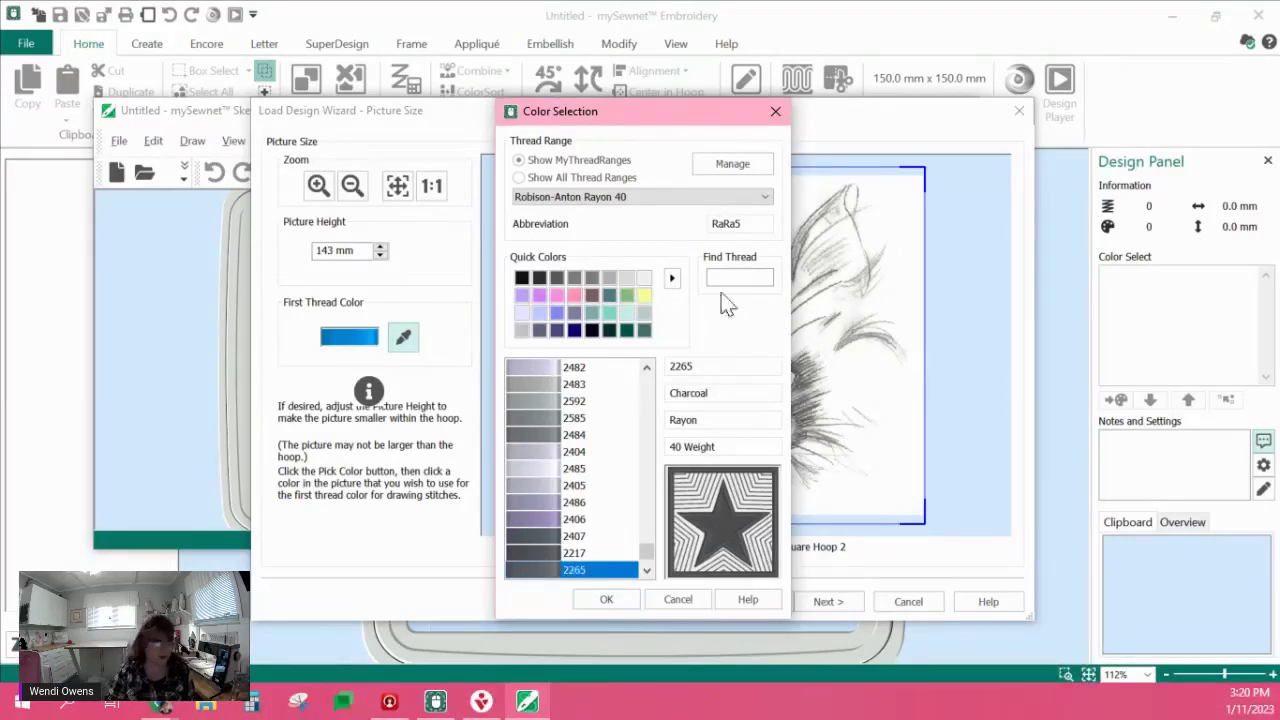
{"action": "left_click", "coordinate": [612, 601]}
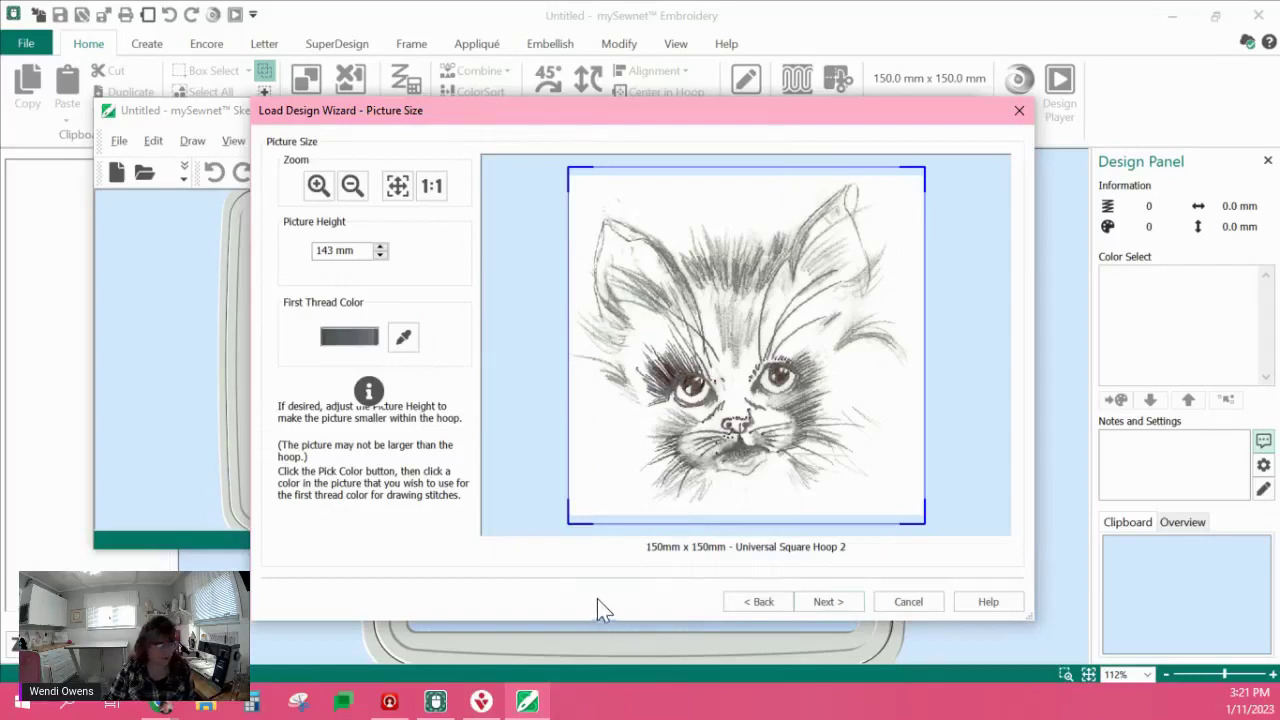
- Set the alignment stitch style to None, finish the wizard and maximize the Sketch window
{"action": "left_click", "coordinate": [822, 604]}
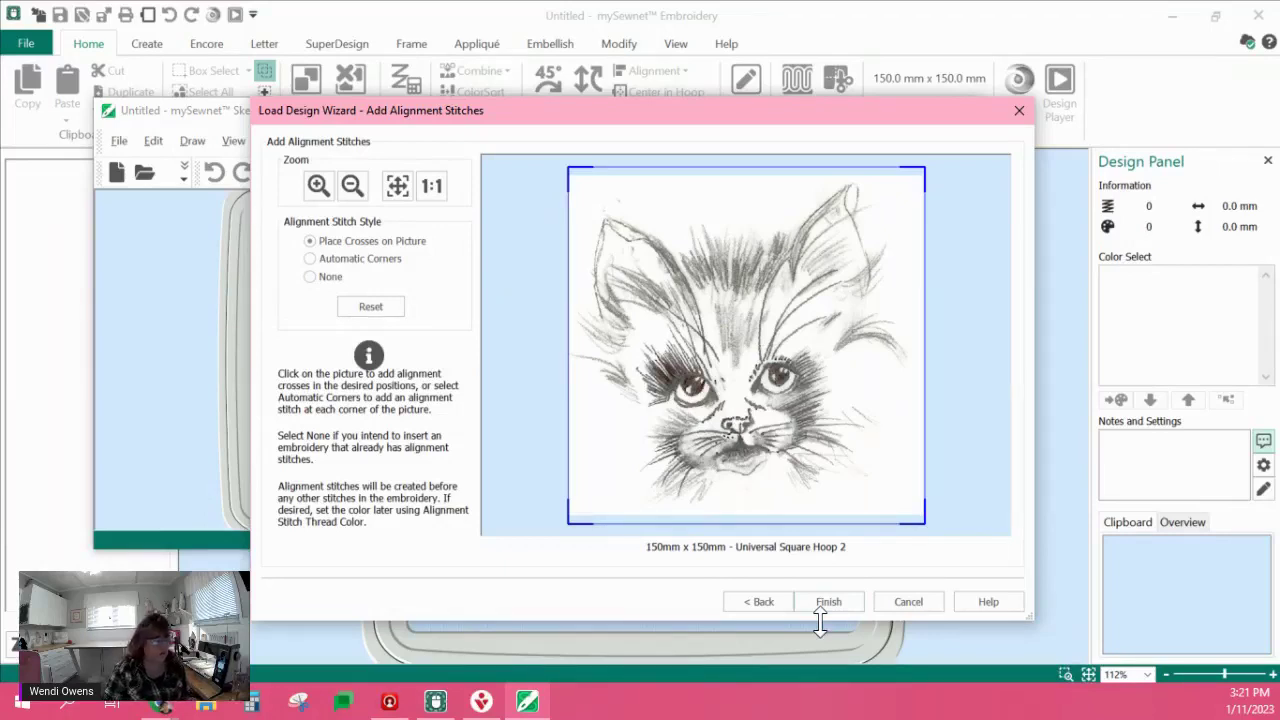
{"action": "left_click", "coordinate": [311, 278]}
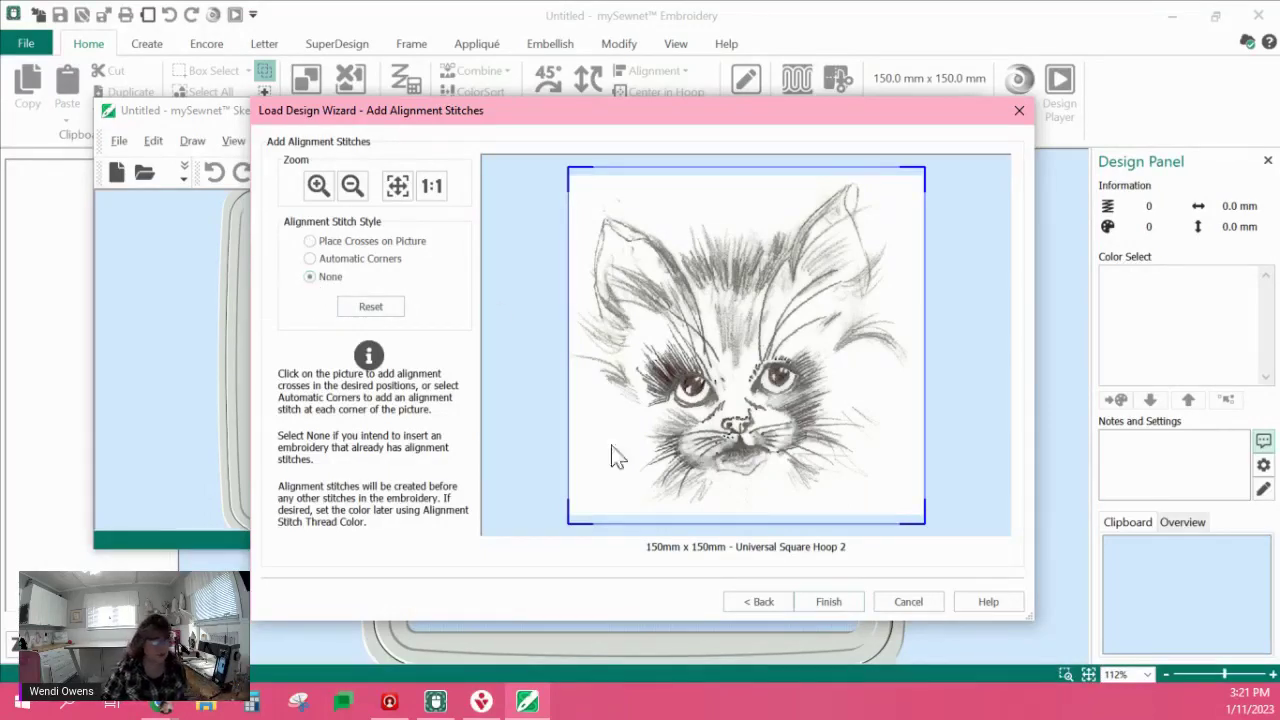
{"action": "left_click", "coordinate": [826, 602]}
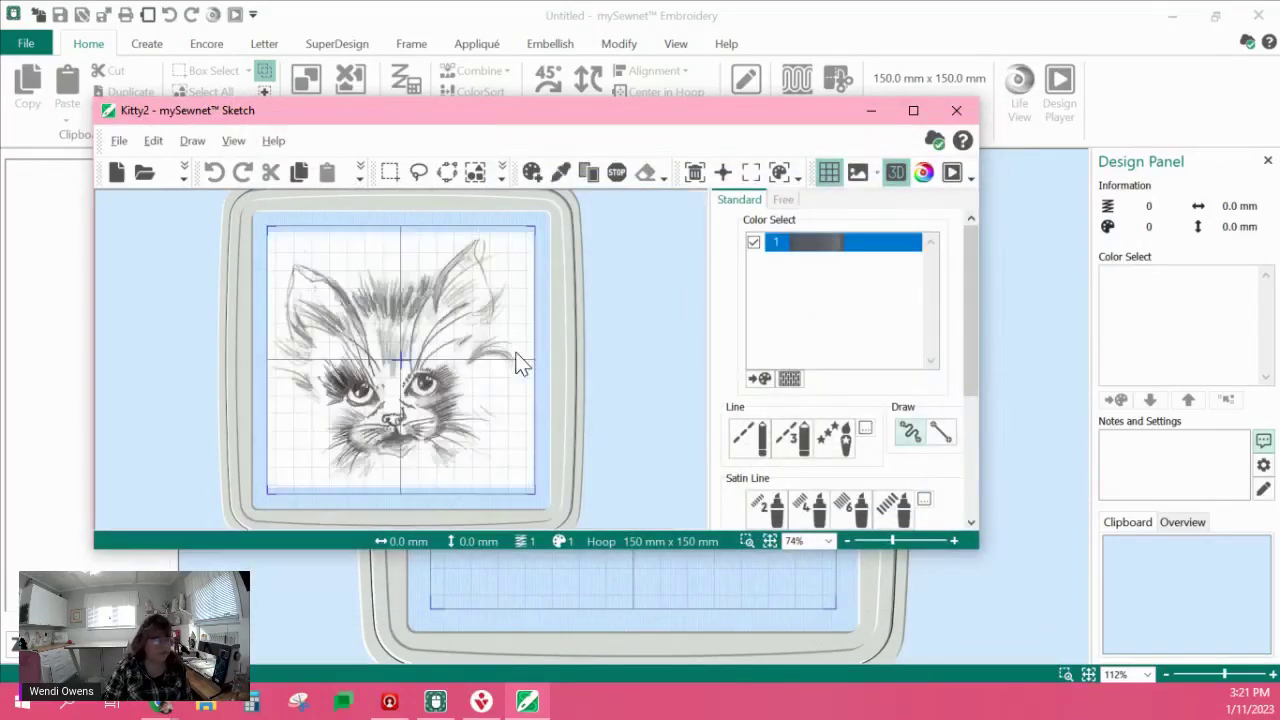
{"action": "mouse_move", "coordinate": [579, 110]}
{"action": "left_mouse_down"}
{"action": "mouse_move", "coordinate": [794, 237]}
{"action": "mouse_move", "coordinate": [1151, 246]}
{"action": "mouse_move", "coordinate": [604, 151]}
{"action": "left_mouse_up"}
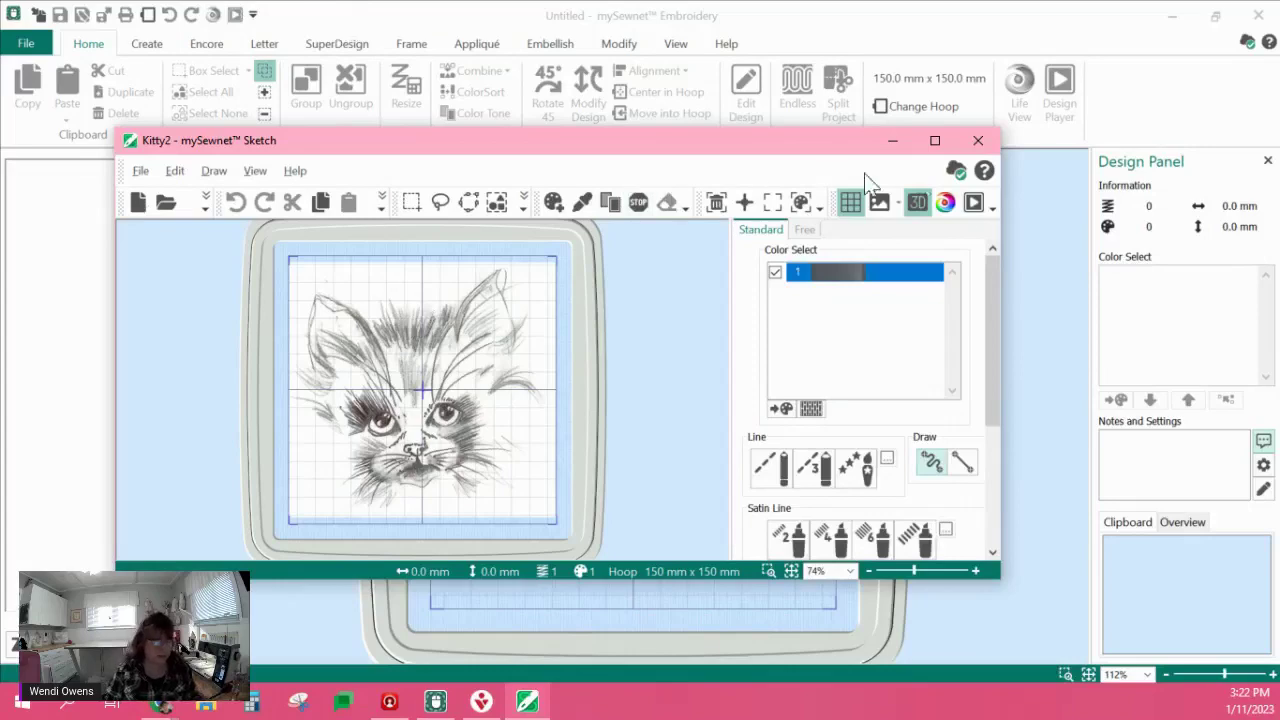
{"action": "left_click", "coordinate": [935, 141]}
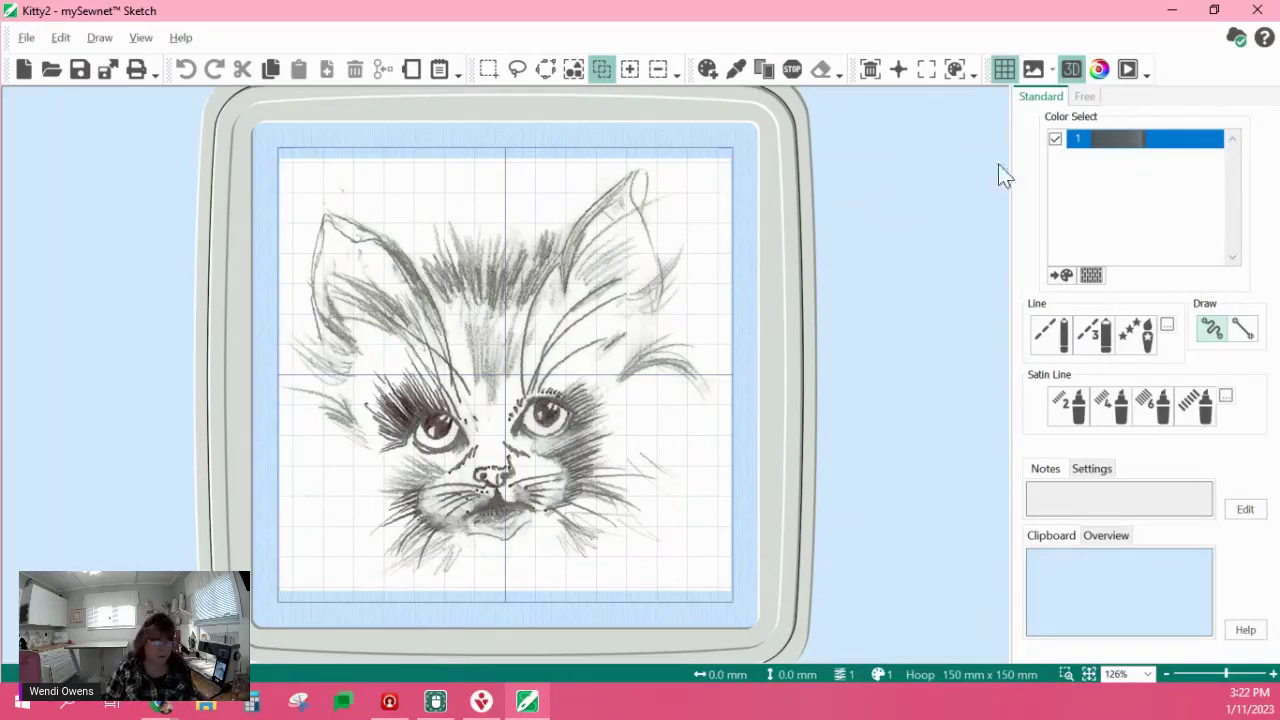
- Try fading the kitten background picture, and restore it to full strength
{"action": "left_click", "coordinate": [1053, 74]}
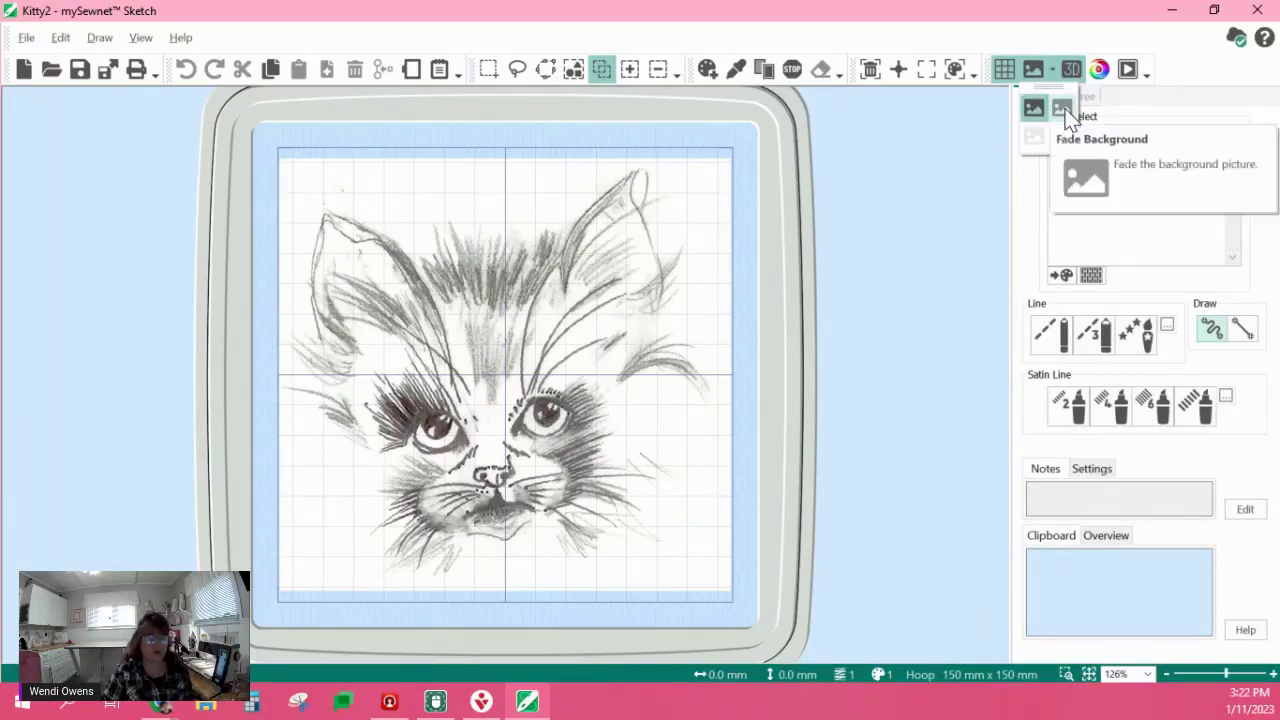
{"action": "left_click", "coordinate": [1063, 108]}
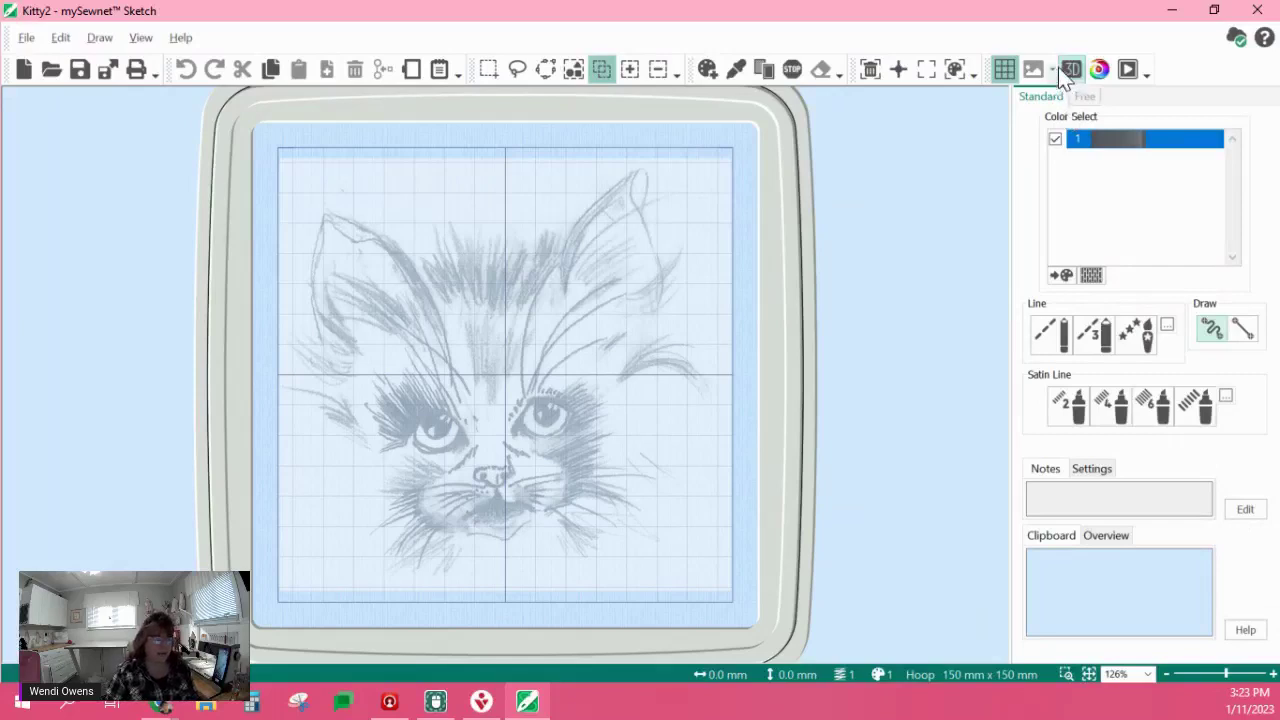
{"action": "left_click", "coordinate": [1055, 67]}
{"action": "left_click", "coordinate": [1034, 110]}
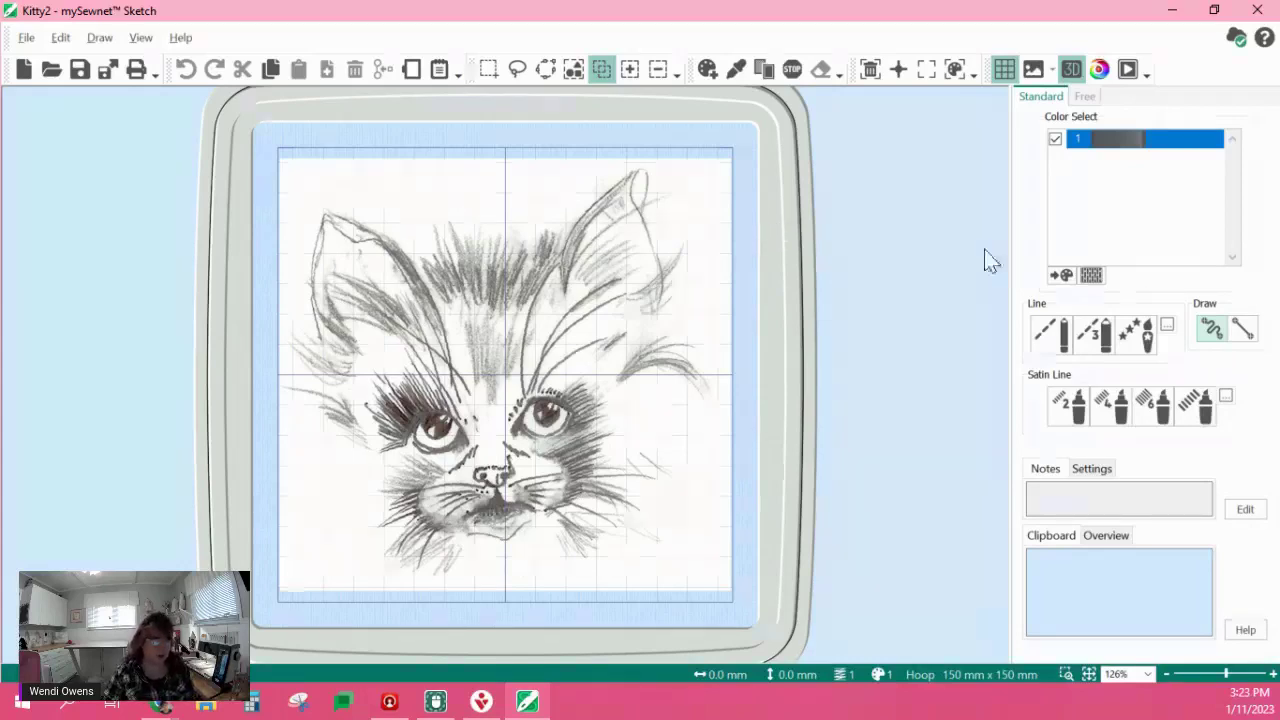
- Change the thread color of color 1 to Robison-Anton Rayon 40 2293 Rose
{"action": "left_click", "coordinate": [1064, 278]}
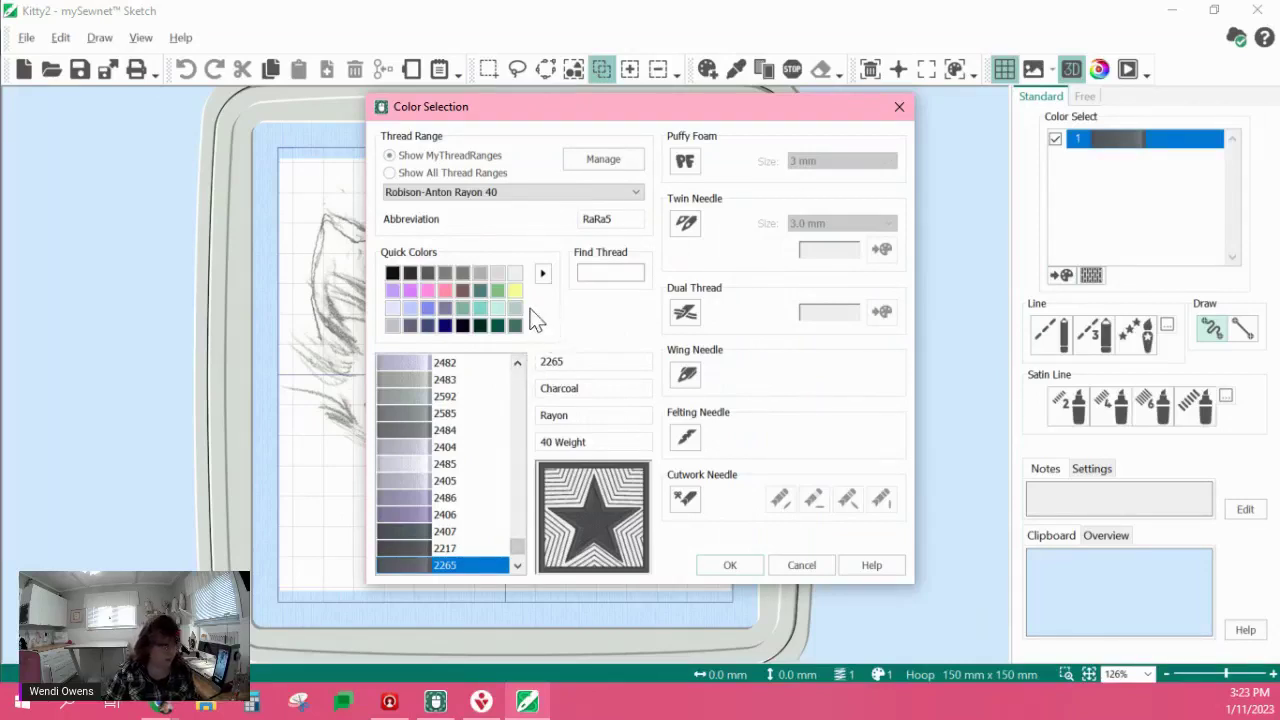
{"action": "left_click", "coordinate": [446, 290]}
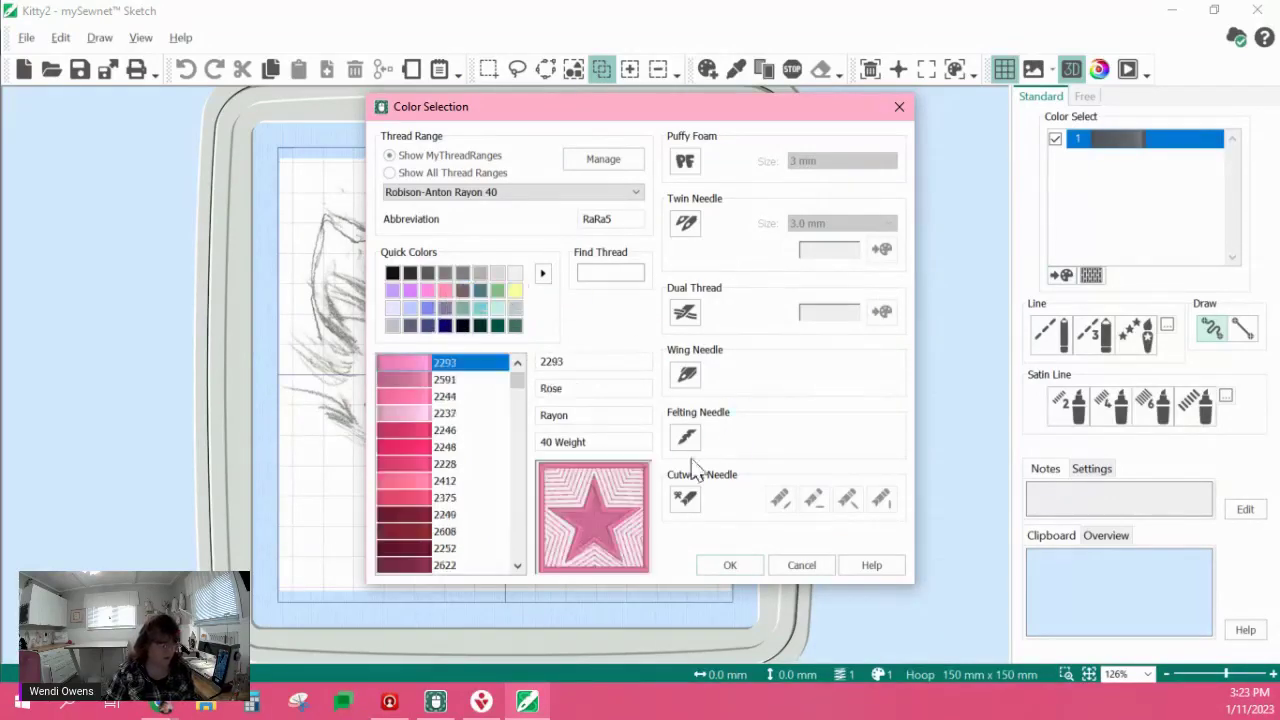
{"action": "left_click", "coordinate": [739, 566]}
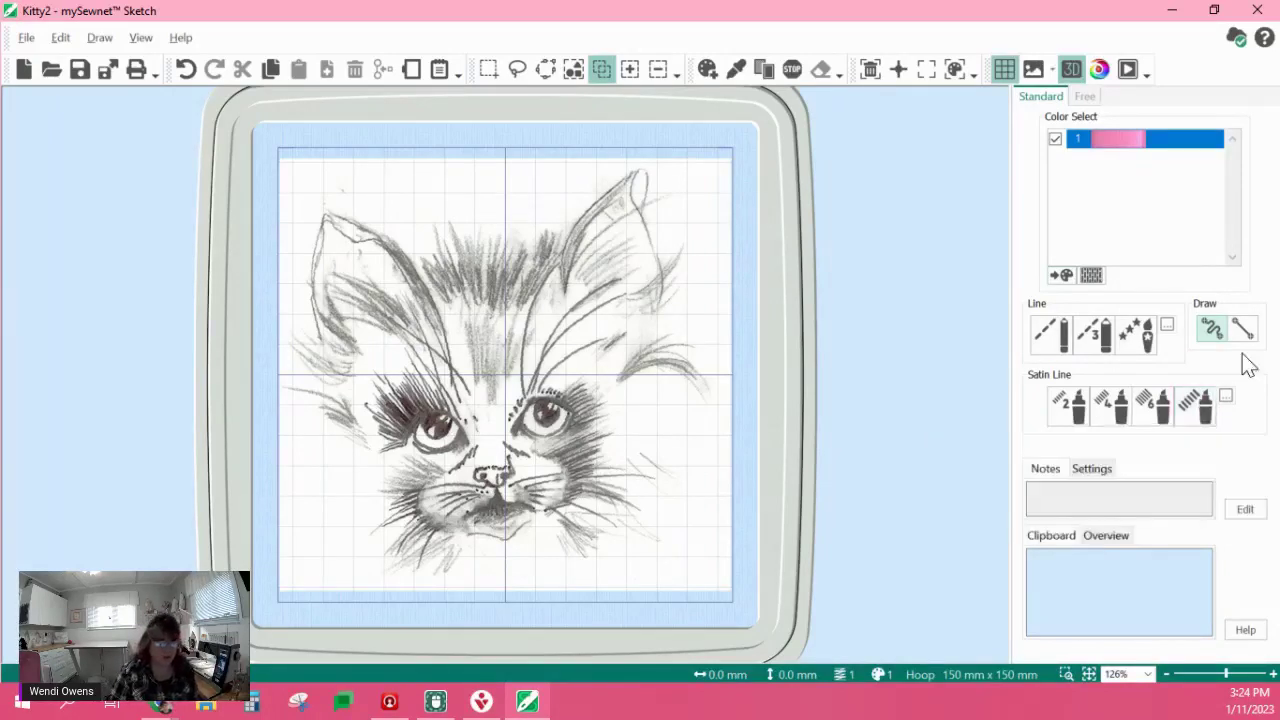
- Choose the custom Satin Line for freehand drawing, accepting a width of 4.0 mm and density 4 with square start and end points
{"action": "left_click", "coordinate": [1203, 410]}
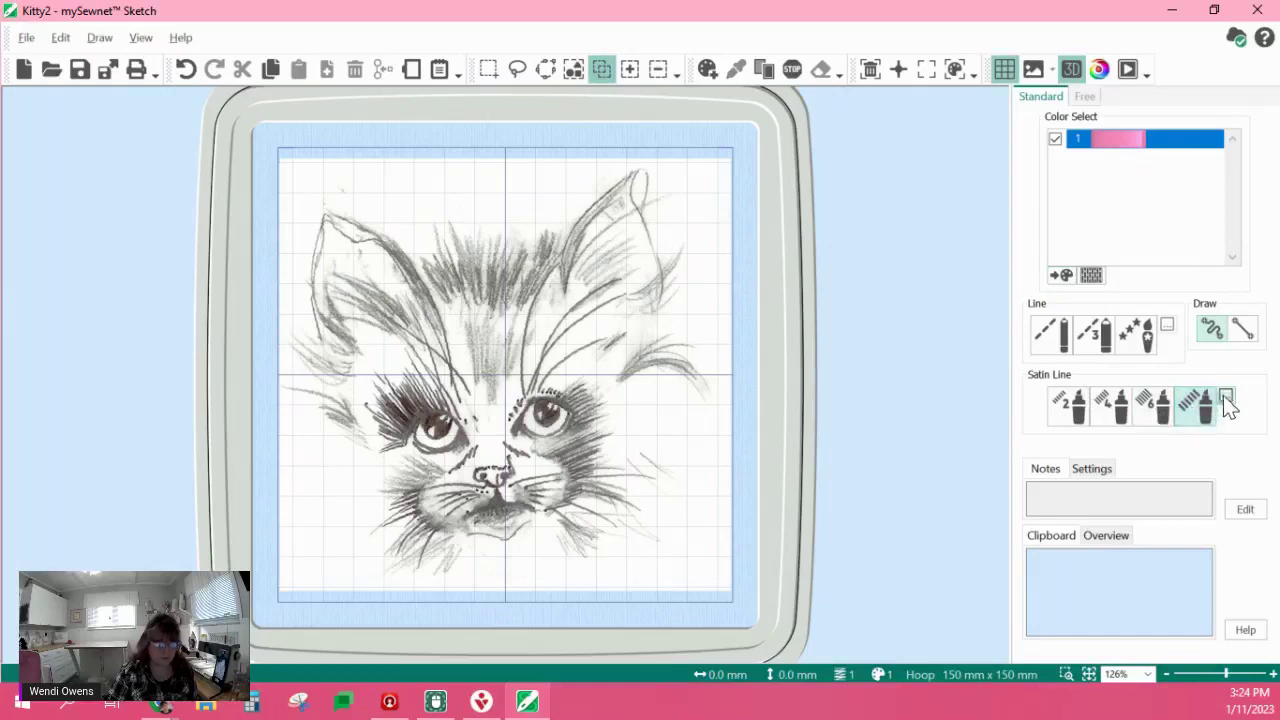
{"action": "left_click", "coordinate": [1224, 398]}
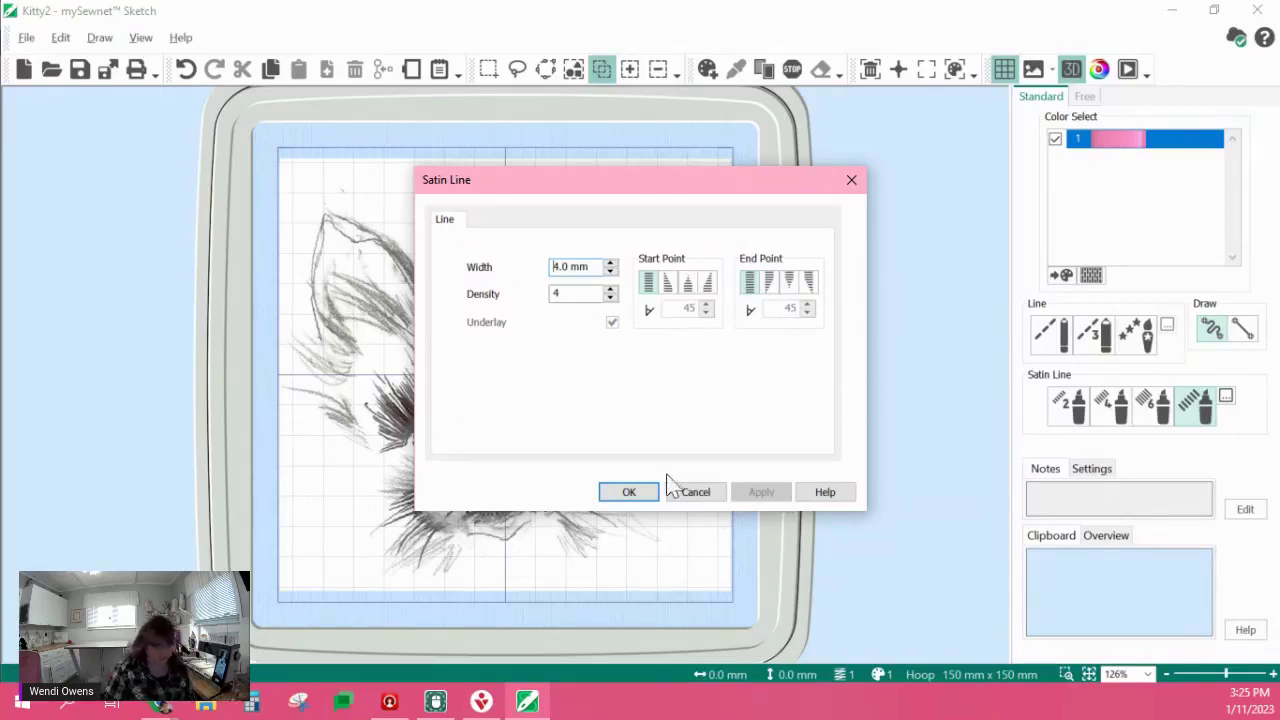
{"action": "left_click", "coordinate": [629, 492]}
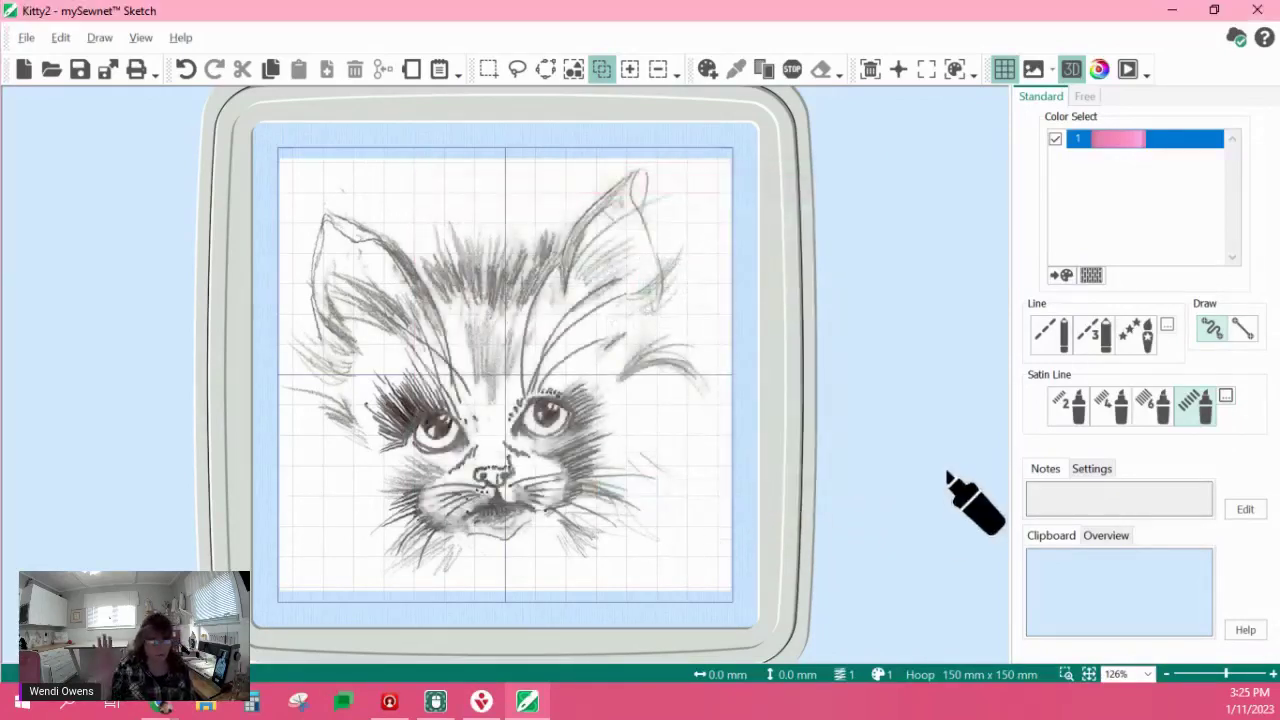
{"action": "left_click", "coordinate": [1068, 410]}
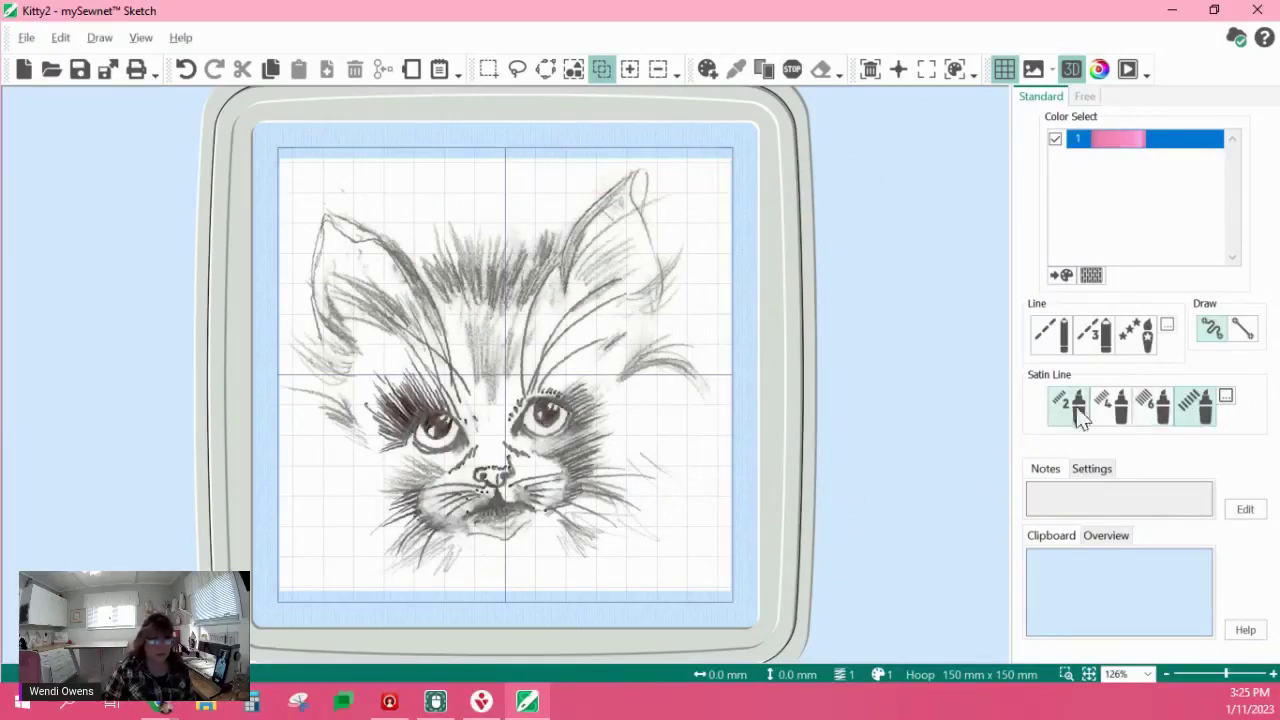
{"action": "left_click", "coordinate": [1198, 405]}
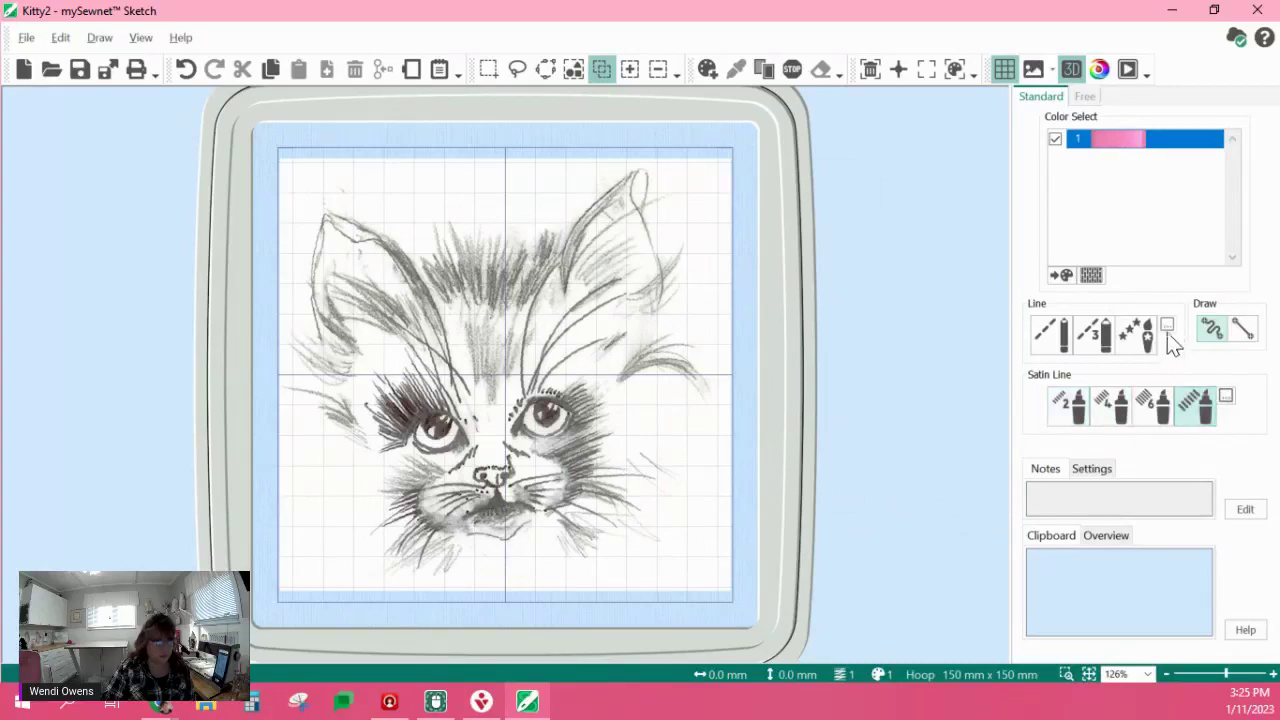
- Choose the Running Stitch line and set its stitch length to 1.5 mm
{"action": "left_click", "coordinate": [1054, 342]}
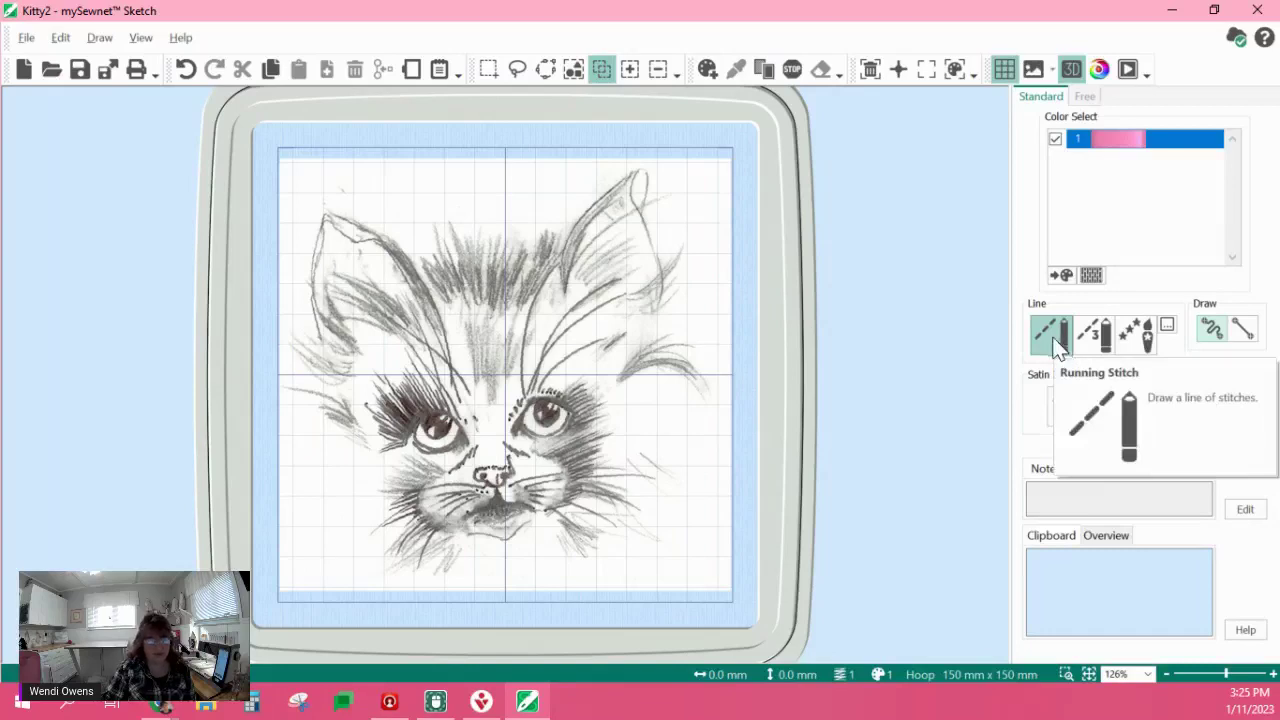
{"action": "left_click", "coordinate": [1168, 327]}
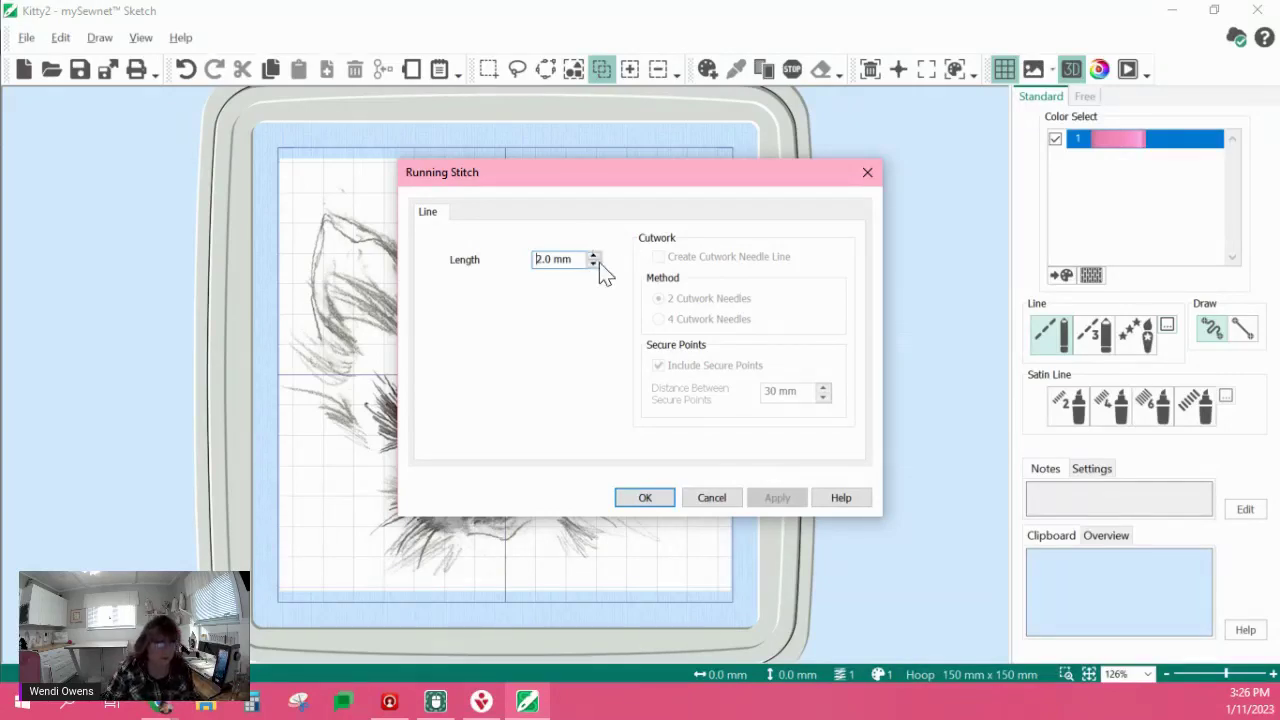
{"action": "left_click", "coordinate": [594, 264]}
{"action": "left_click", "coordinate": [594, 264]}
{"action": "left_click", "coordinate": [594, 264]}
{"action": "left_click", "coordinate": [594, 264]}
{"action": "left_click", "coordinate": [594, 264]}
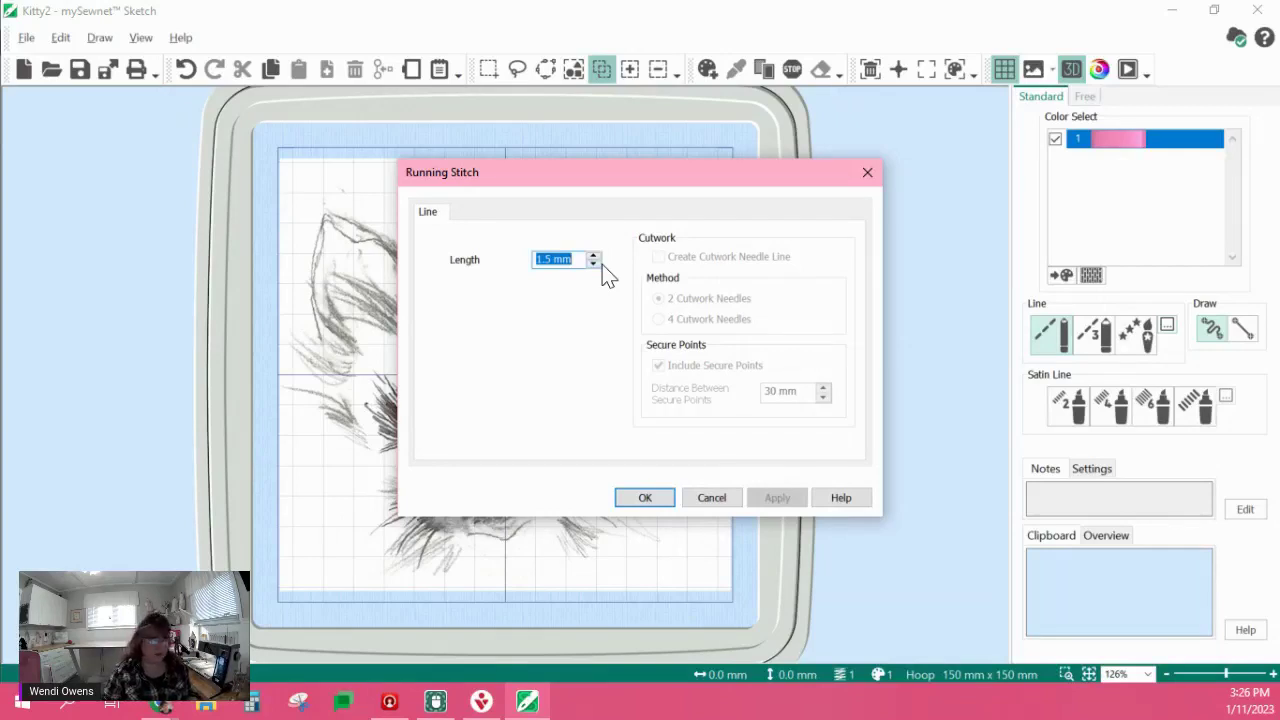
{"action": "left_click", "coordinate": [641, 500]}
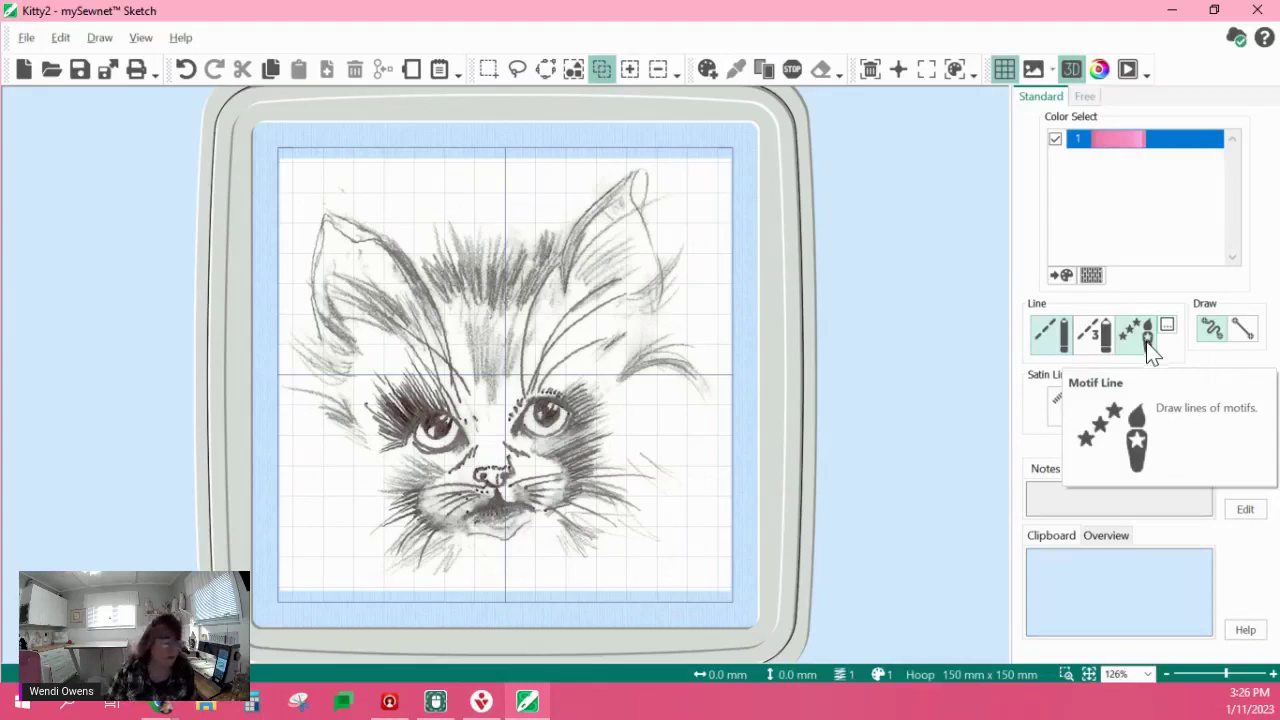
- Choose the Motif Line, try the Husqvarna Viking motif group in its options, and set the group to Universal
{"action": "left_click", "coordinate": [1136, 345]}
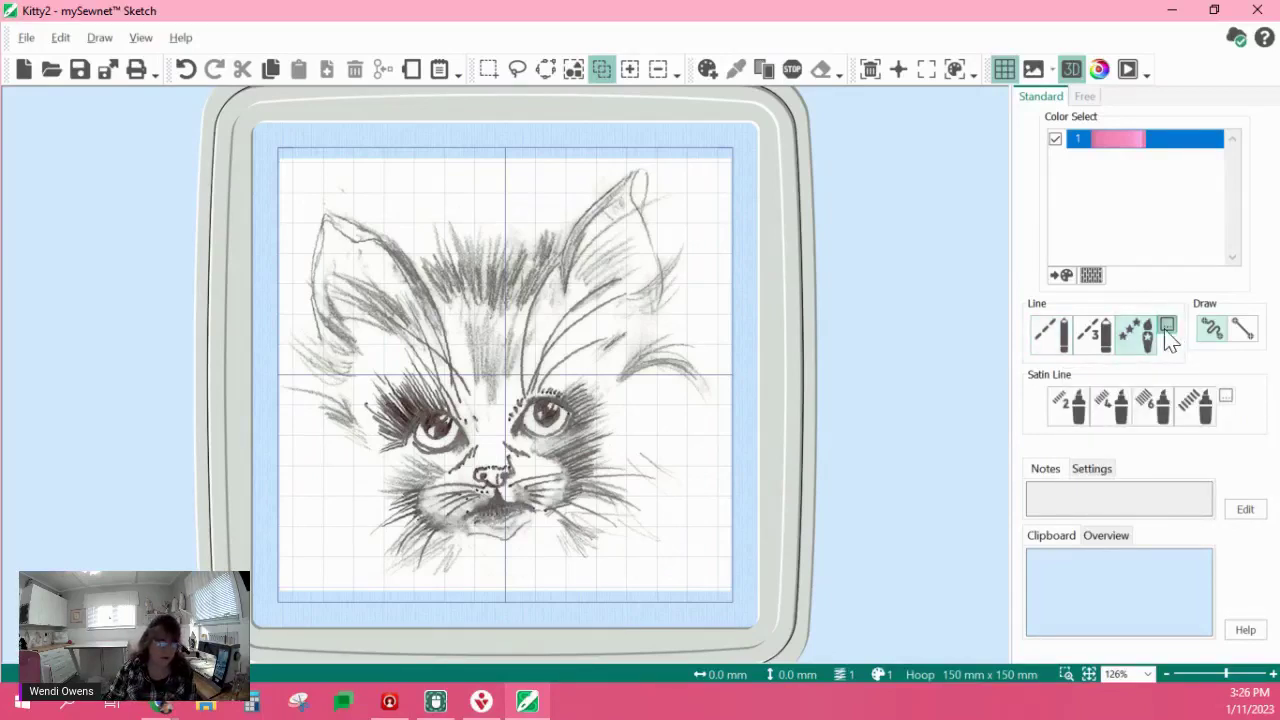
{"action": "left_click", "coordinate": [1166, 328]}
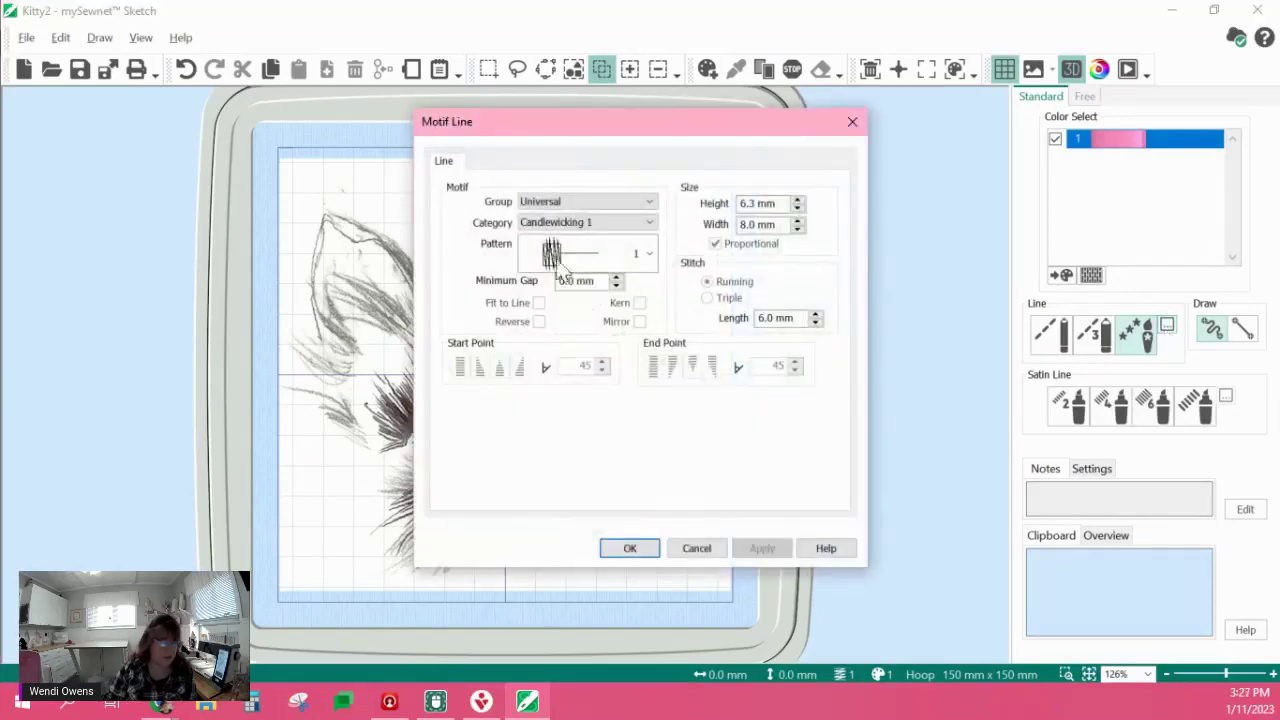
{"action": "left_click", "coordinate": [650, 203]}
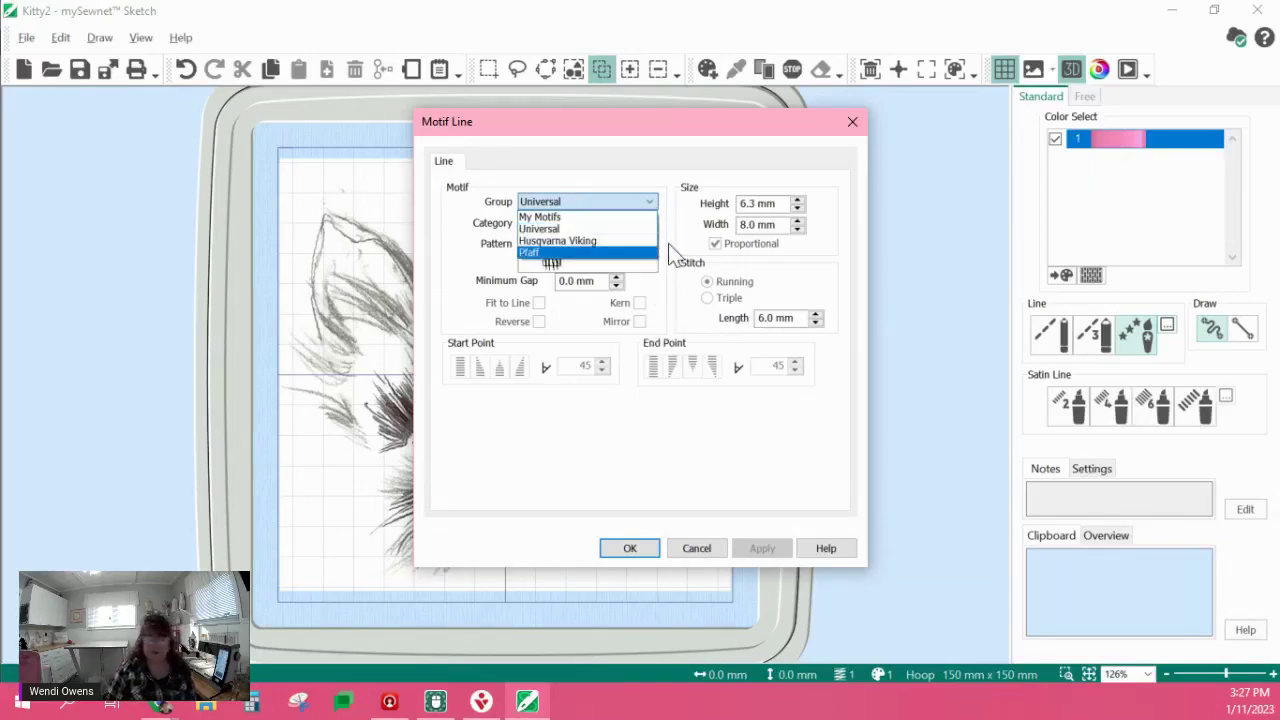
{"action": "left_click", "coordinate": [548, 241]}
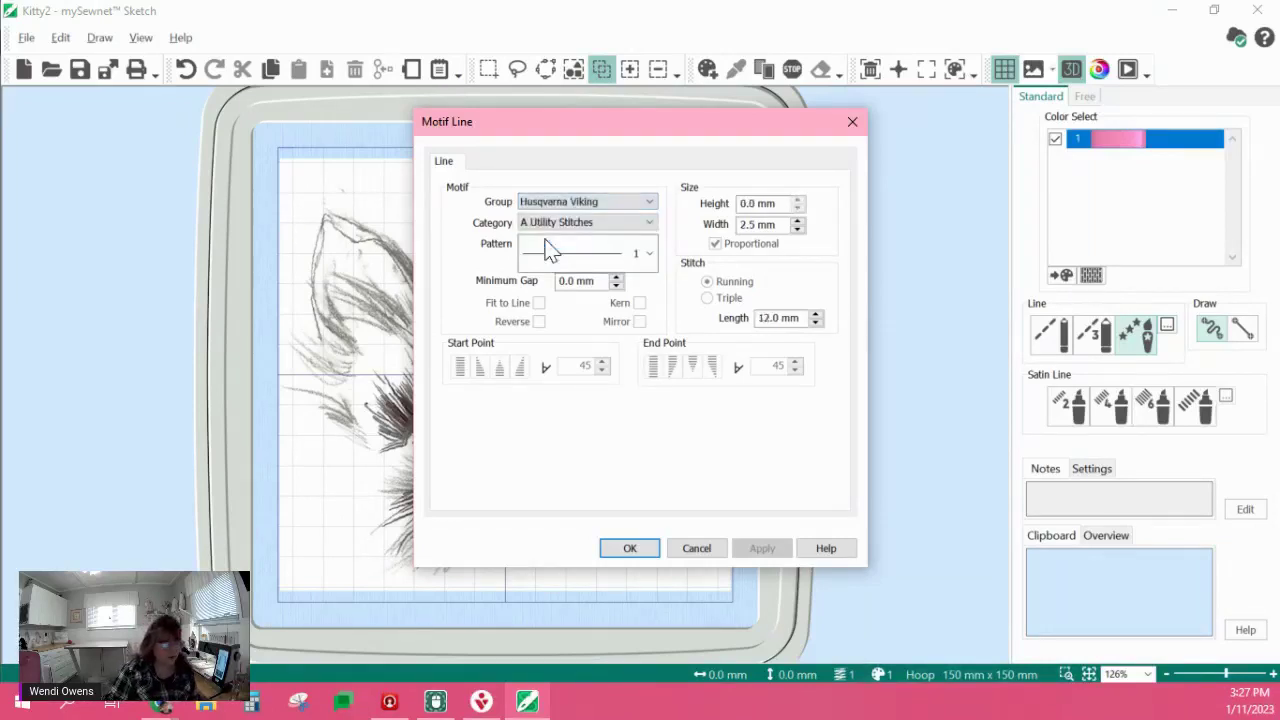
{"action": "left_click", "coordinate": [649, 201]}
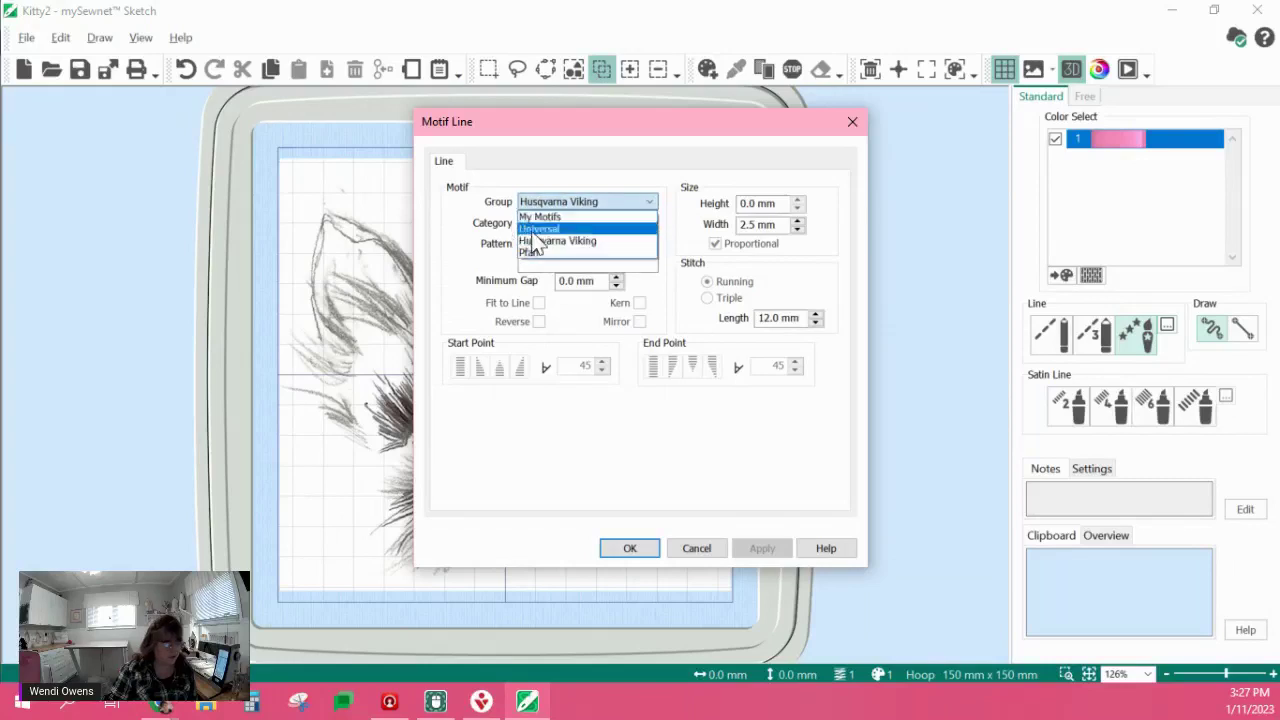
{"action": "left_click", "coordinate": [580, 229]}
- Set the motif category to General Motifs 2 with cat pattern 2, and accept the Motif Line options
{"action": "left_click", "coordinate": [649, 253]}
{"action": "left_click", "coordinate": [648, 252]}
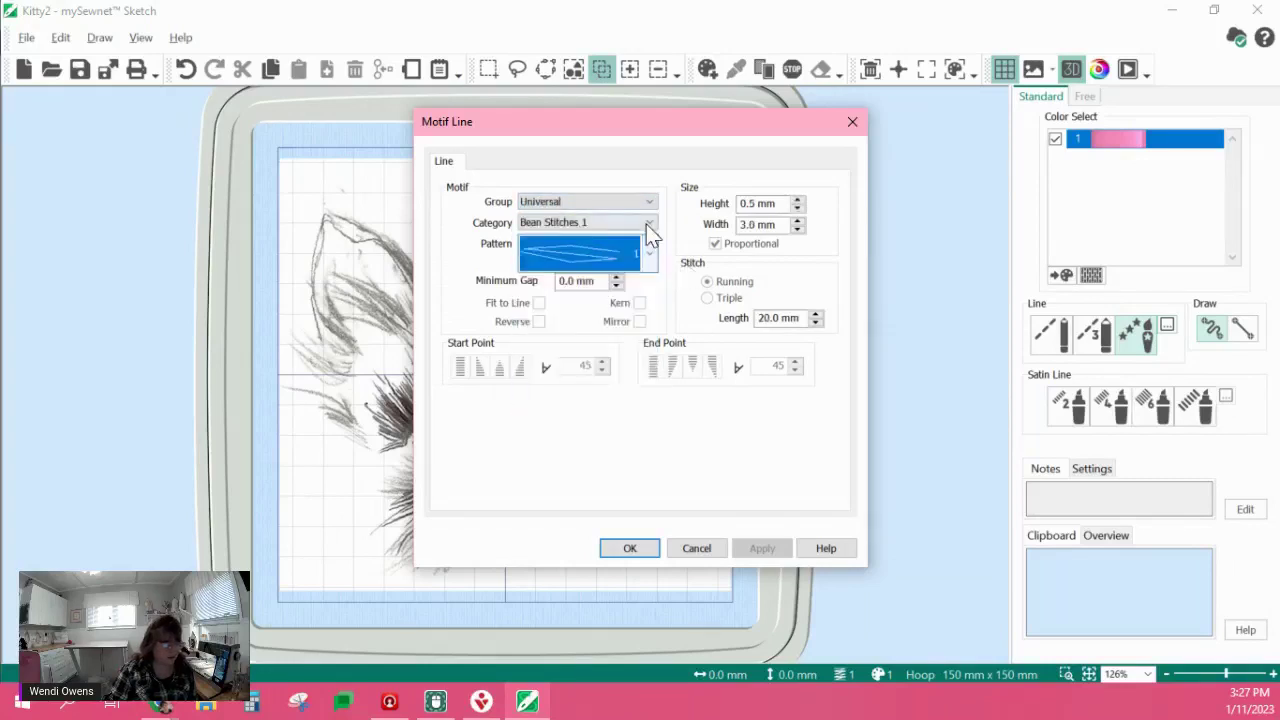
{"action": "left_click", "coordinate": [649, 222]}
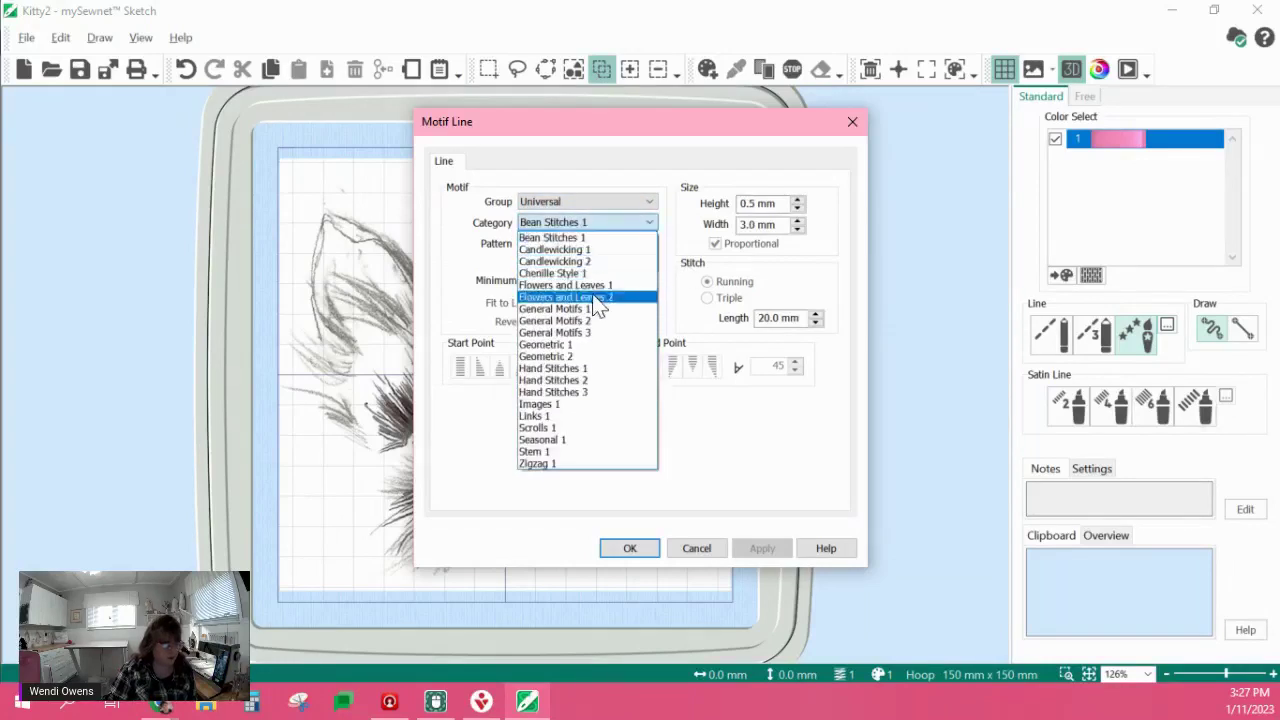
{"action": "left_click", "coordinate": [572, 320]}
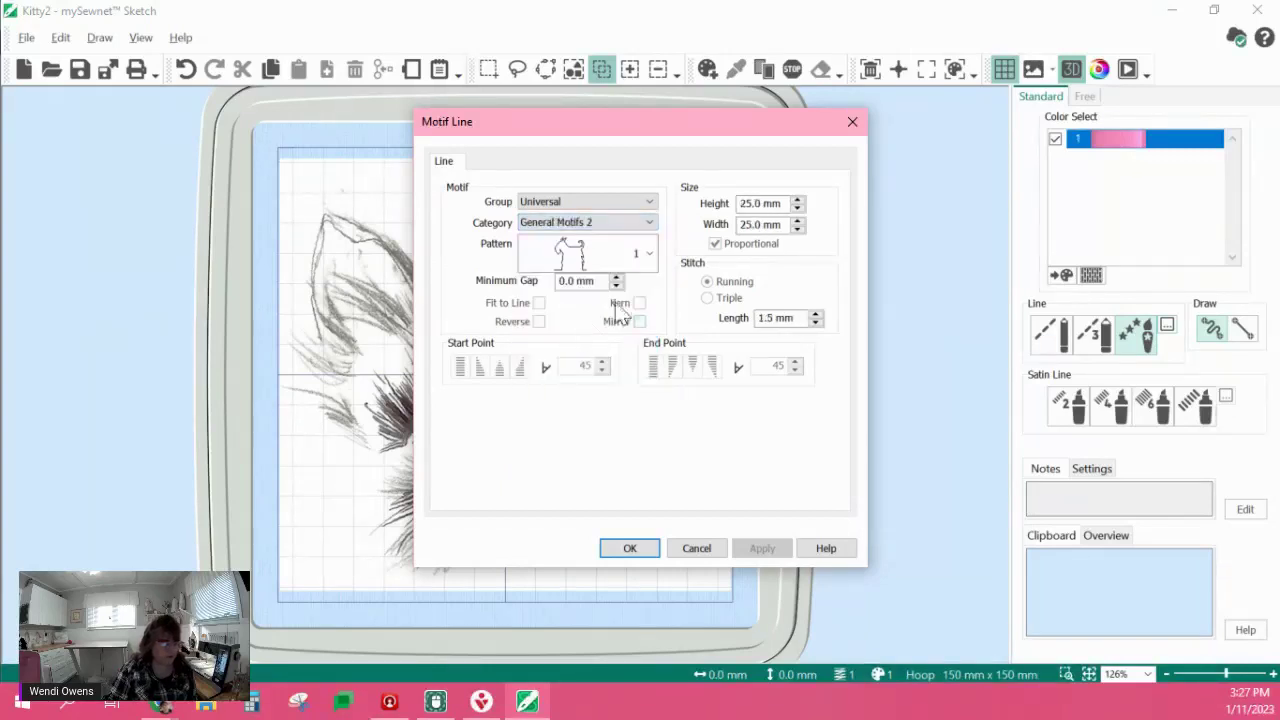
{"action": "left_click", "coordinate": [655, 257]}
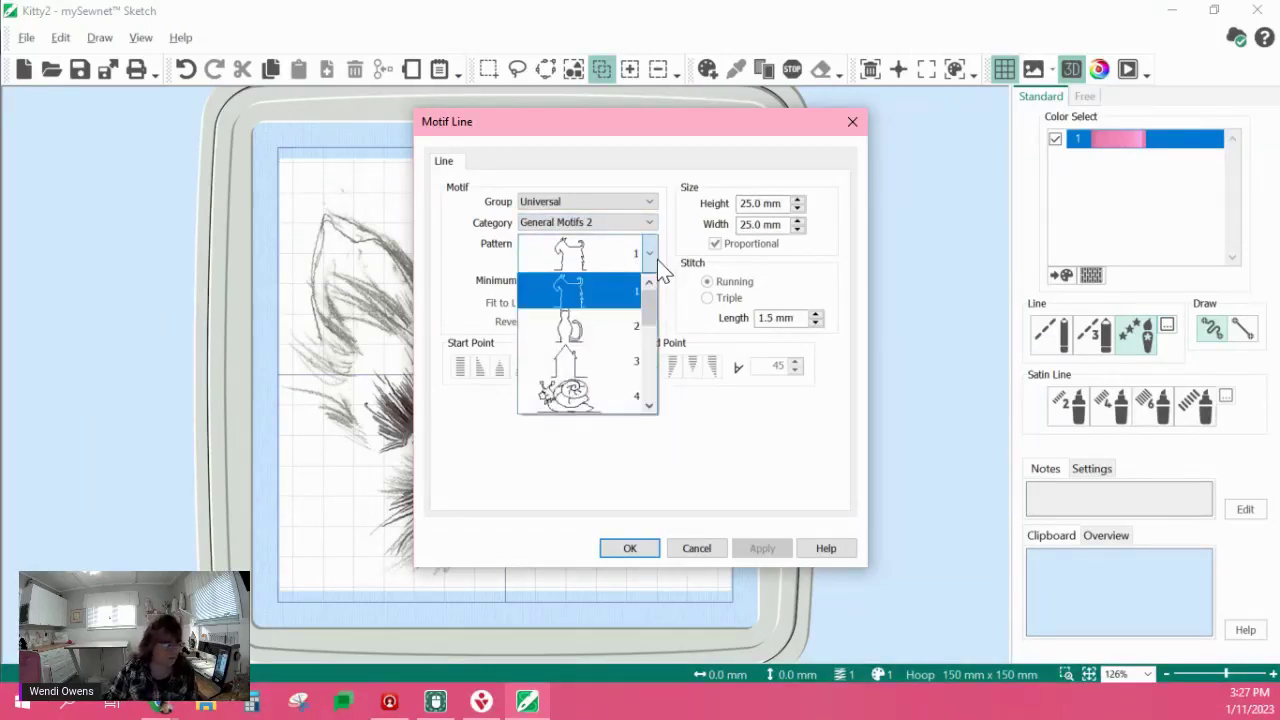
{"action": "left_click", "coordinate": [587, 336]}
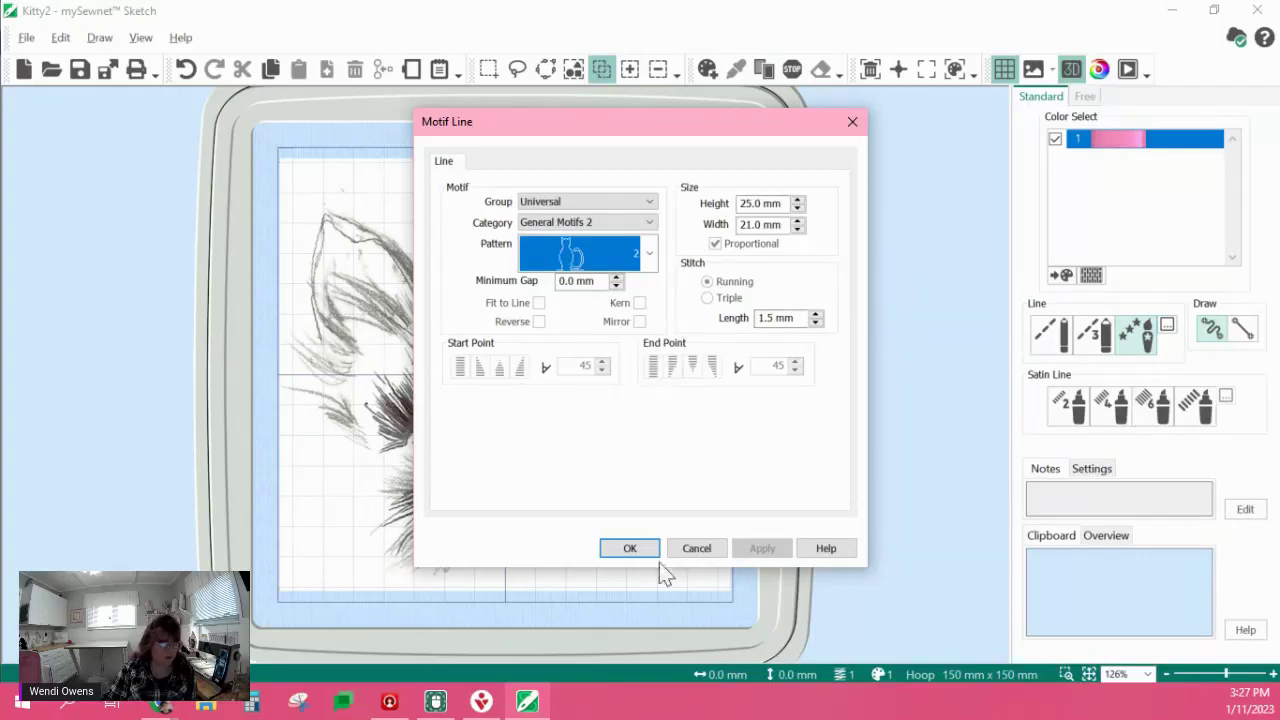
{"action": "left_click", "coordinate": [628, 550]}
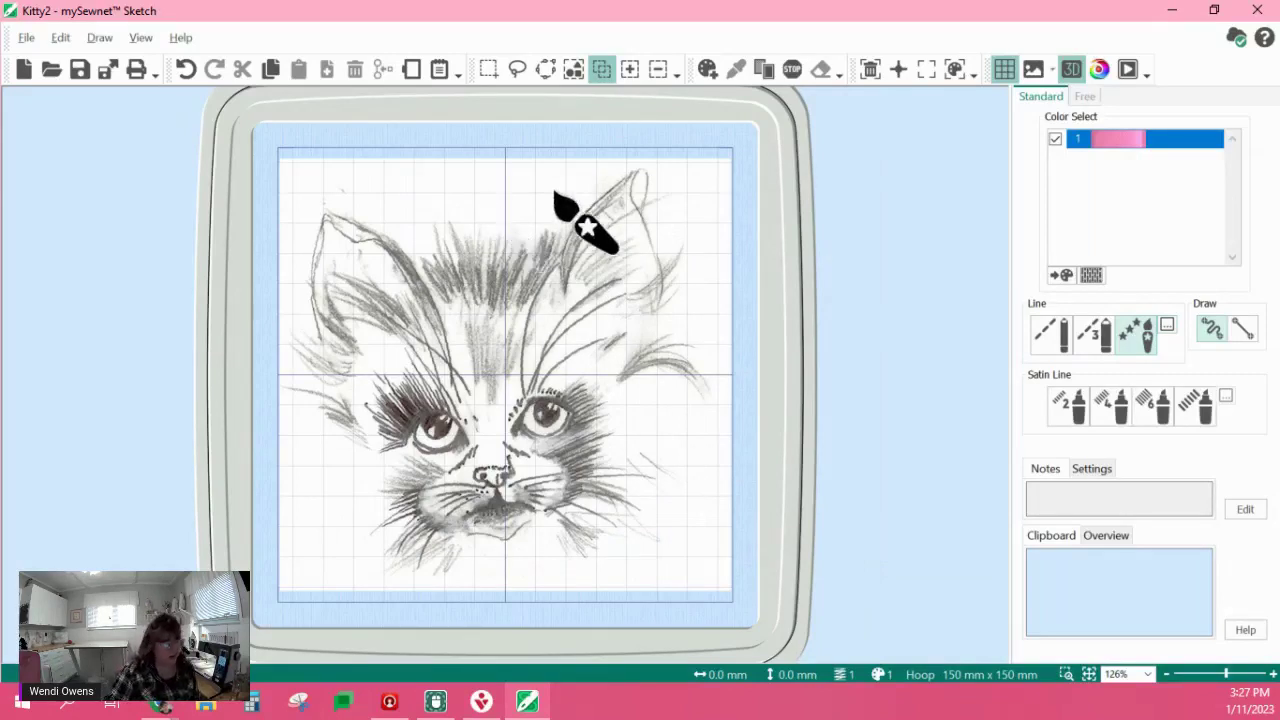
- Try a freehand line of cat motifs across the kitten's ears and down to its right-hand cheek, and remove it
{"action": "mouse_move", "coordinate": [351, 194]}
{"action": "left_mouse_down"}
{"action": "mouse_move", "coordinate": [626, 190]}
{"action": "mouse_move", "coordinate": [645, 213]}
{"action": "mouse_move", "coordinate": [665, 362]}
{"action": "mouse_move", "coordinate": [653, 402]}
{"action": "mouse_move", "coordinate": [613, 432]}
{"action": "mouse_move", "coordinate": [557, 428]}
{"action": "mouse_move", "coordinate": [563, 487]}
{"action": "left_mouse_up"}
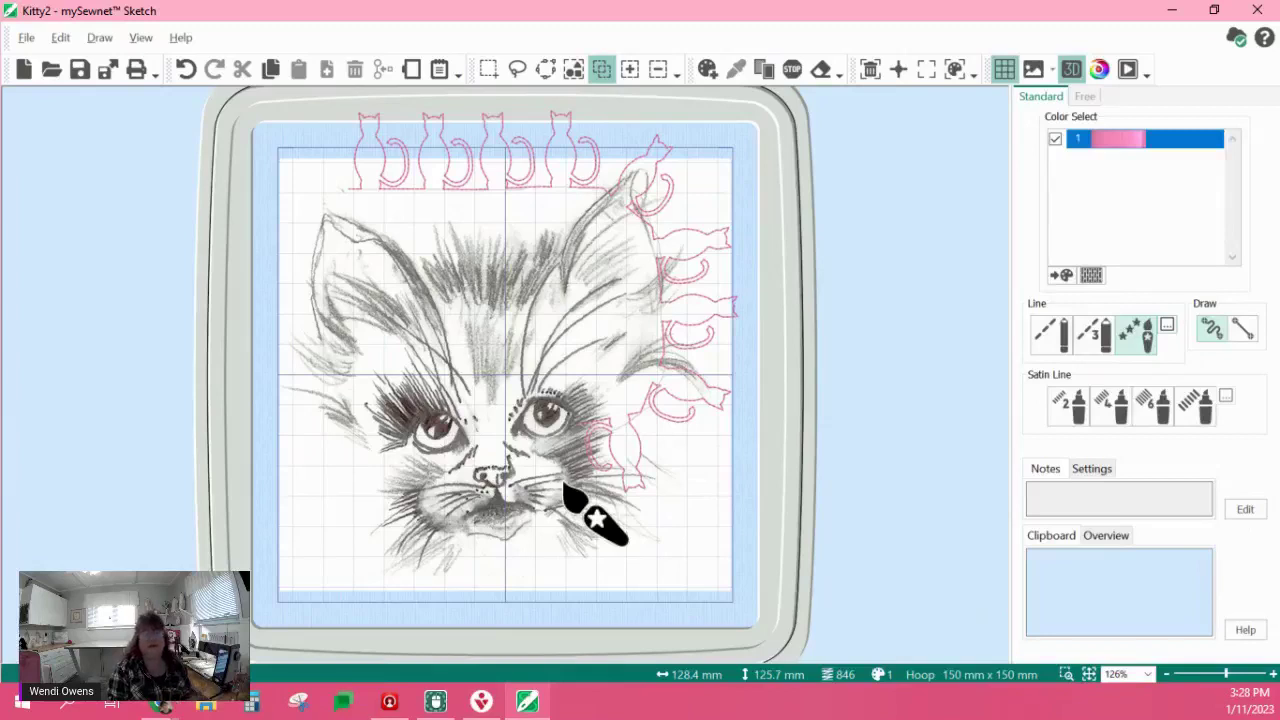
{"action": "key", "text": "Delete"}
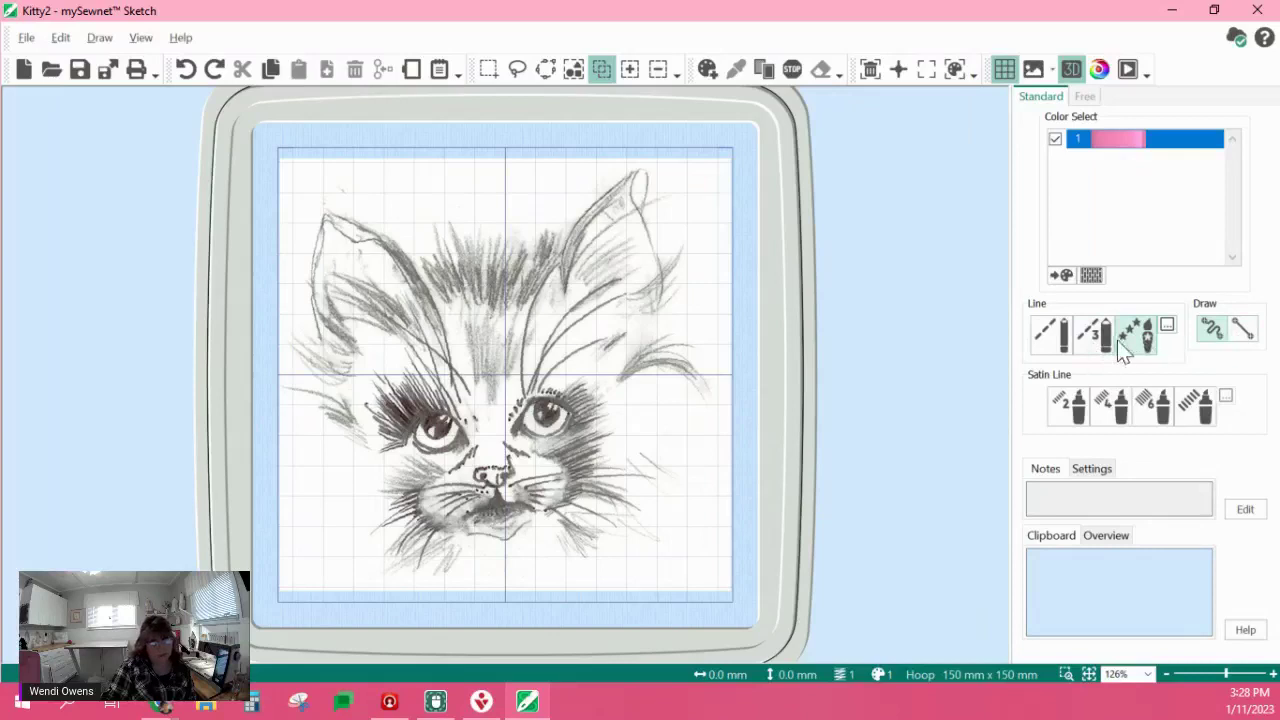
- Fade the background picture around the kitten's right-hand eye and turn off the 3D view for running stitch drawing
{"action": "left_click", "coordinate": [1042, 343]}
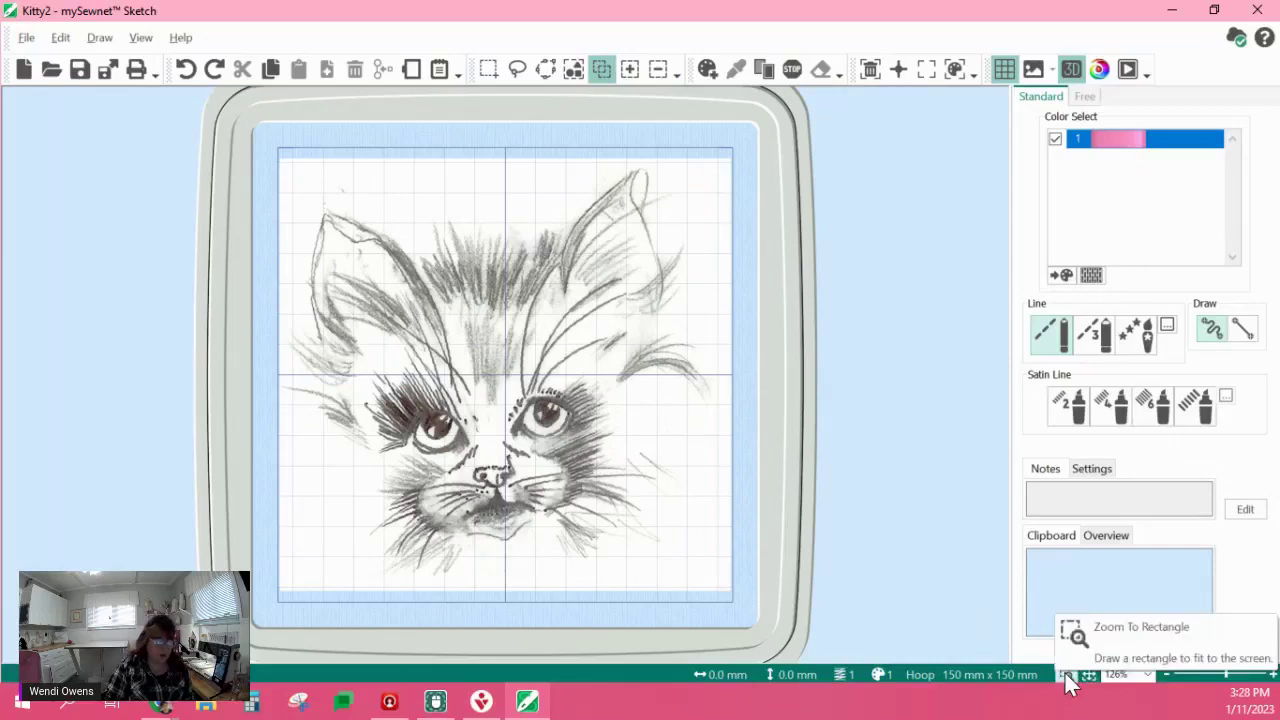
{"action": "left_click", "coordinate": [1068, 683]}
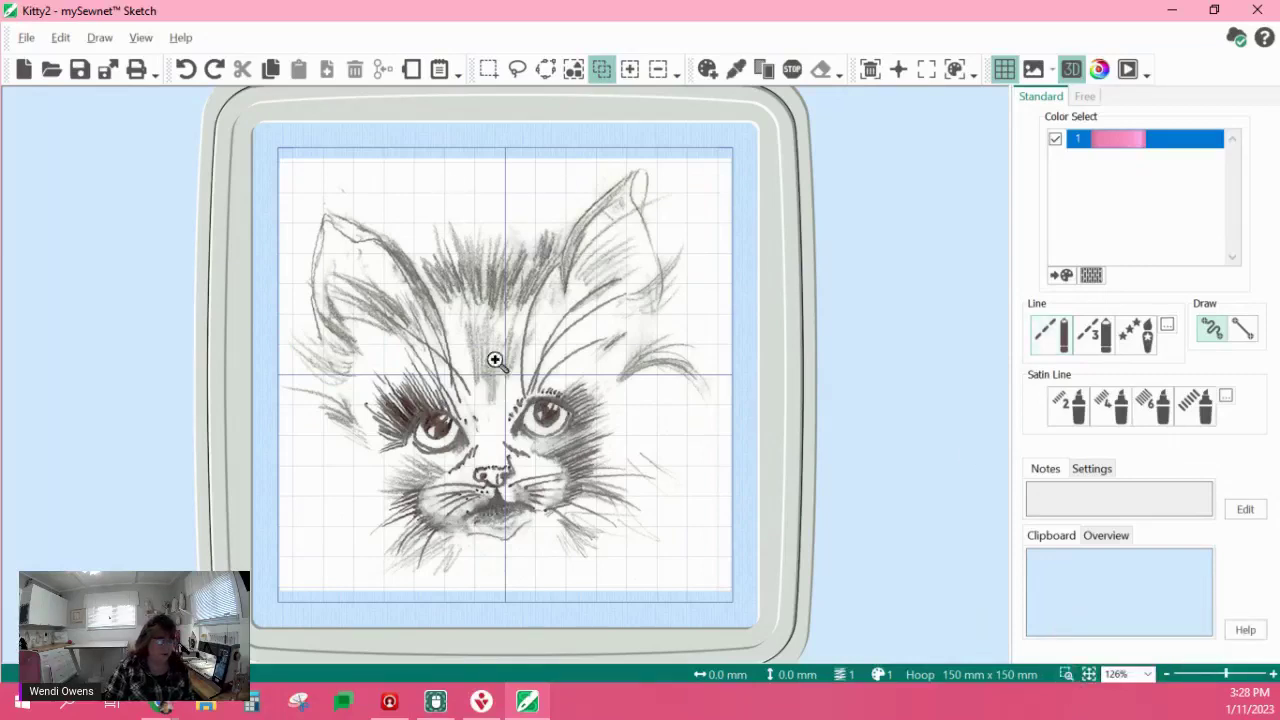
{"action": "left_click_drag", "start_coordinate": [501, 375], "coordinate": [617, 499]}
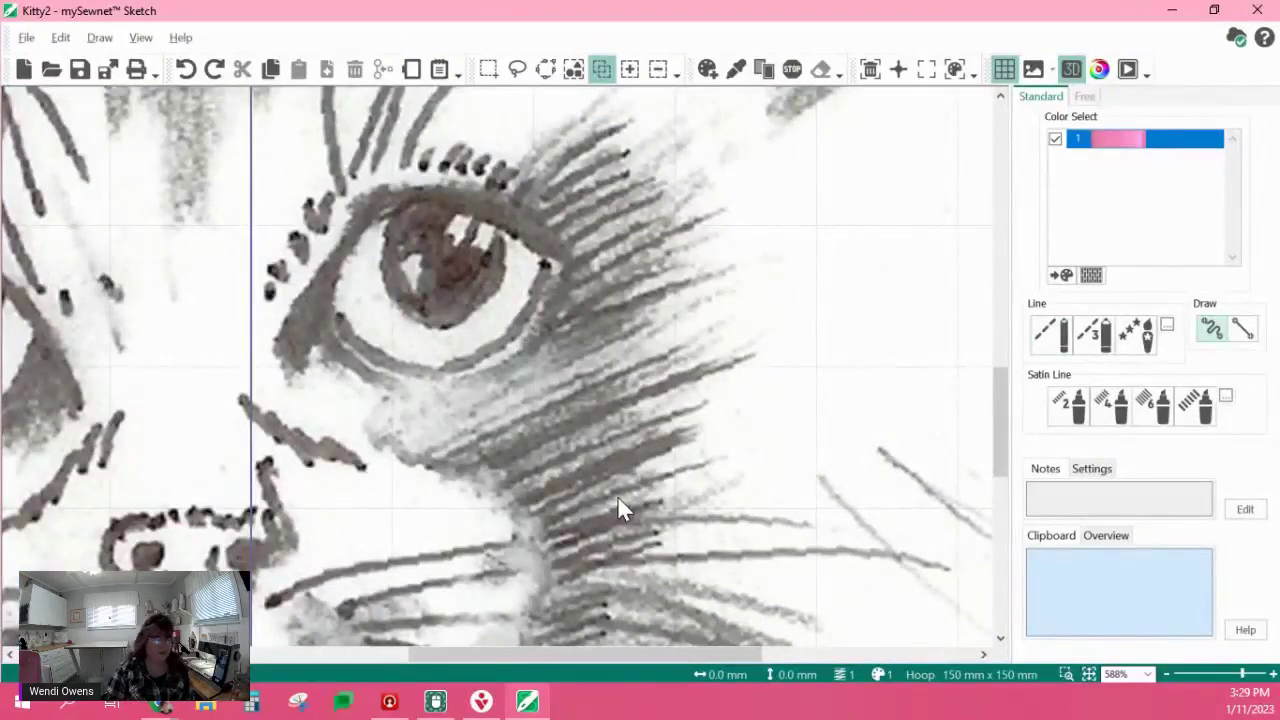
{"action": "left_click", "coordinate": [1053, 75]}
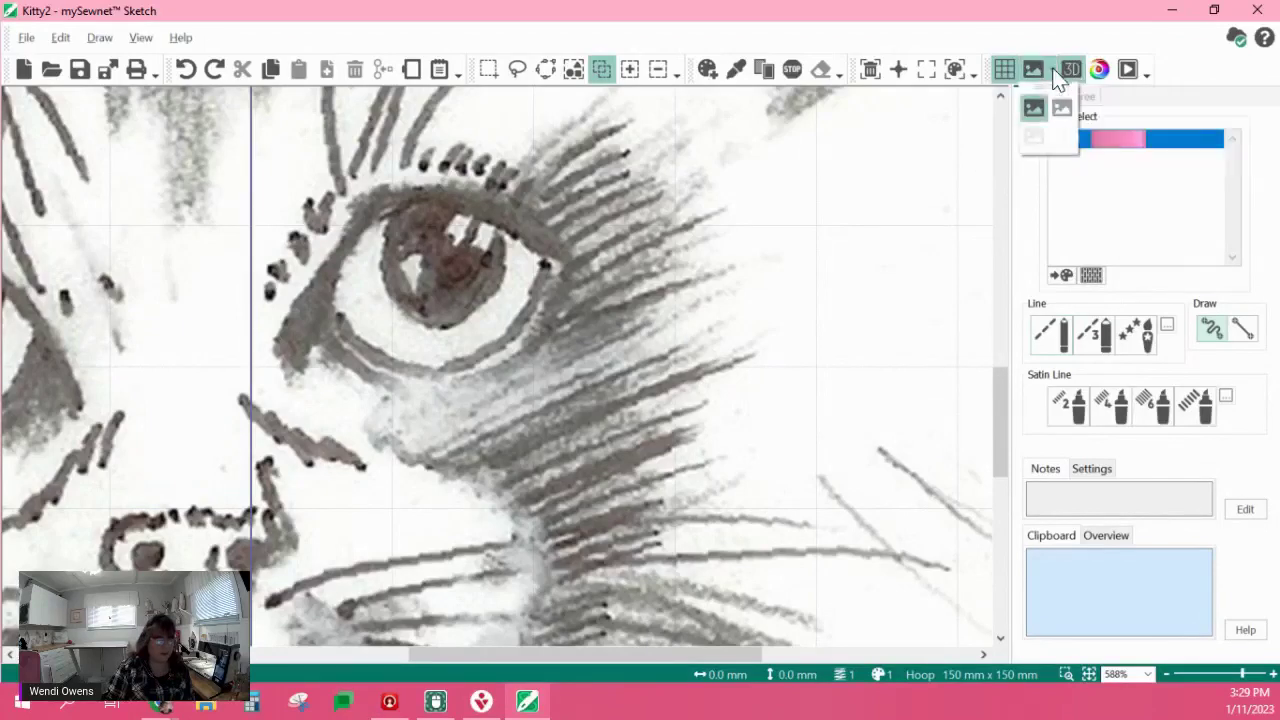
{"action": "left_click", "coordinate": [1066, 107]}
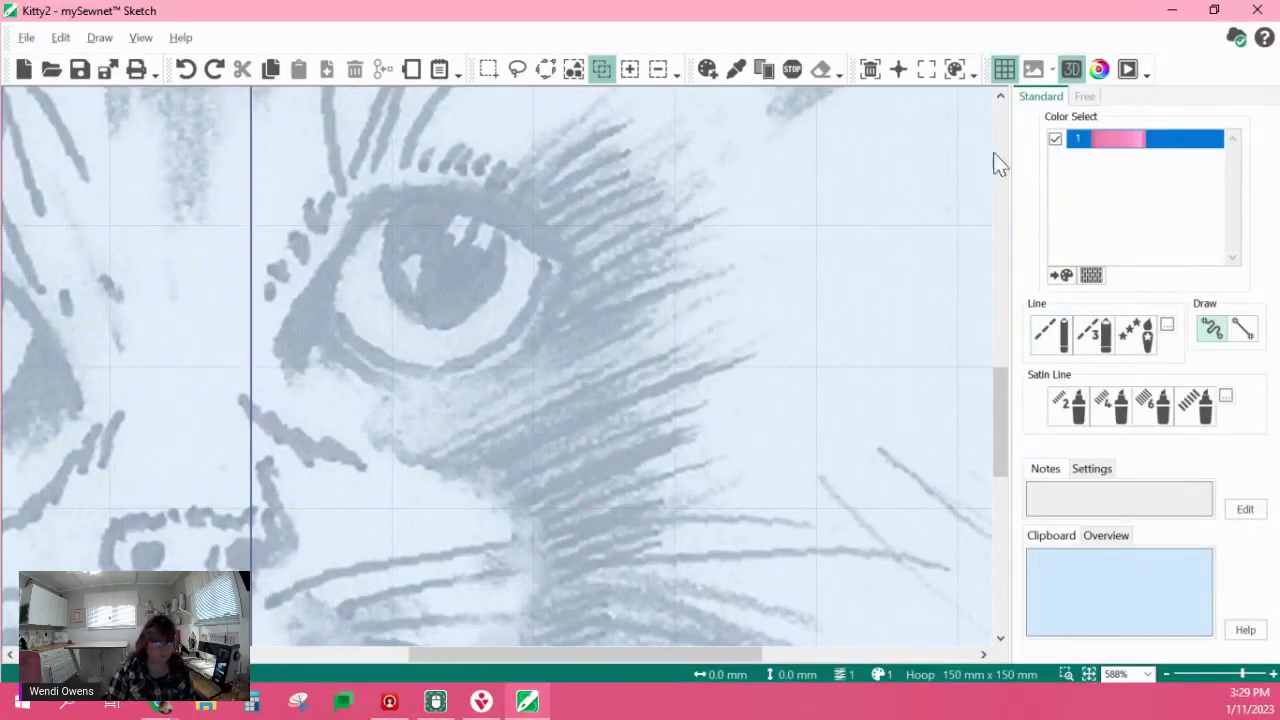
{"action": "left_click", "coordinate": [1072, 74]}
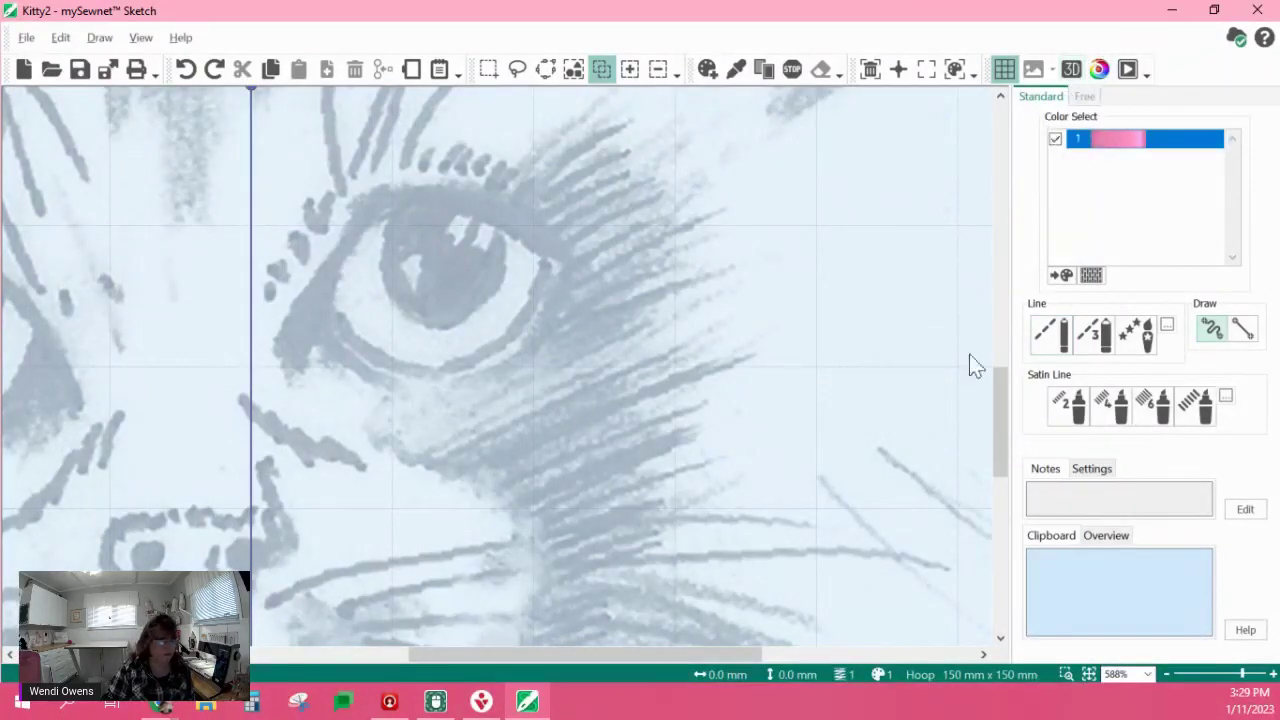
- Trace the right-hand eye outline and surrounding fur freehand in running stitch, about 31 mm wide and 30 mm high
{"action": "left_click", "coordinate": [1060, 336]}
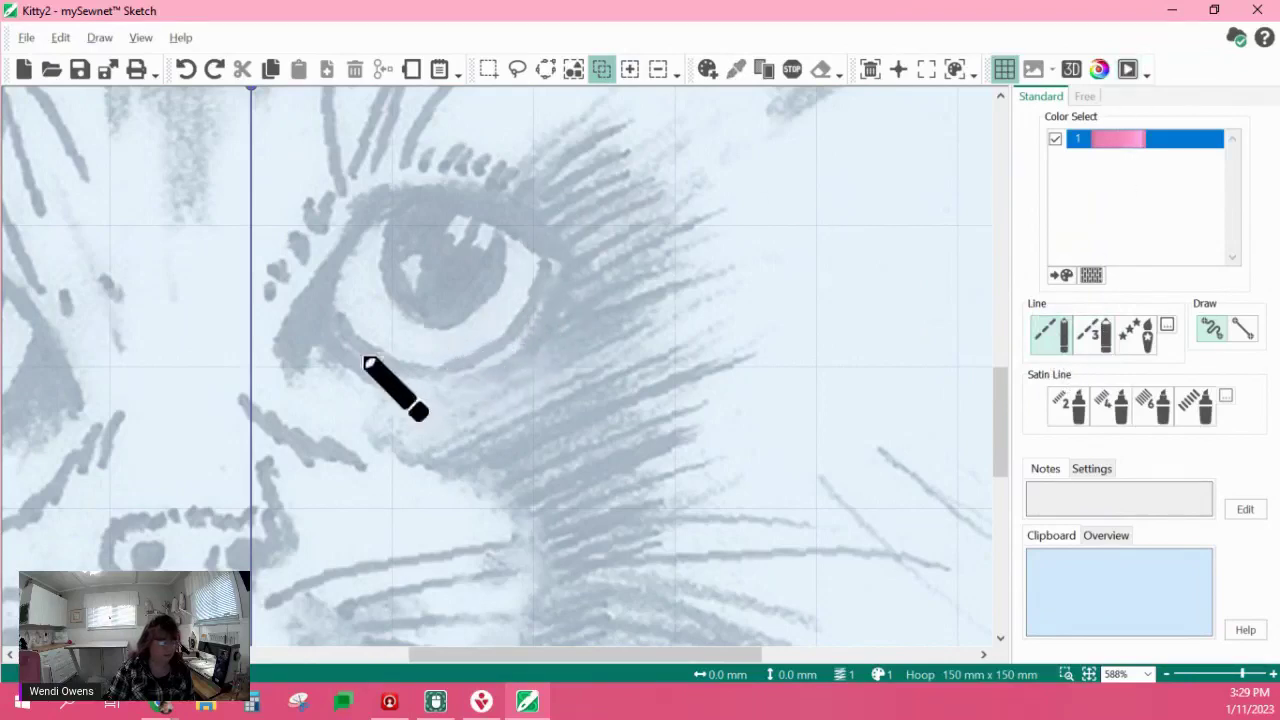
{"action": "mouse_move", "coordinate": [335, 318]}
{"action": "left_mouse_down"}
{"action": "mouse_move", "coordinate": [352, 342]}
{"action": "mouse_move", "coordinate": [446, 377]}
{"action": "mouse_move", "coordinate": [506, 357]}
{"action": "mouse_move", "coordinate": [543, 287]}
{"action": "mouse_move", "coordinate": [532, 234]}
{"action": "mouse_move", "coordinate": [457, 196]}
{"action": "mouse_move", "coordinate": [350, 230]}
{"action": "mouse_move", "coordinate": [337, 315]}
{"action": "mouse_move", "coordinate": [314, 354]}
{"action": "mouse_move", "coordinate": [286, 358]}
{"action": "mouse_move", "coordinate": [283, 326]}
{"action": "mouse_move", "coordinate": [322, 265]}
{"action": "mouse_move", "coordinate": [417, 203]}
{"action": "mouse_move", "coordinate": [340, 243]}
{"action": "mouse_move", "coordinate": [290, 325]}
{"action": "mouse_move", "coordinate": [335, 258]}
{"action": "mouse_move", "coordinate": [296, 325]}
{"action": "mouse_move", "coordinate": [307, 332]}
{"action": "mouse_move", "coordinate": [346, 271]}
{"action": "mouse_move", "coordinate": [329, 329]}
{"action": "mouse_move", "coordinate": [301, 337]}
{"action": "left_mouse_up"}
{"action": "mouse_move", "coordinate": [316, 338]}
{"action": "left_mouse_down"}
{"action": "mouse_move", "coordinate": [352, 247]}
{"action": "mouse_move", "coordinate": [376, 210]}
{"action": "mouse_move", "coordinate": [397, 207]}
{"action": "mouse_move", "coordinate": [487, 231]}
{"action": "mouse_move", "coordinate": [534, 261]}
{"action": "mouse_move", "coordinate": [541, 321]}
{"action": "mouse_move", "coordinate": [516, 344]}
{"action": "mouse_move", "coordinate": [409, 369]}
{"action": "mouse_move", "coordinate": [337, 327]}
{"action": "mouse_move", "coordinate": [388, 385]}
{"action": "mouse_move", "coordinate": [335, 329]}
{"action": "mouse_move", "coordinate": [378, 381]}
{"action": "mouse_move", "coordinate": [337, 318]}
{"action": "mouse_move", "coordinate": [431, 376]}
{"action": "mouse_move", "coordinate": [481, 356]}
{"action": "mouse_move", "coordinate": [546, 263]}
{"action": "mouse_move", "coordinate": [502, 222]}
{"action": "mouse_move", "coordinate": [405, 190]}
{"action": "mouse_move", "coordinate": [507, 226]}
{"action": "mouse_move", "coordinate": [559, 141]}
{"action": "mouse_move", "coordinate": [588, 125]}
{"action": "mouse_move", "coordinate": [504, 208]}
{"action": "mouse_move", "coordinate": [611, 128]}
{"action": "mouse_move", "coordinate": [495, 214]}
{"action": "mouse_move", "coordinate": [571, 161]}
{"action": "mouse_move", "coordinate": [629, 157]}
{"action": "mouse_move", "coordinate": [531, 194]}
{"action": "mouse_move", "coordinate": [508, 222]}
{"action": "mouse_move", "coordinate": [561, 185]}
{"action": "mouse_move", "coordinate": [627, 171]}
{"action": "mouse_move", "coordinate": [518, 230]}
{"action": "mouse_move", "coordinate": [649, 175]}
{"action": "mouse_move", "coordinate": [537, 238]}
{"action": "mouse_move", "coordinate": [658, 193]}
{"action": "mouse_move", "coordinate": [574, 224]}
{"action": "mouse_move", "coordinate": [542, 255]}
{"action": "mouse_move", "coordinate": [655, 209]}
{"action": "mouse_move", "coordinate": [546, 266]}
{"action": "mouse_move", "coordinate": [674, 223]}
{"action": "mouse_move", "coordinate": [586, 263]}
{"action": "mouse_move", "coordinate": [624, 257]}
{"action": "mouse_move", "coordinate": [706, 217]}
{"action": "mouse_move", "coordinate": [572, 270]}
{"action": "mouse_move", "coordinate": [590, 286]}
{"action": "mouse_move", "coordinate": [682, 254]}
{"action": "mouse_move", "coordinate": [572, 282]}
{"action": "mouse_move", "coordinate": [650, 264]}
{"action": "mouse_move", "coordinate": [560, 309]}
{"action": "mouse_move", "coordinate": [657, 277]}
{"action": "mouse_move", "coordinate": [546, 334]}
{"action": "mouse_move", "coordinate": [684, 292]}
{"action": "mouse_move", "coordinate": [608, 303]}
{"action": "mouse_move", "coordinate": [506, 351]}
{"action": "mouse_move", "coordinate": [634, 326]}
{"action": "mouse_move", "coordinate": [505, 357]}
{"action": "mouse_move", "coordinate": [633, 345]}
{"action": "mouse_move", "coordinate": [473, 387]}
{"action": "mouse_move", "coordinate": [581, 345]}
{"action": "mouse_move", "coordinate": [431, 391]}
{"action": "mouse_move", "coordinate": [529, 366]}
{"action": "mouse_move", "coordinate": [520, 386]}
{"action": "mouse_move", "coordinate": [395, 430]}
{"action": "mouse_move", "coordinate": [614, 343]}
{"action": "mouse_move", "coordinate": [420, 437]}
{"action": "mouse_move", "coordinate": [549, 397]}
{"action": "mouse_move", "coordinate": [623, 343]}
{"action": "mouse_move", "coordinate": [454, 434]}
{"action": "mouse_move", "coordinate": [619, 343]}
{"action": "mouse_move", "coordinate": [529, 420]}
{"action": "mouse_move", "coordinate": [654, 369]}
{"action": "mouse_move", "coordinate": [489, 450]}
{"action": "mouse_move", "coordinate": [691, 357]}
{"action": "mouse_move", "coordinate": [509, 437]}
{"action": "mouse_move", "coordinate": [677, 377]}
{"action": "mouse_move", "coordinate": [503, 451]}
{"action": "mouse_move", "coordinate": [709, 371]}
{"action": "mouse_move", "coordinate": [519, 464]}
{"action": "mouse_move", "coordinate": [685, 383]}
{"action": "mouse_move", "coordinate": [576, 430]}
{"action": "mouse_move", "coordinate": [581, 455]}
{"action": "mouse_move", "coordinate": [686, 417]}
{"action": "mouse_move", "coordinate": [509, 486]}
{"action": "mouse_move", "coordinate": [671, 429]}
{"action": "mouse_move", "coordinate": [526, 485]}
{"action": "mouse_move", "coordinate": [671, 443]}
{"action": "mouse_move", "coordinate": [554, 486]}
{"action": "mouse_move", "coordinate": [623, 477]}
{"action": "mouse_move", "coordinate": [591, 500]}
{"action": "mouse_move", "coordinate": [631, 491]}
{"action": "mouse_move", "coordinate": [594, 506]}
{"action": "mouse_move", "coordinate": [651, 500]}
{"action": "mouse_move", "coordinate": [551, 543]}
{"action": "mouse_move", "coordinate": [629, 491]}
{"action": "mouse_move", "coordinate": [568, 547]}
{"action": "mouse_move", "coordinate": [640, 543]}
{"action": "mouse_move", "coordinate": [609, 534]}
{"action": "mouse_move", "coordinate": [629, 551]}
{"action": "mouse_move", "coordinate": [613, 597]}
{"action": "left_mouse_up"}
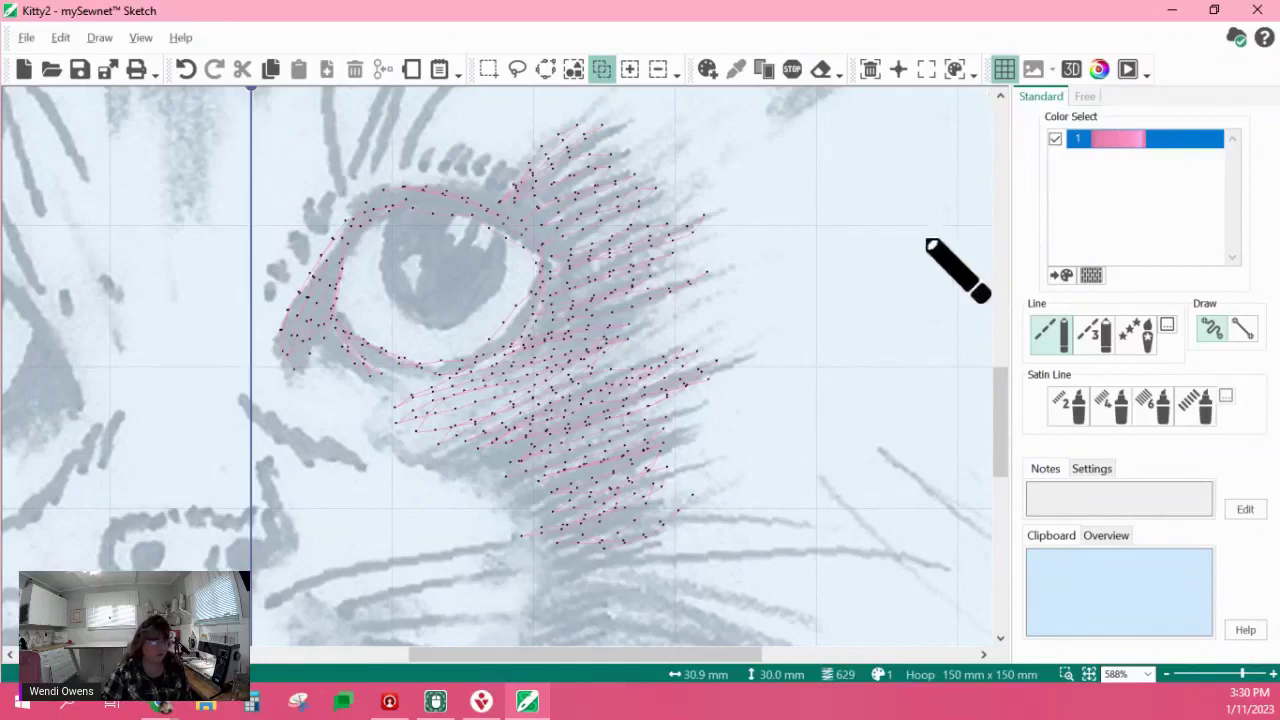
{"action": "key", "text": "Escape"}
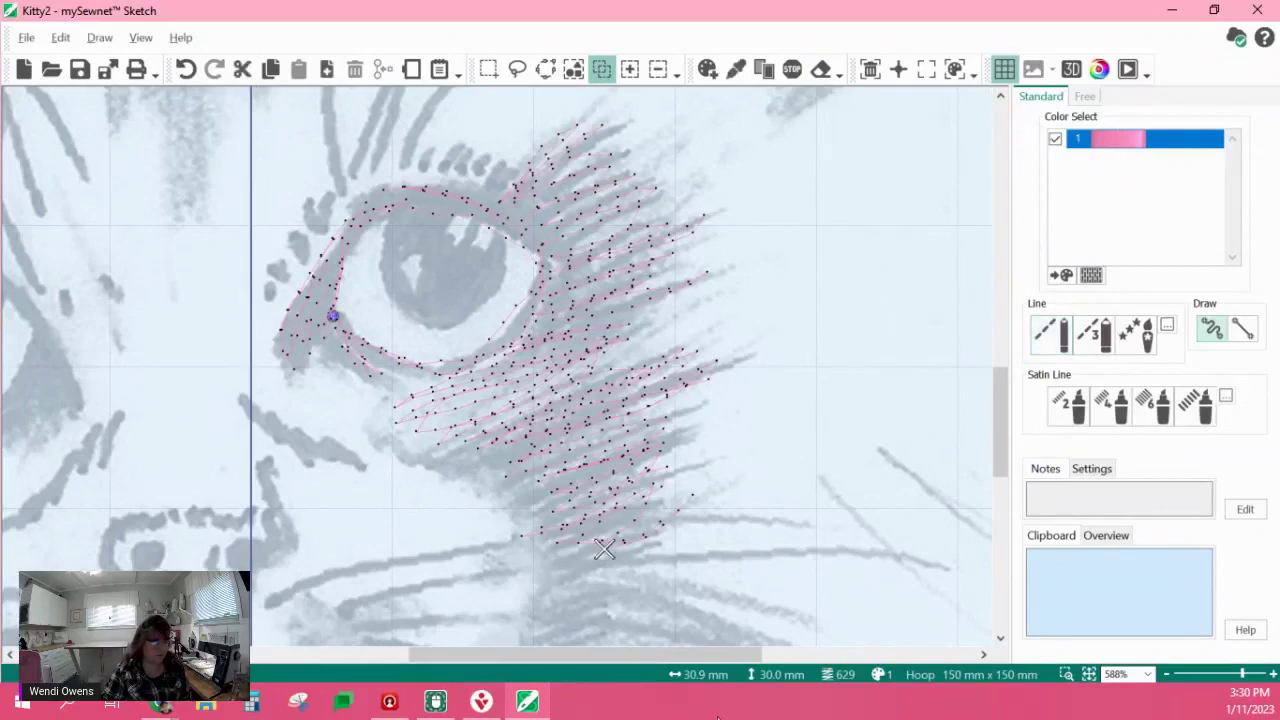
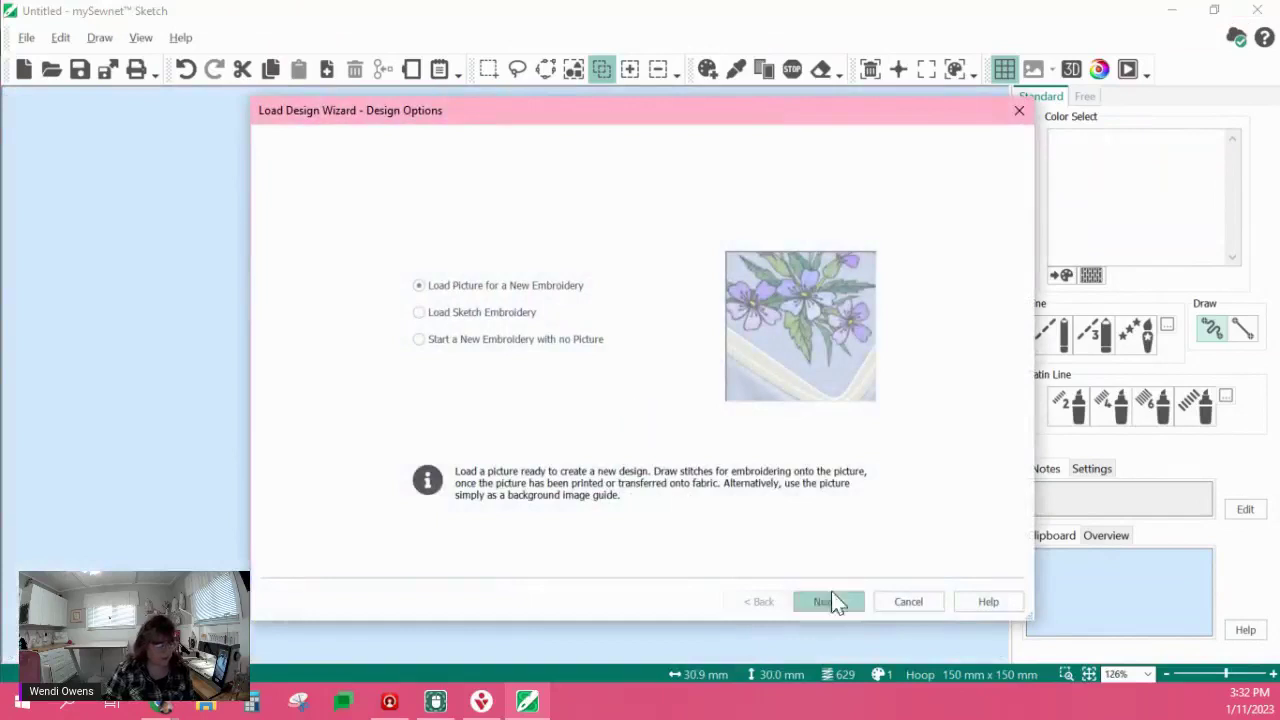
- Cancel the Load Design Wizard and insert the Kitty2 sample embroidery from the Sketch samples' Stitch folder
{"action": "left_click", "coordinate": [902, 604]}
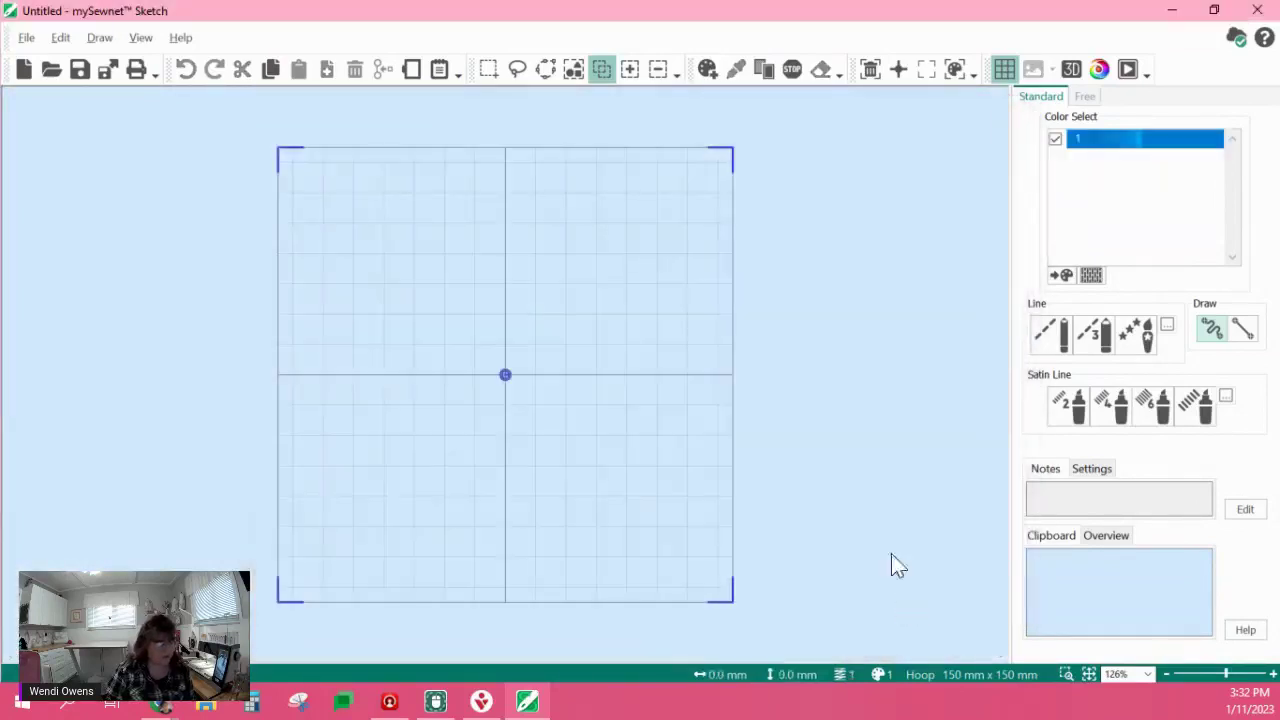
{"action": "left_click", "coordinate": [27, 38]}
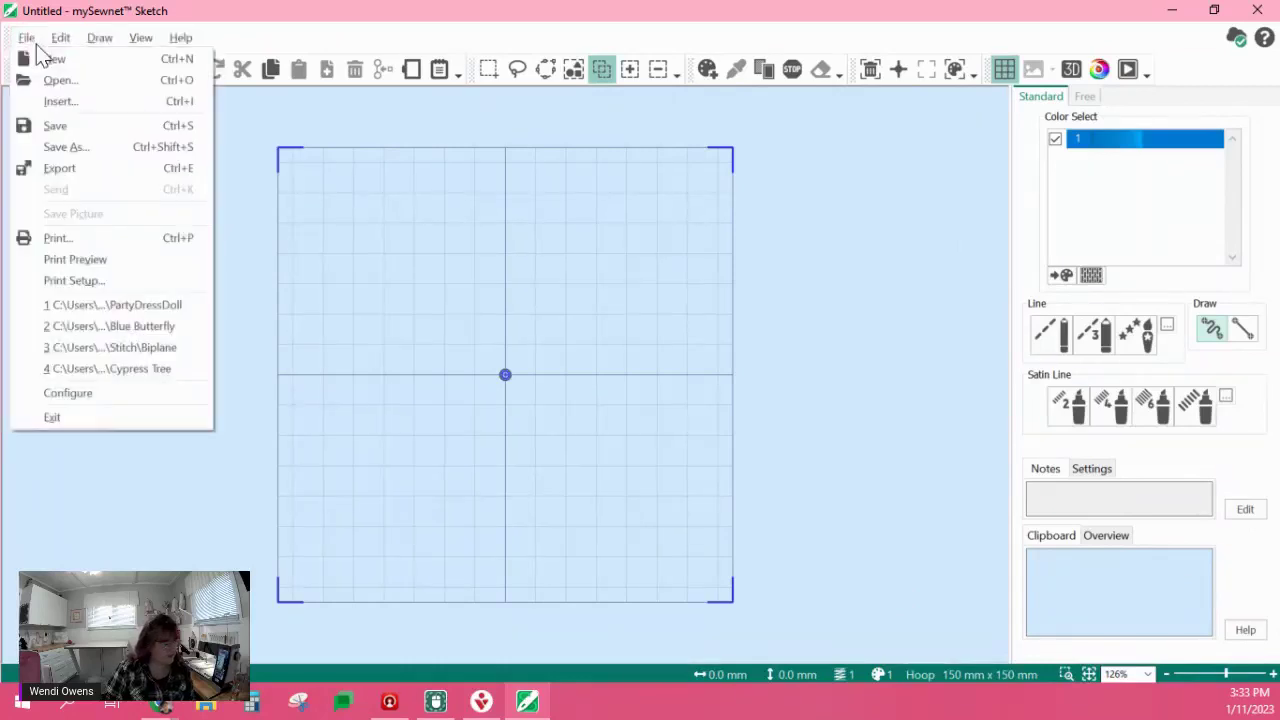
{"action": "left_click", "coordinate": [63, 100]}
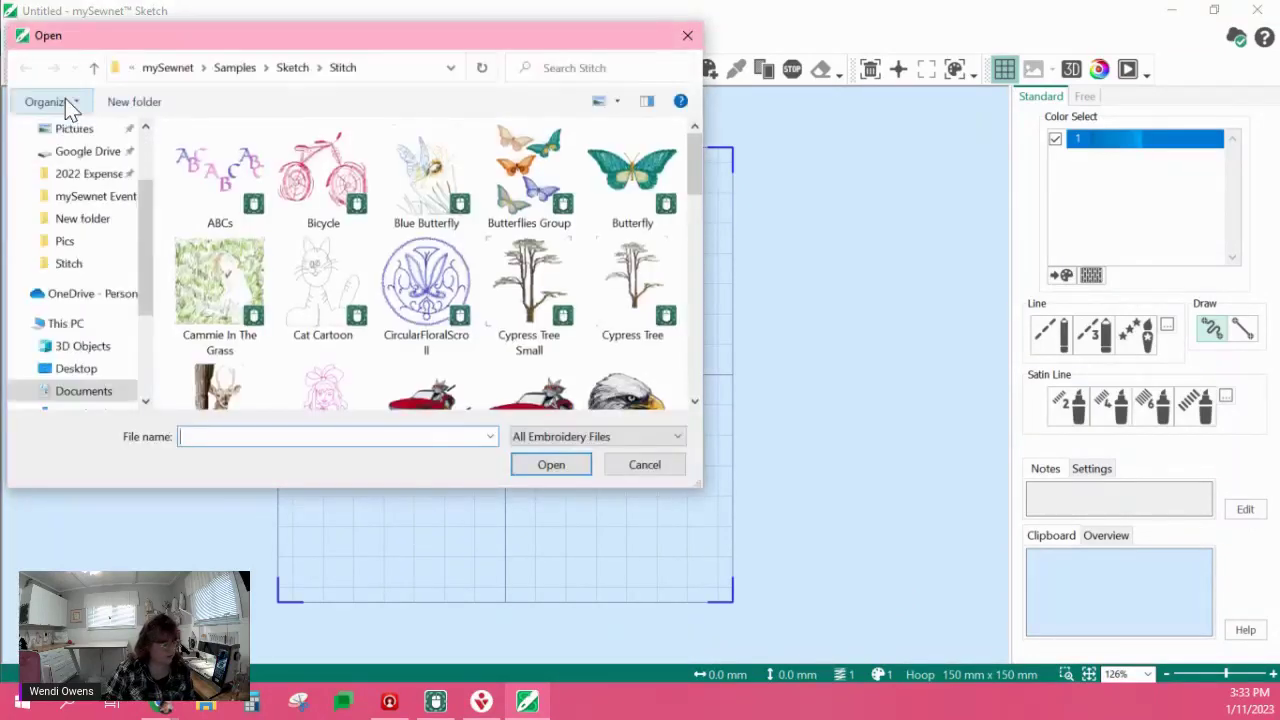
{"action": "left_click_drag", "start_coordinate": [694, 171], "coordinate": [719, 249]}
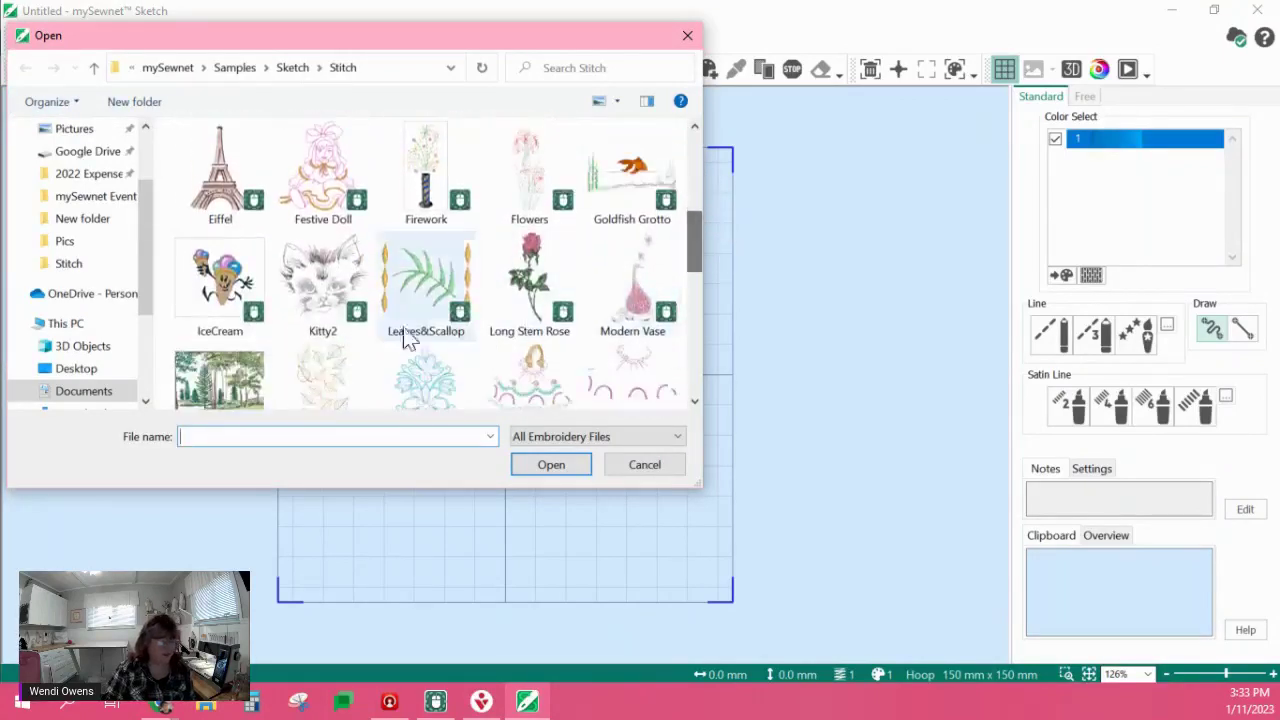
{"action": "left_click", "coordinate": [335, 287]}
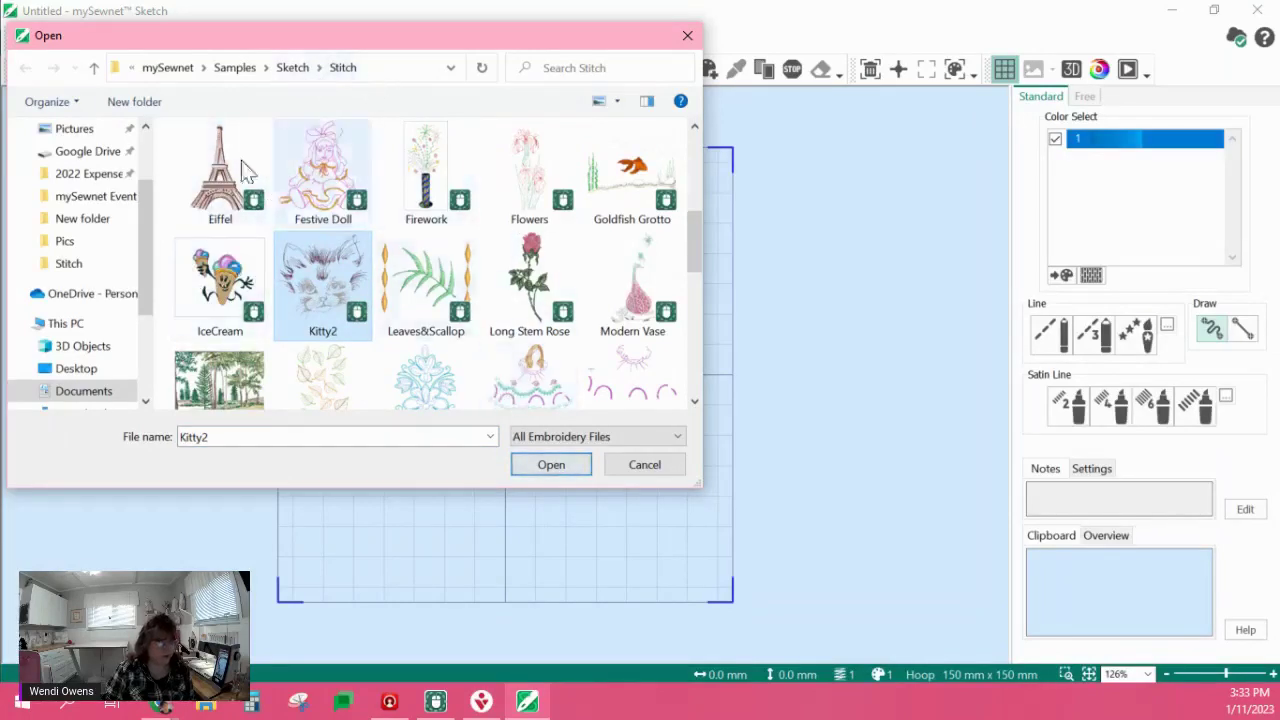
{"action": "left_click", "coordinate": [551, 466]}
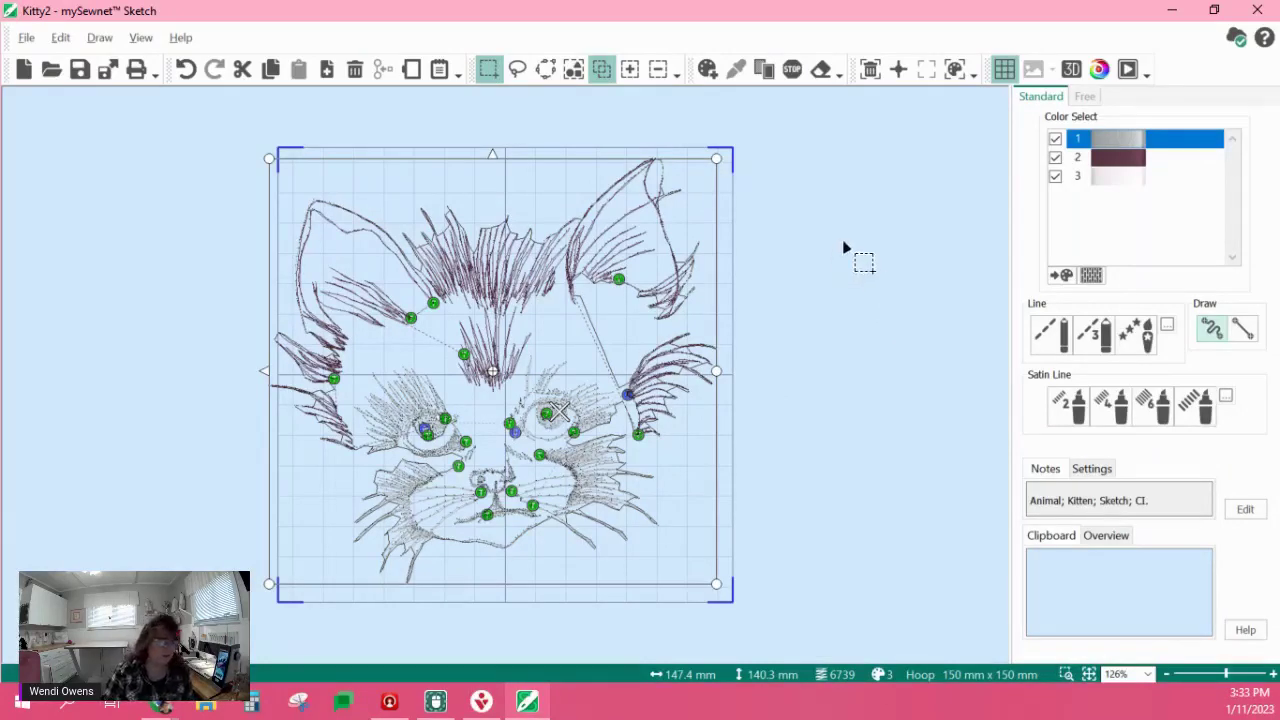
- Try to play the Kitty2 embroidery in the Design Player
{"action": "left_click", "coordinate": [1131, 76]}
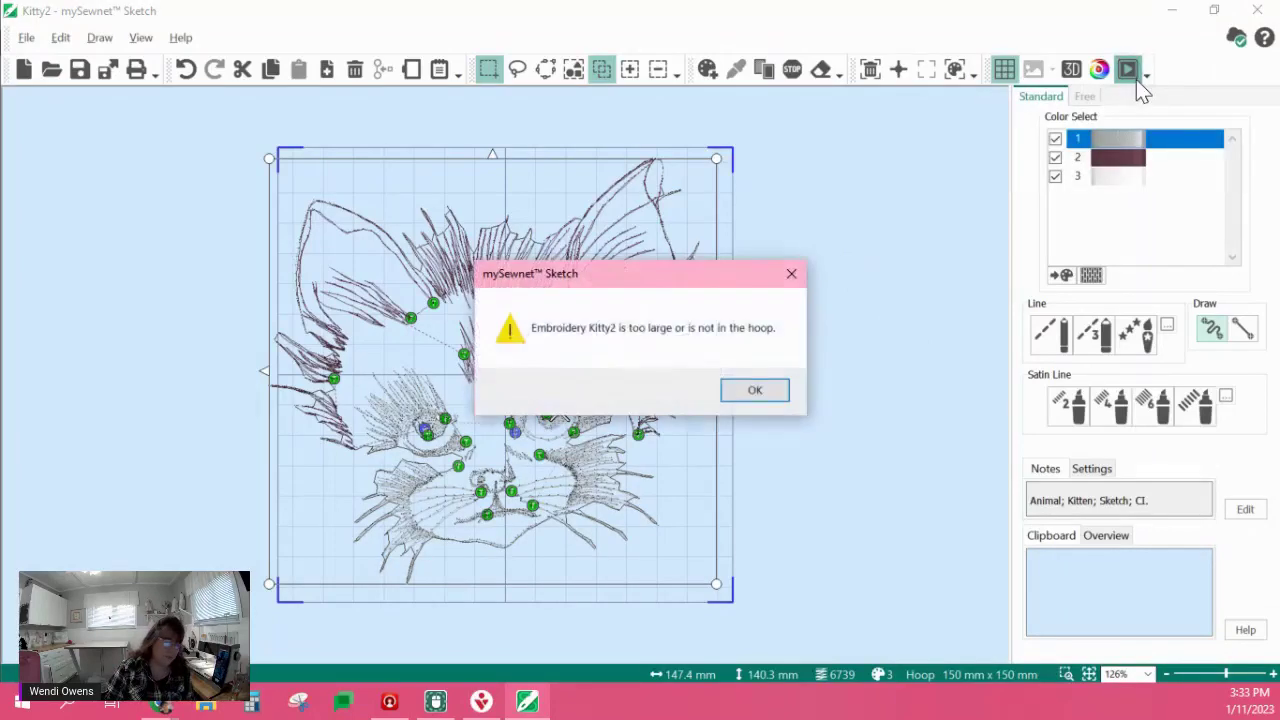
{"action": "left_click", "coordinate": [752, 390]}
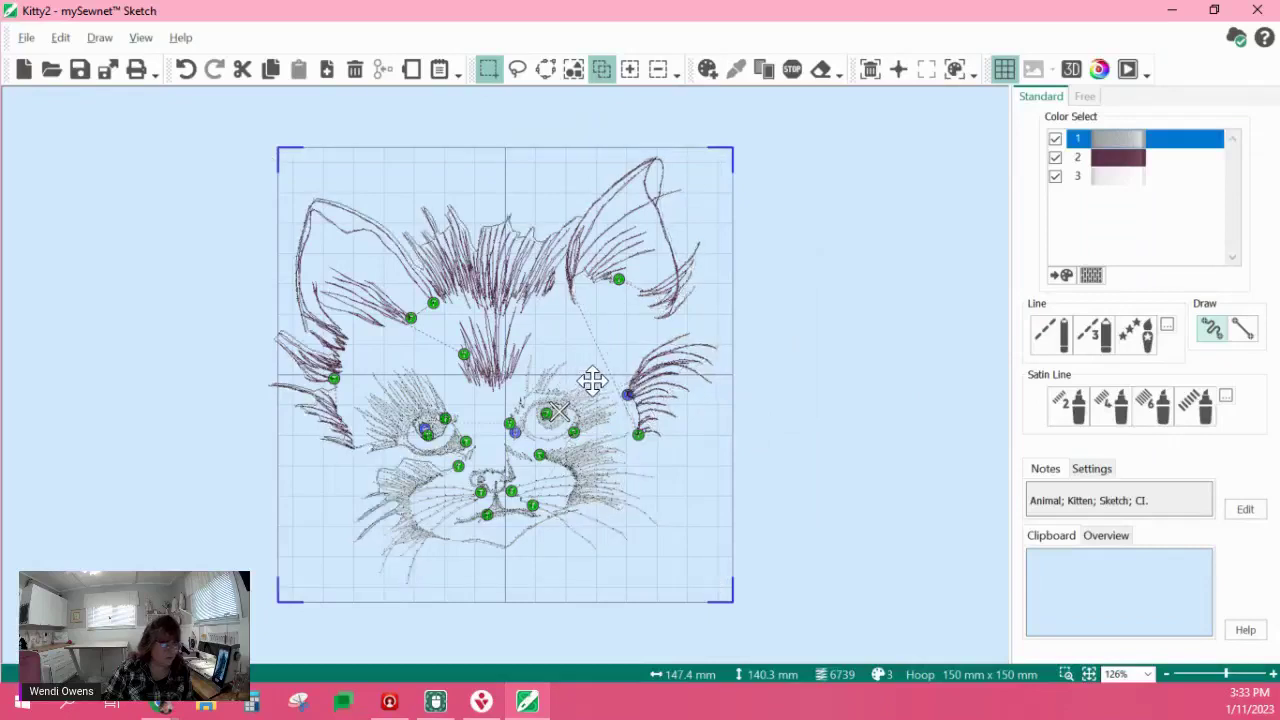
- Change the hoop to the Universal 200 mm x 200 mm size
{"action": "left_click", "coordinate": [528, 220]}
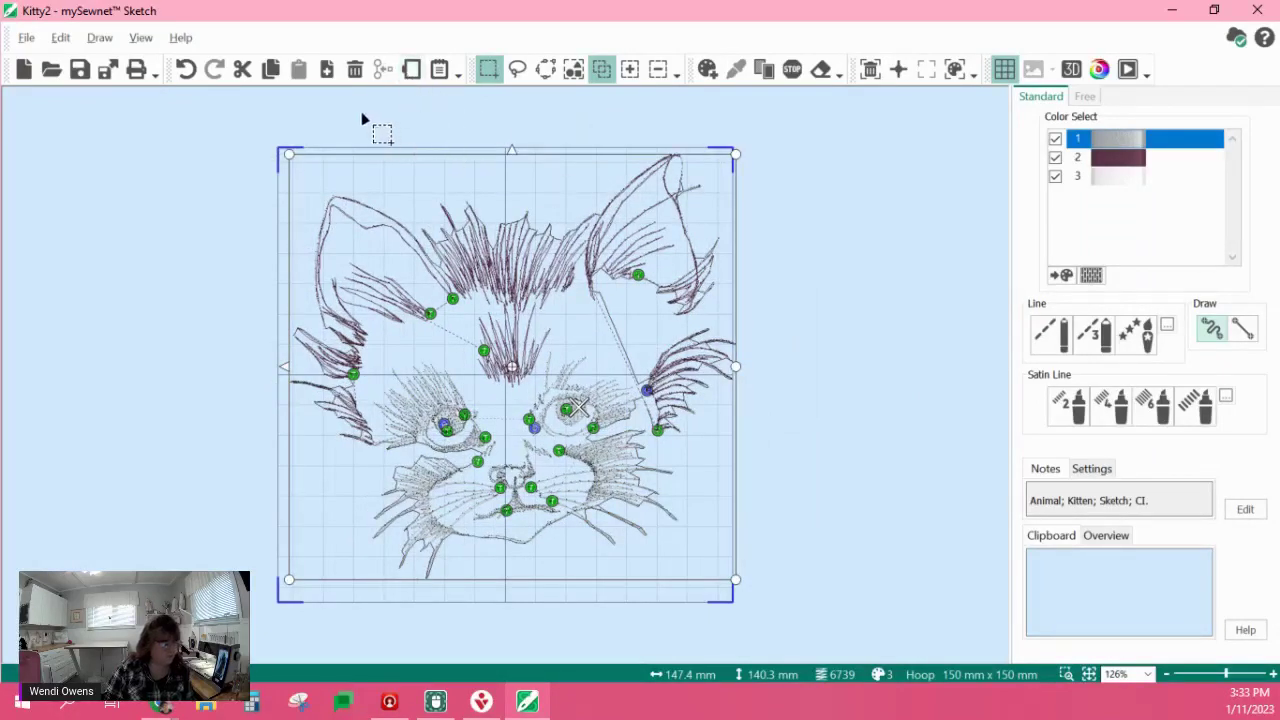
{"action": "left_click", "coordinate": [412, 77]}
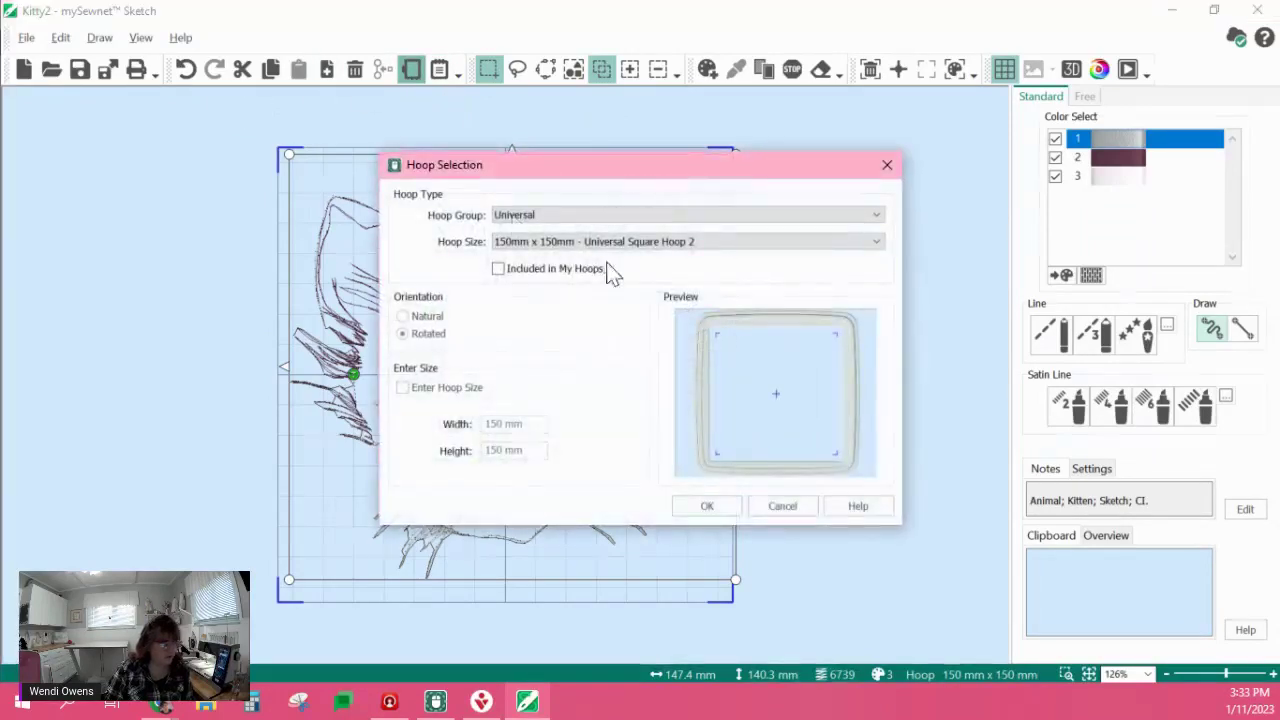
{"action": "left_click", "coordinate": [740, 243]}
{"action": "left_click", "coordinate": [577, 317]}
{"action": "left_click", "coordinate": [710, 510]}
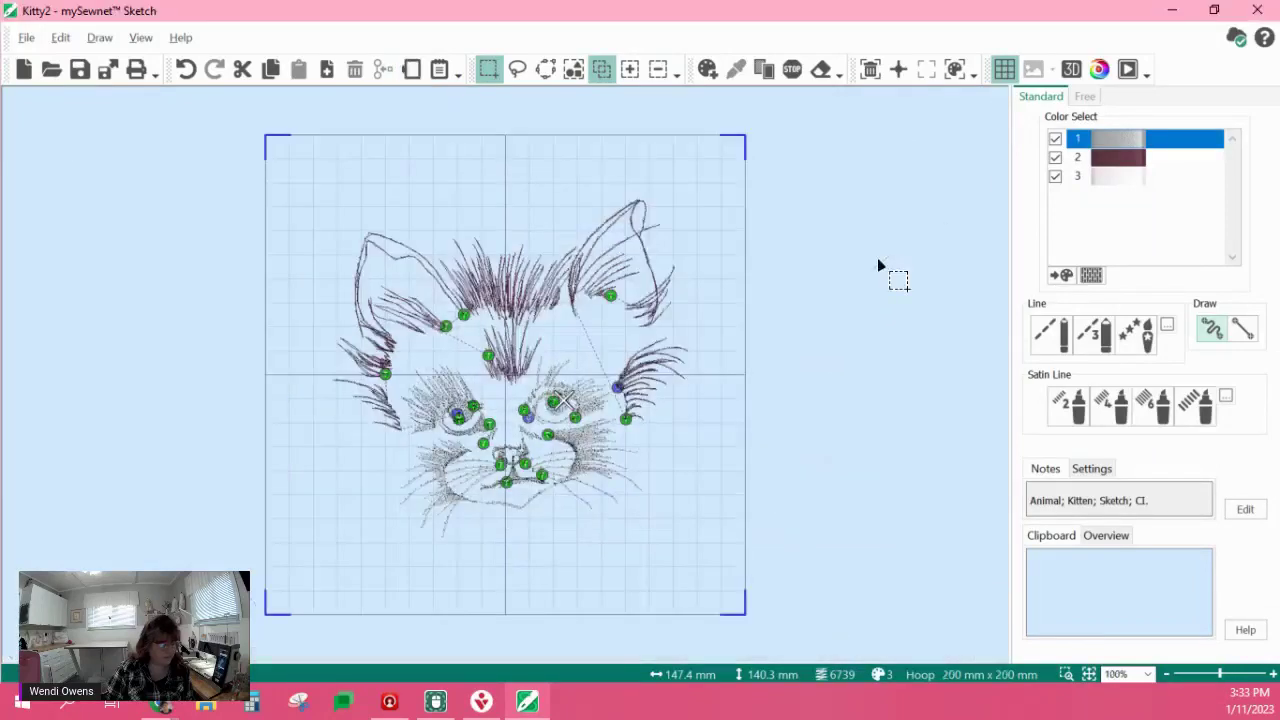
- Play the Kitty2 stitch-out from the beginning at increased speed in the Design Player, and close the player
{"action": "left_click", "coordinate": [1129, 70]}
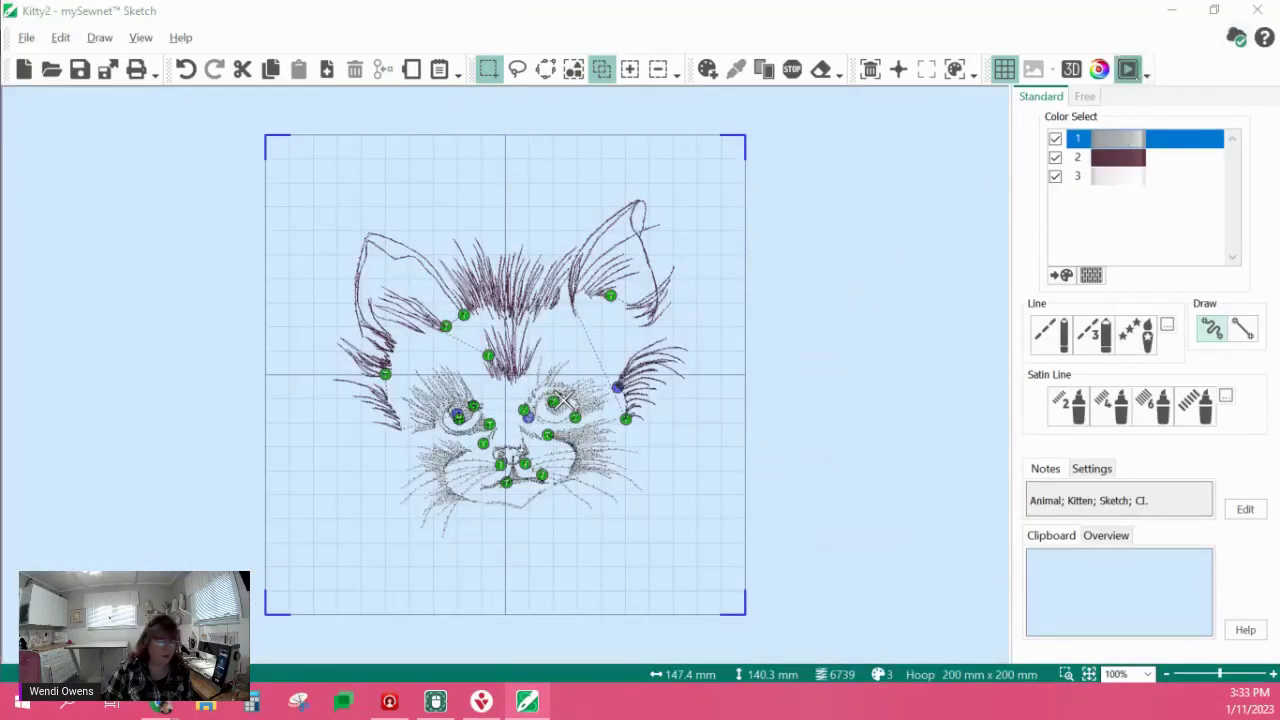
{"action": "left_click_drag", "start_coordinate": [1100, 207], "coordinate": [665, 139]}
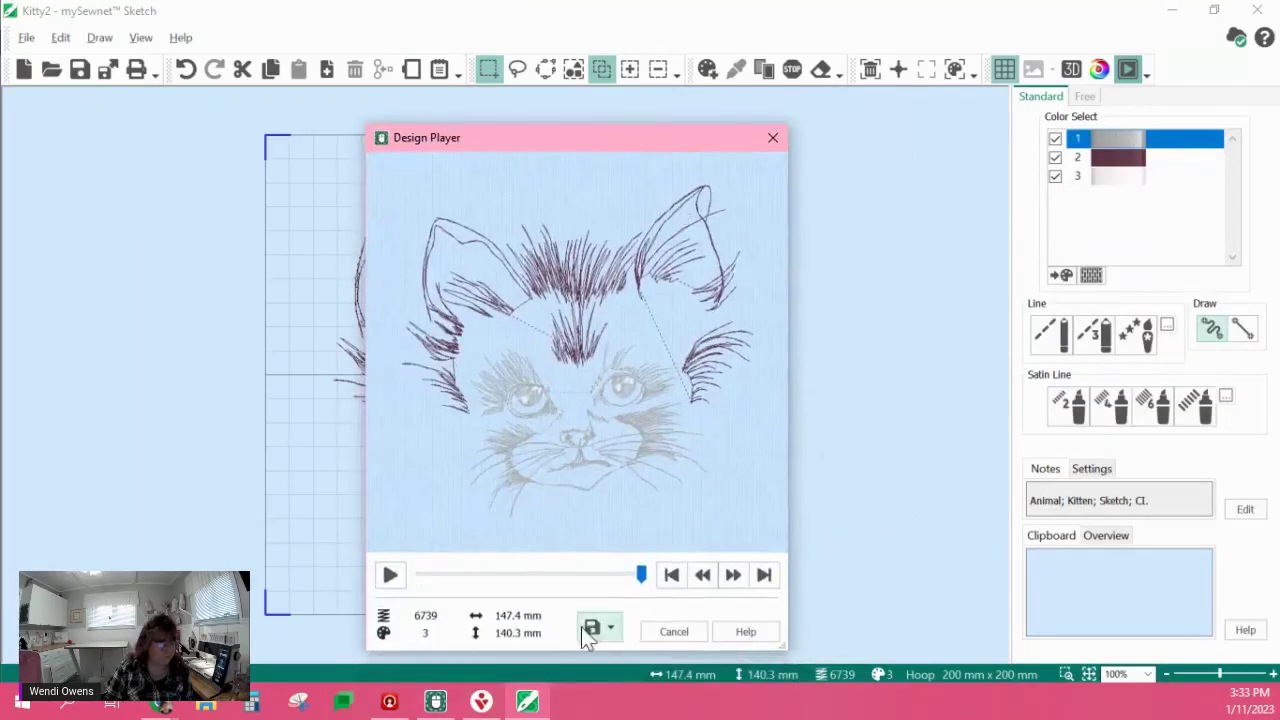
{"action": "left_click", "coordinate": [637, 577]}
{"action": "left_click_drag", "start_coordinate": [637, 588], "coordinate": [418, 596]}
{"action": "left_click", "coordinate": [390, 577]}
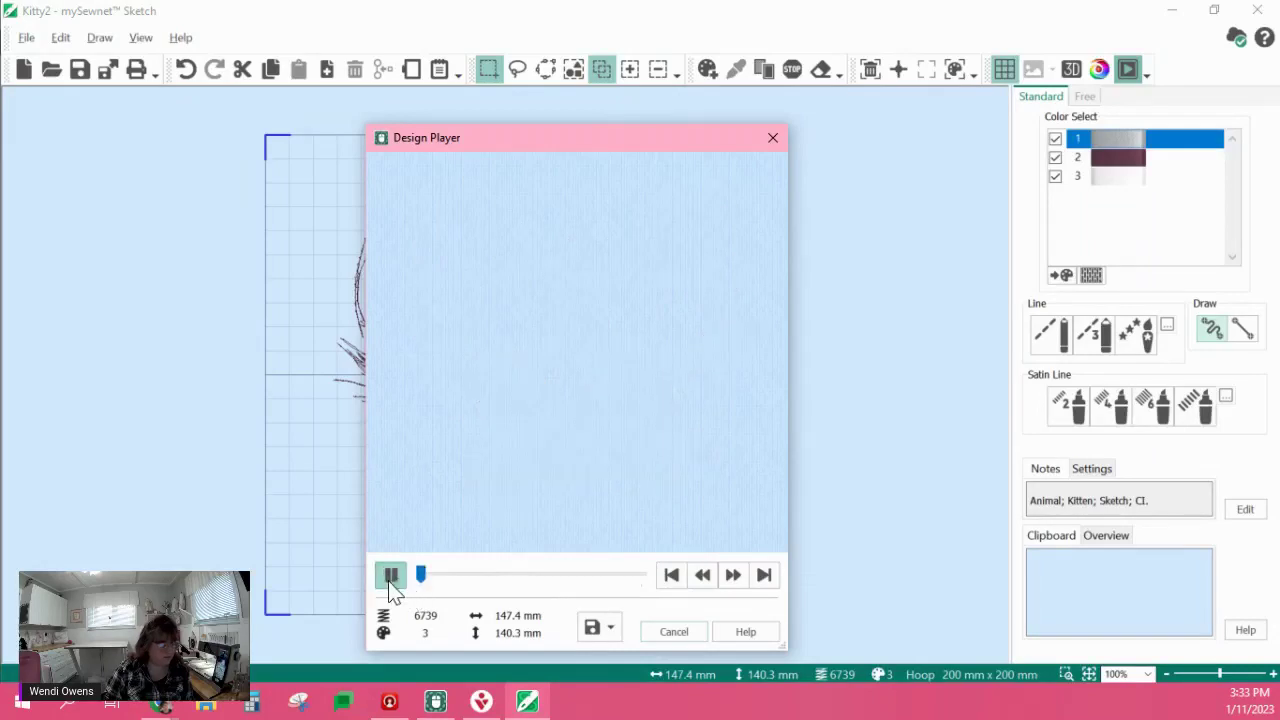
{"action": "left_click", "coordinate": [736, 586]}
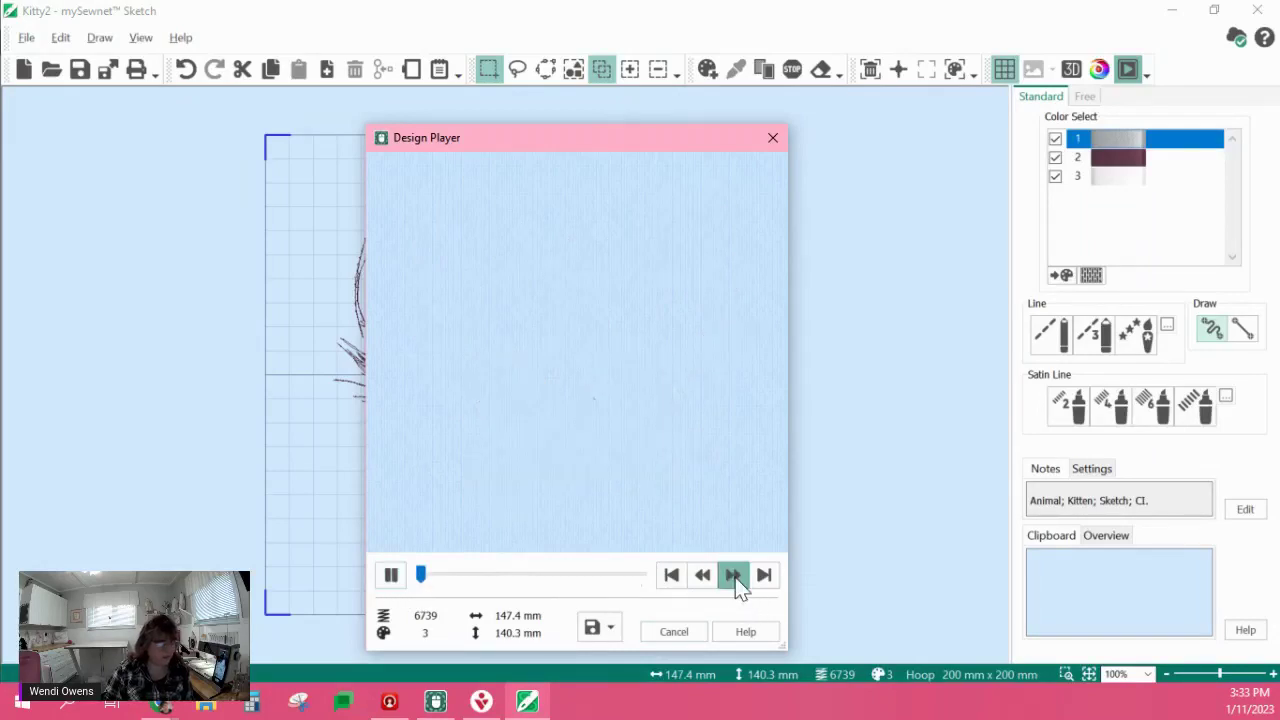
{"action": "left_click", "coordinate": [736, 586]}
{"action": "left_click", "coordinate": [736, 586]}
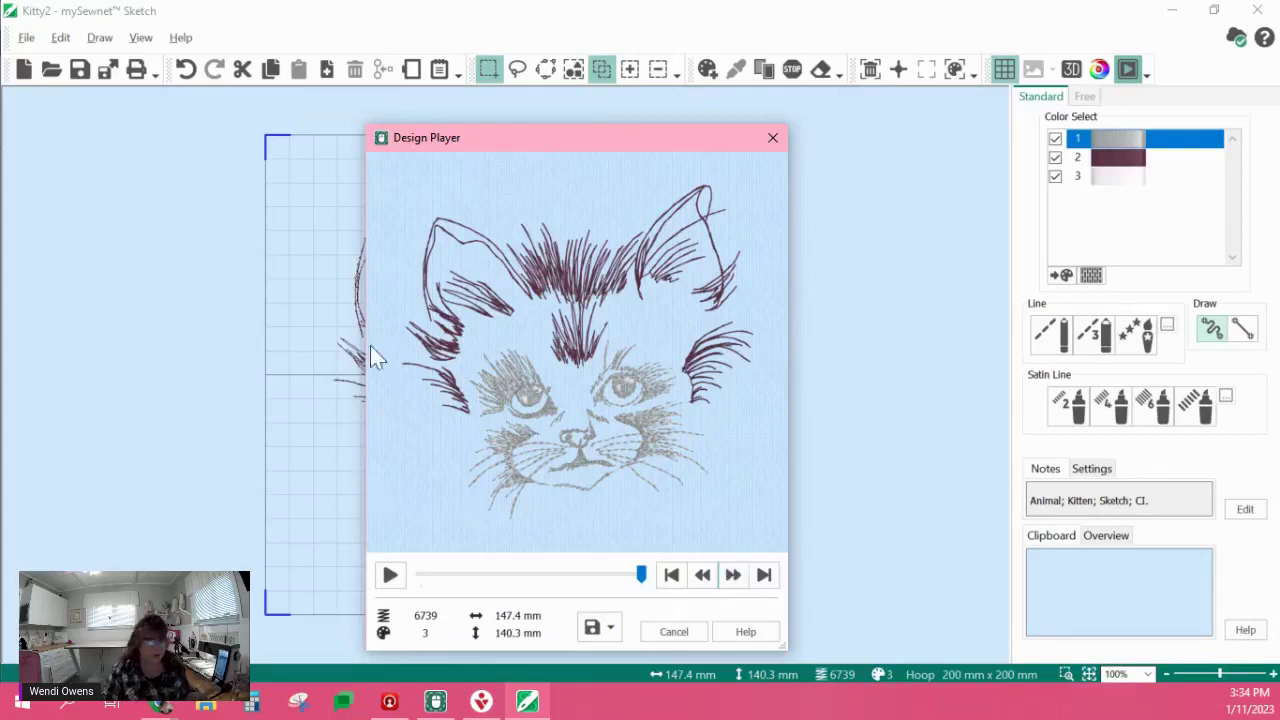
{"action": "left_click", "coordinate": [780, 142]}
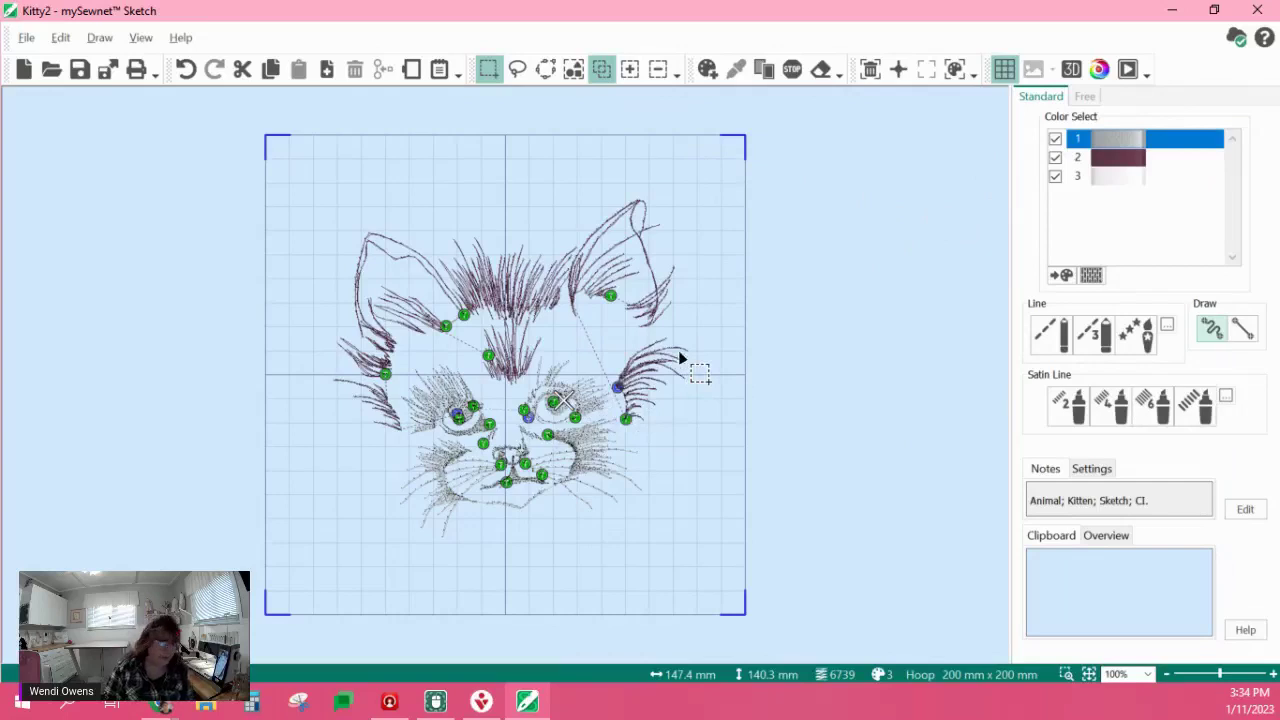
- Draw a free motion Horizontal ZigZag line curving around the outside of the right-hand ear, and turn on the 3D view
{"action": "left_click", "coordinate": [1090, 98]}
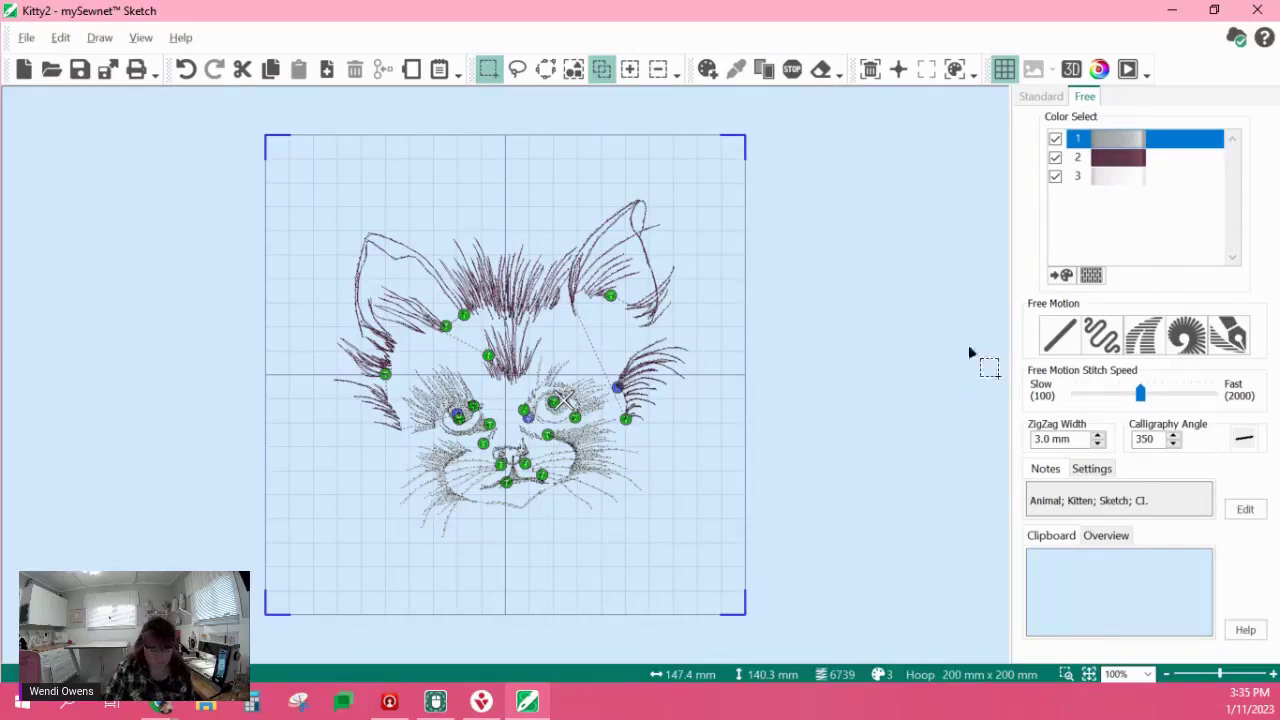
{"action": "left_click", "coordinate": [1062, 338]}
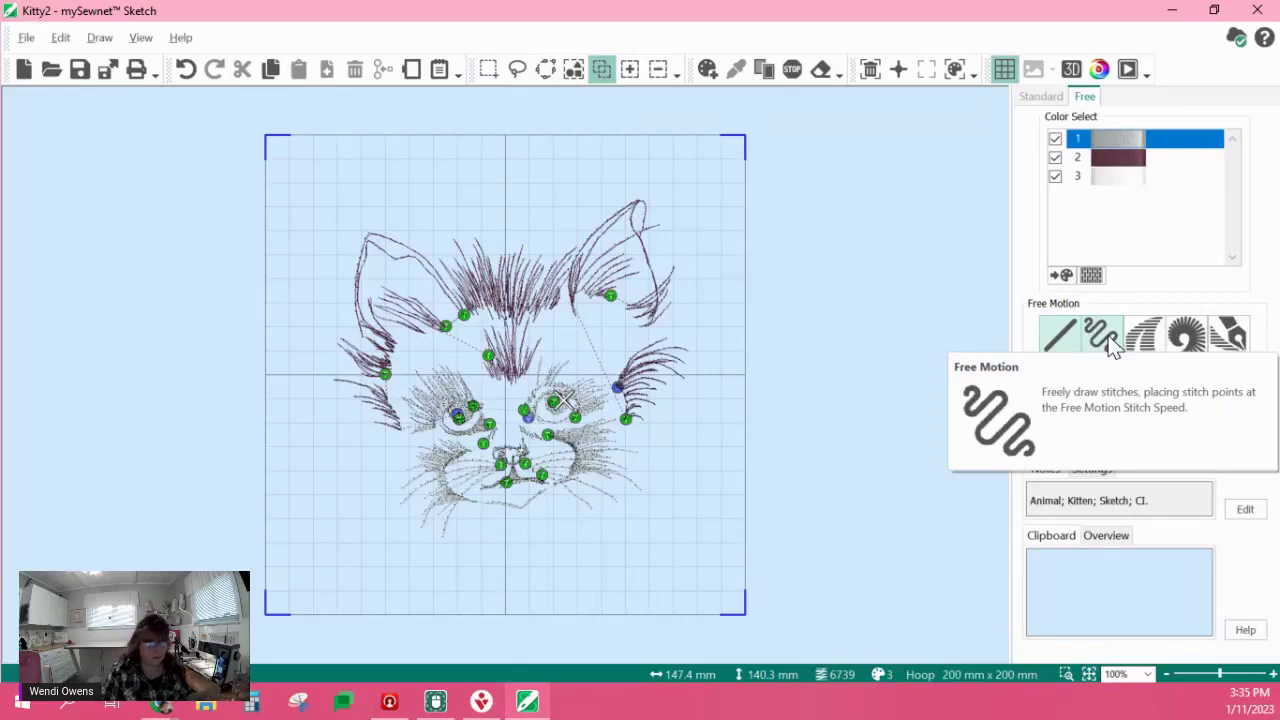
{"action": "left_click", "coordinate": [1106, 338]}
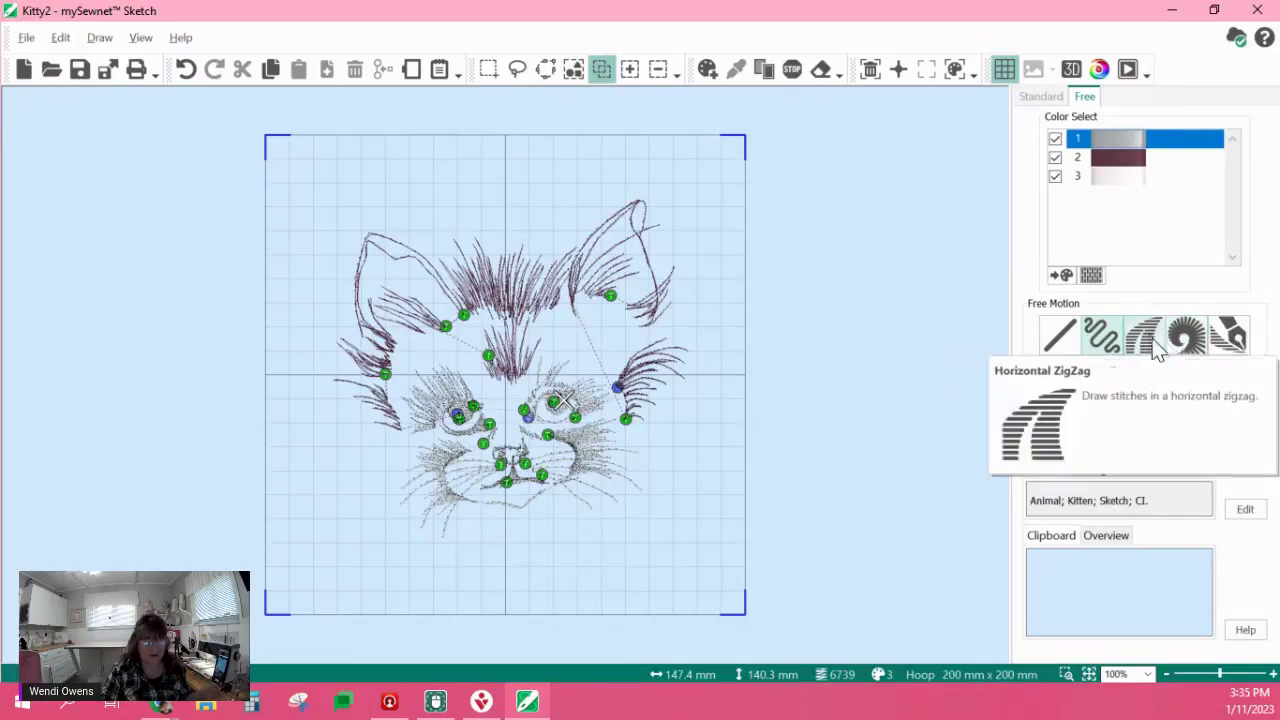
{"action": "left_click", "coordinate": [1146, 340]}
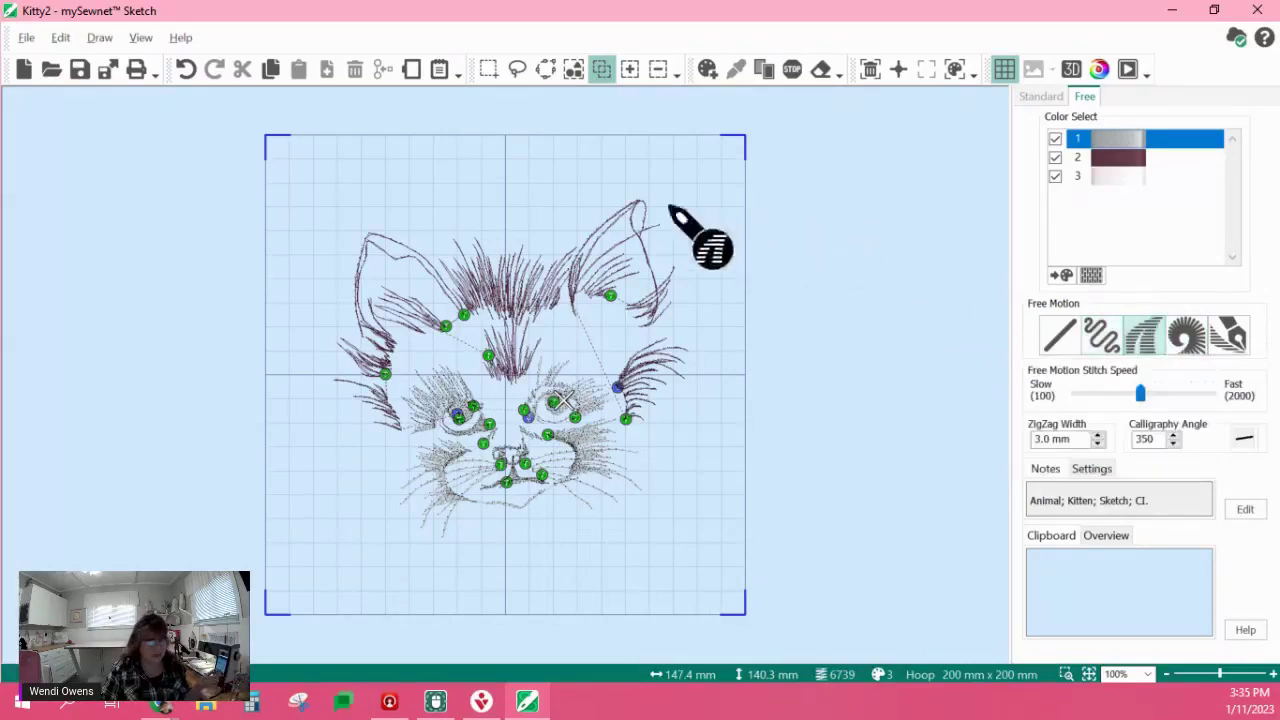
{"action": "mouse_move", "coordinate": [576, 162]}
{"action": "left_mouse_down"}
{"action": "mouse_move", "coordinate": [623, 171]}
{"action": "mouse_move", "coordinate": [614, 177]}
{"action": "mouse_move", "coordinate": [694, 166]}
{"action": "mouse_move", "coordinate": [716, 208]}
{"action": "mouse_move", "coordinate": [737, 366]}
{"action": "left_mouse_up"}
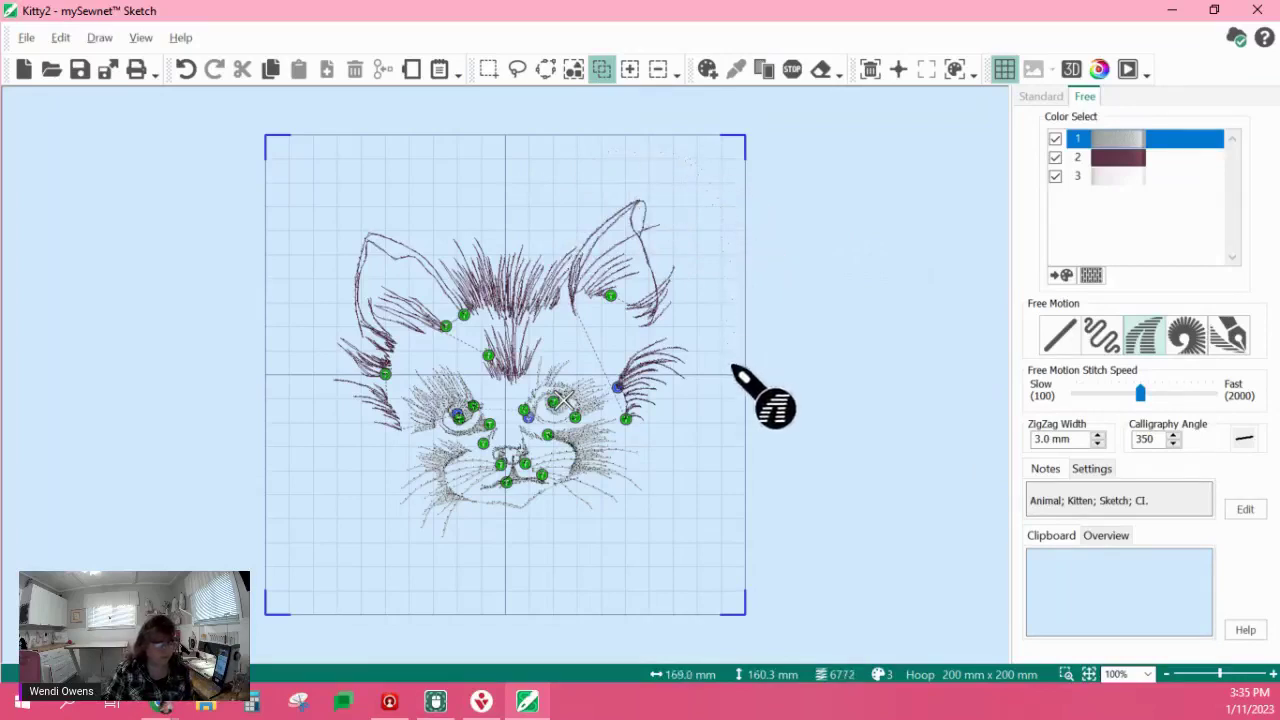
{"action": "left_click", "coordinate": [1074, 69]}
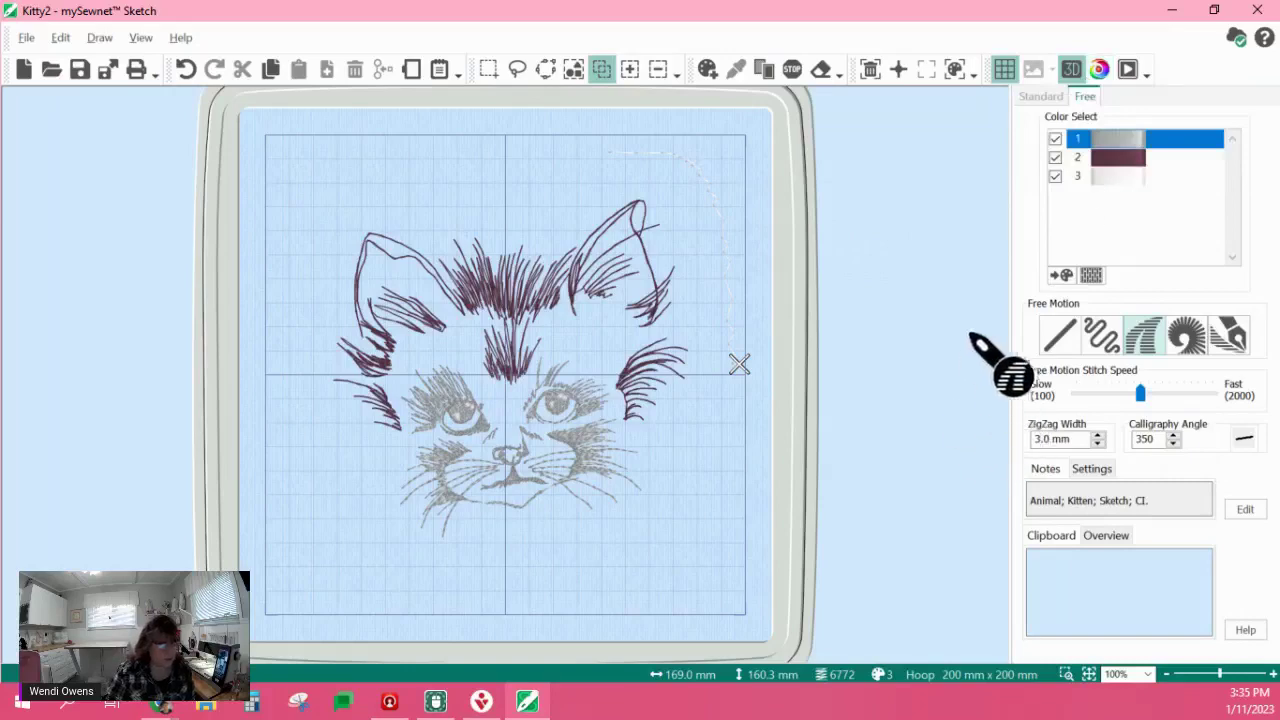
- Add Sulky Rayon 40 thread 1235 Deep Purple as the fourth color and make it the active color
{"action": "left_click", "coordinate": [707, 70]}
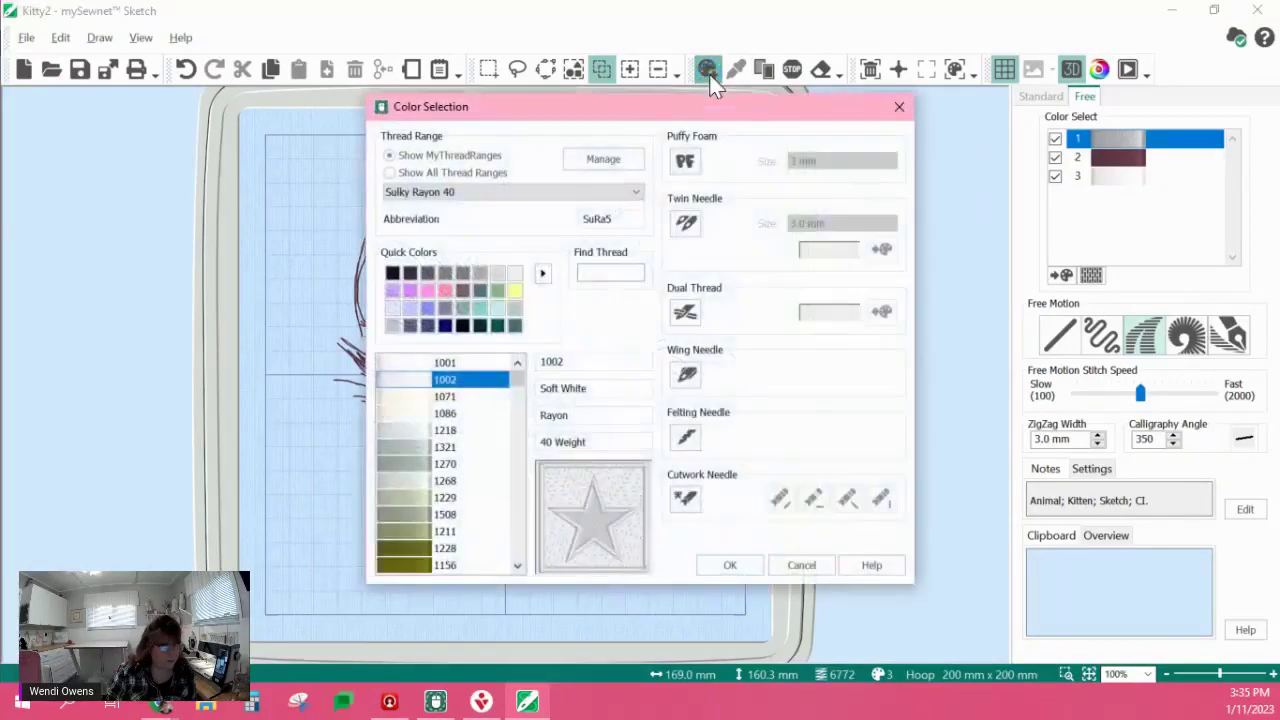
{"action": "left_click", "coordinate": [445, 326]}
{"action": "left_click", "coordinate": [722, 563]}
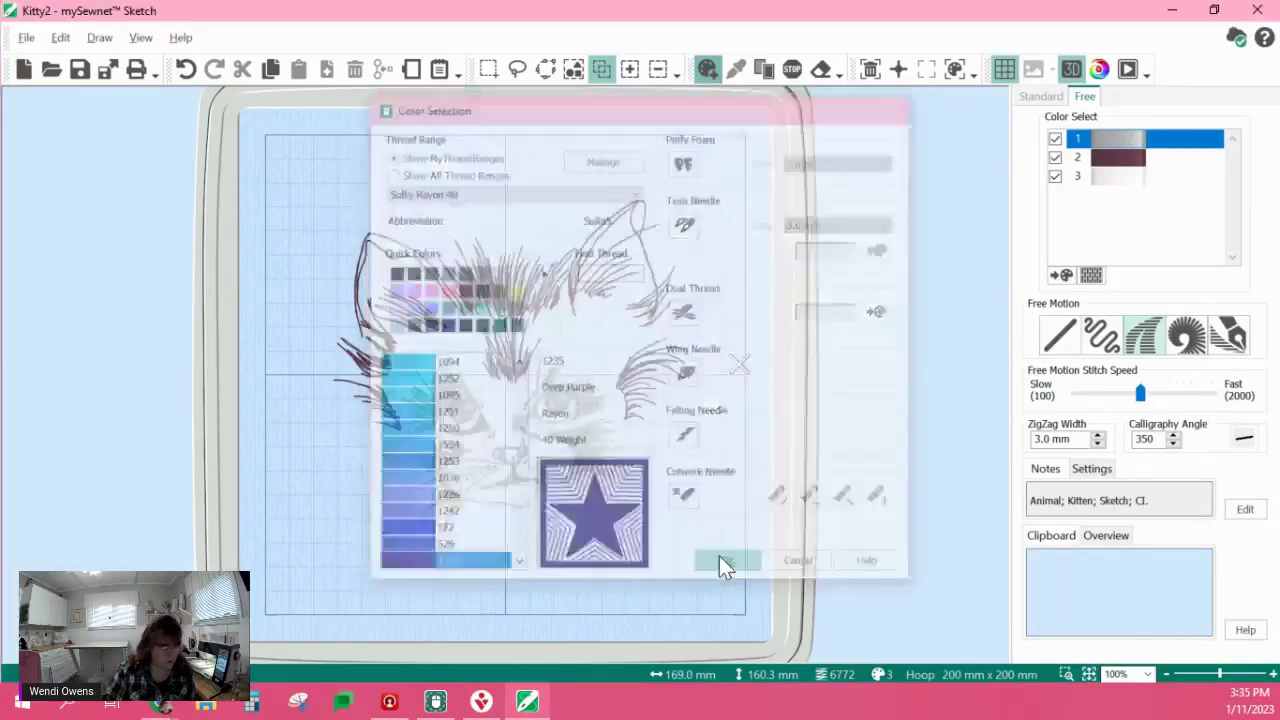
{"action": "left_click", "coordinate": [1130, 195]}
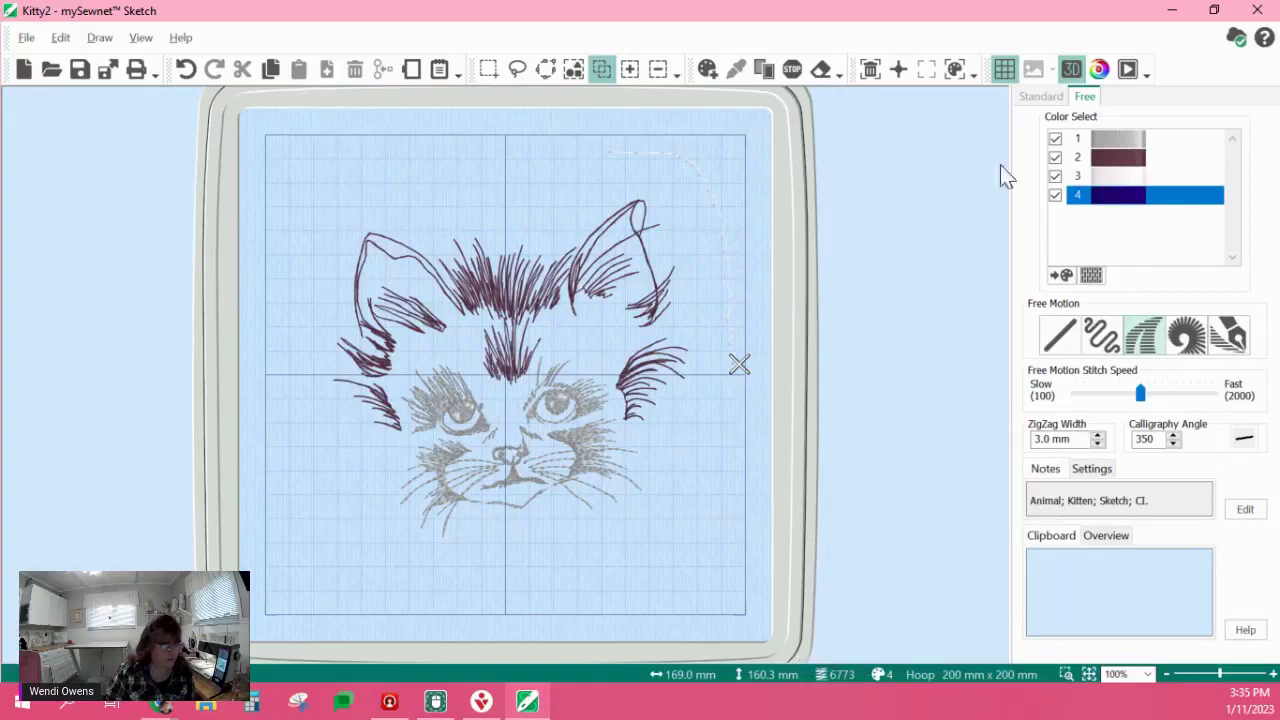
- Draw five Horizontal ZigZag lines at varied pointer speeds and one S-shaped Rotational ZigZag line beside the hoop in the fourth color
{"action": "mouse_move", "coordinate": [745, 137]}
{"action": "left_mouse_down"}
{"action": "mouse_move", "coordinate": [820, 180]}
{"action": "mouse_move", "coordinate": [821, 296]}
{"action": "left_mouse_up"}
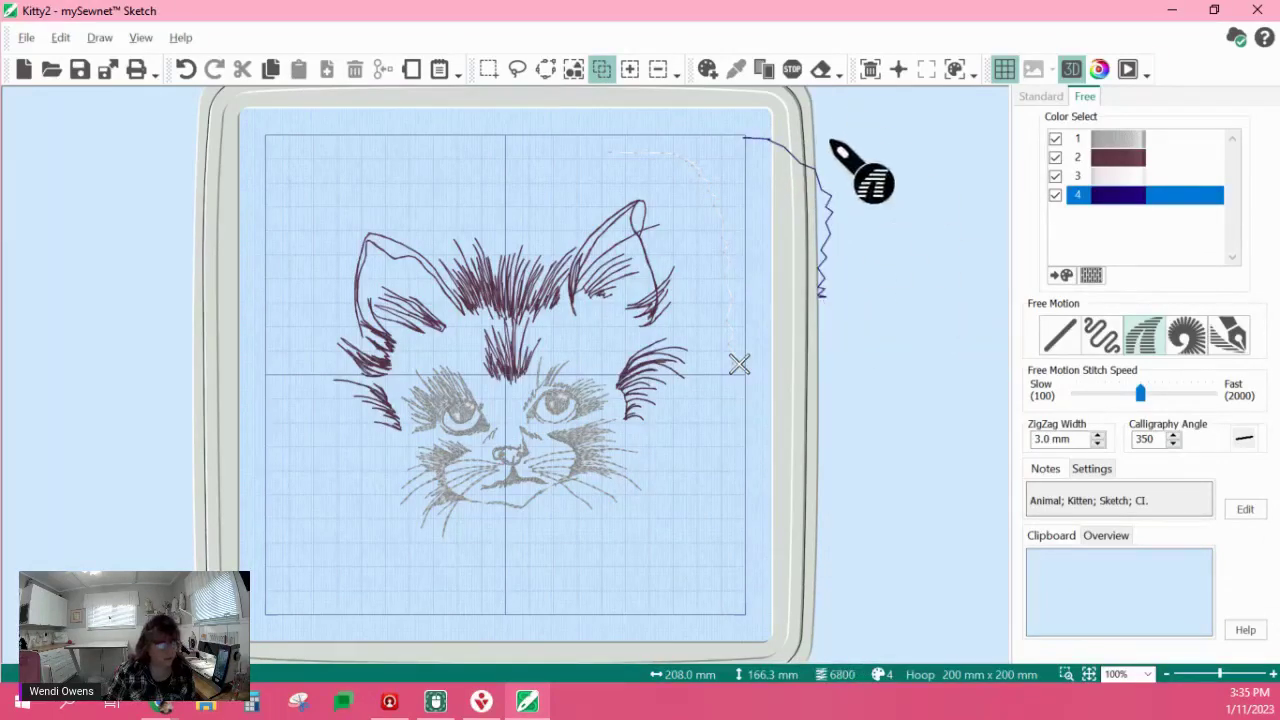
{"action": "mouse_move", "coordinate": [830, 143]}
{"action": "left_mouse_down"}
{"action": "mouse_move", "coordinate": [827, 128]}
{"action": "mouse_move", "coordinate": [866, 216]}
{"action": "left_mouse_up"}
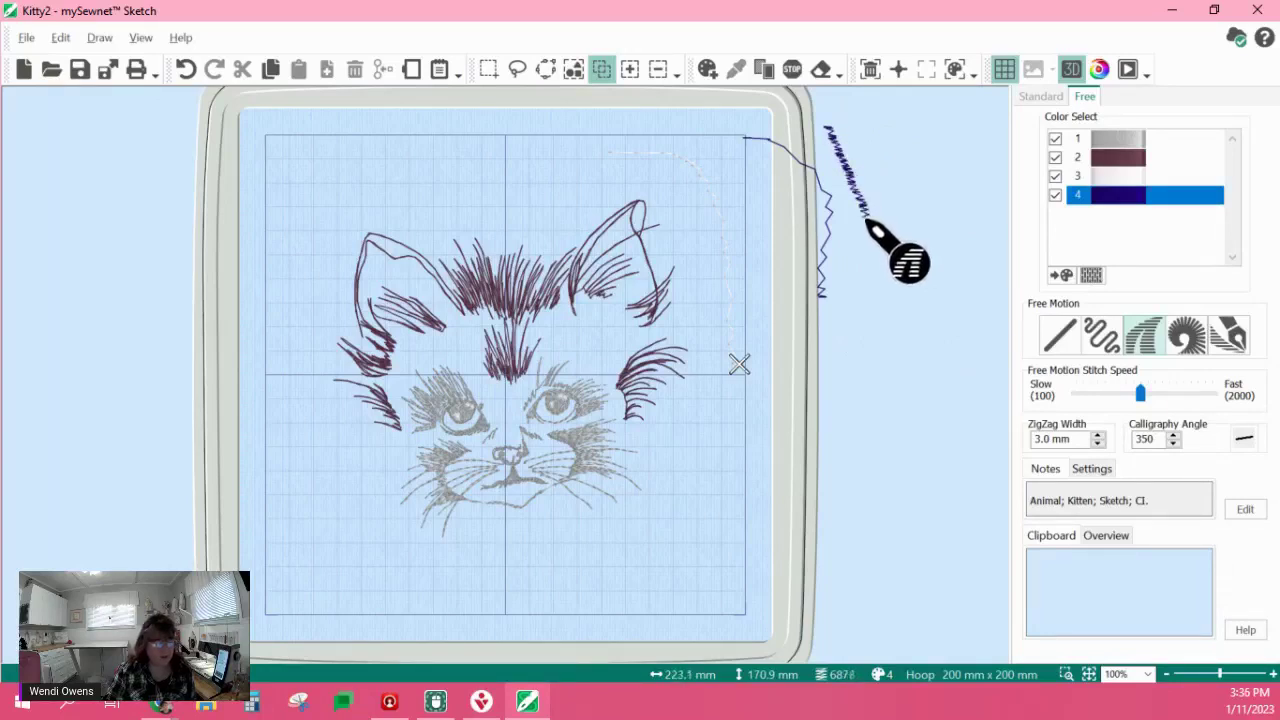
{"action": "left_click_drag", "start_coordinate": [864, 120], "coordinate": [924, 272]}
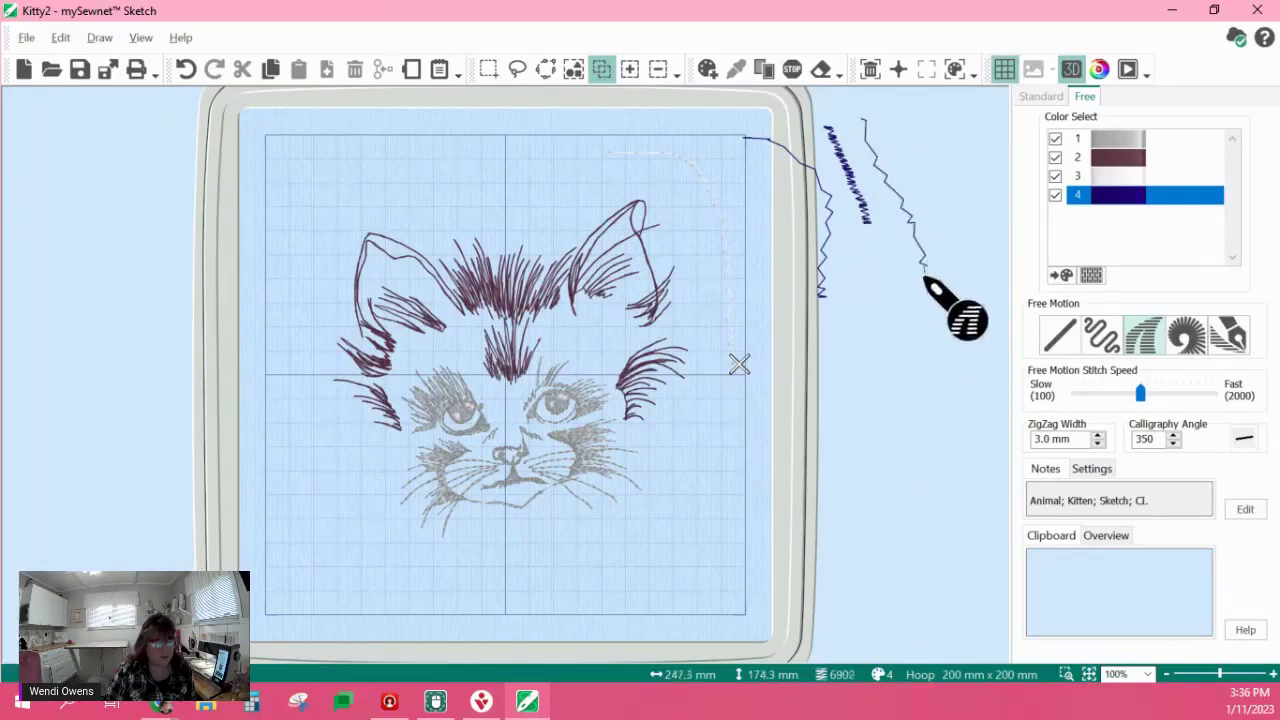
{"action": "left_click_drag", "start_coordinate": [890, 116], "coordinate": [938, 262]}
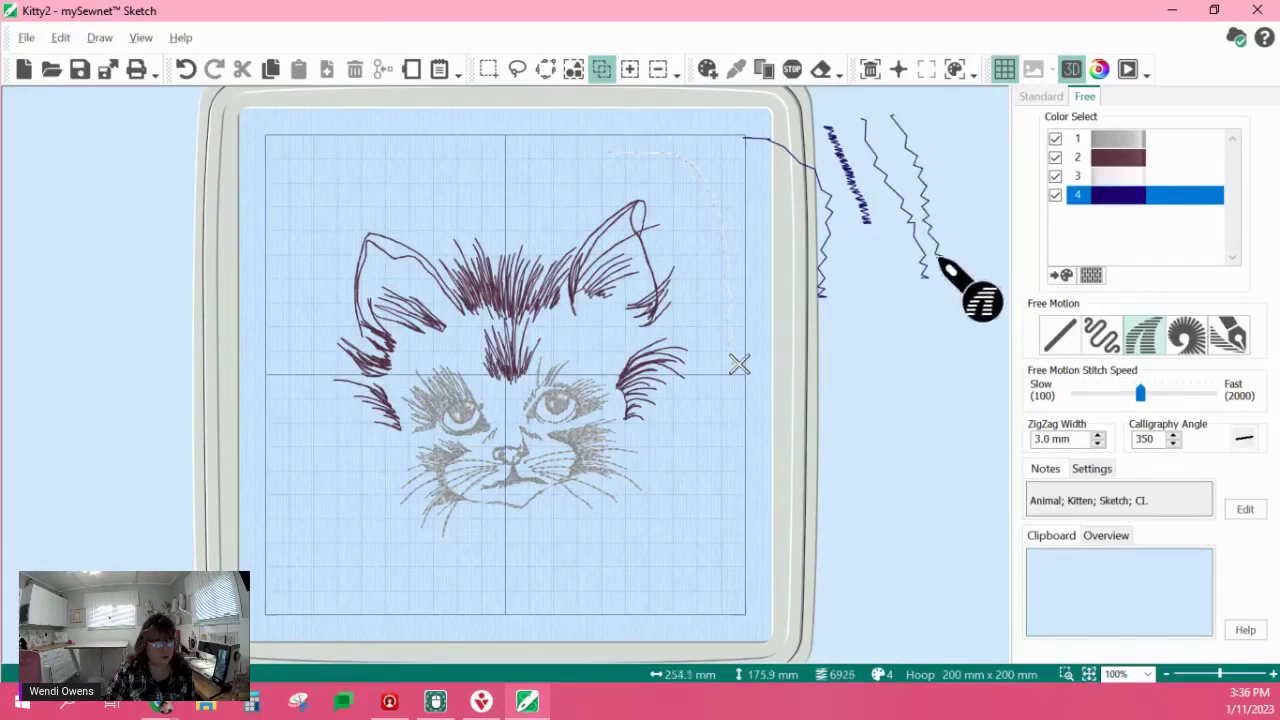
{"action": "left_click_drag", "start_coordinate": [860, 230], "coordinate": [872, 316]}
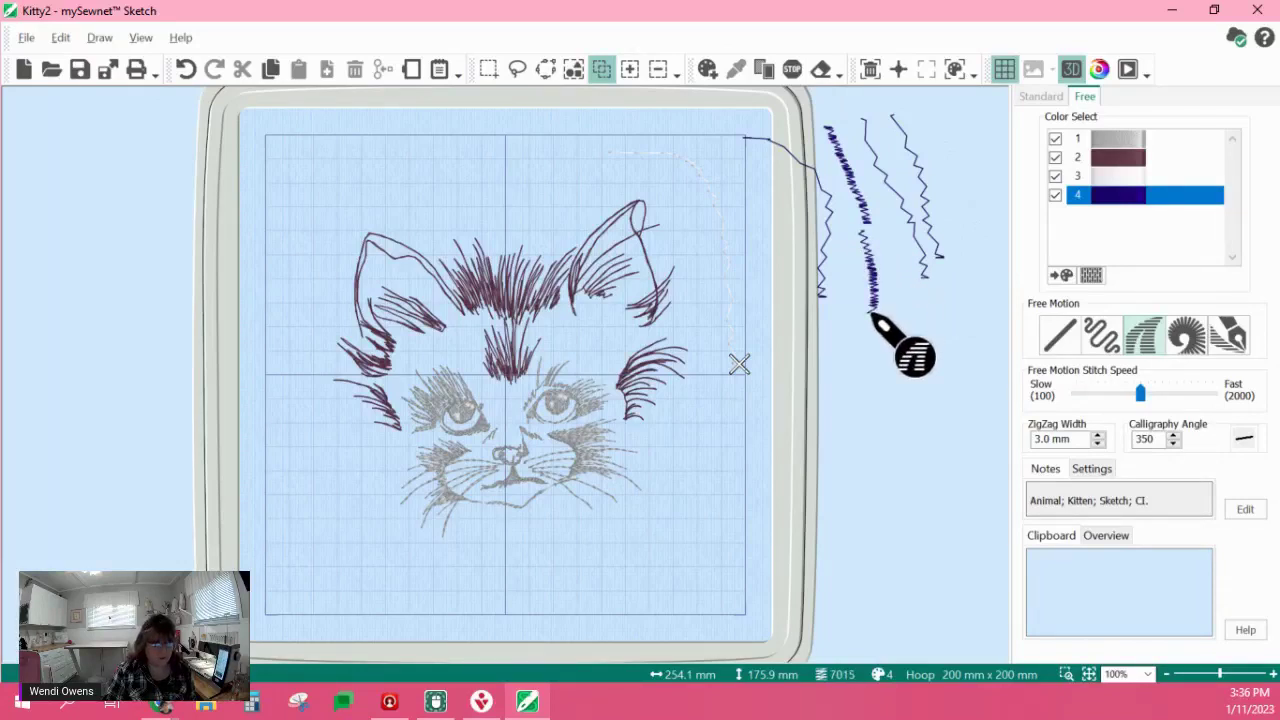
{"action": "left_click", "coordinate": [1188, 340]}
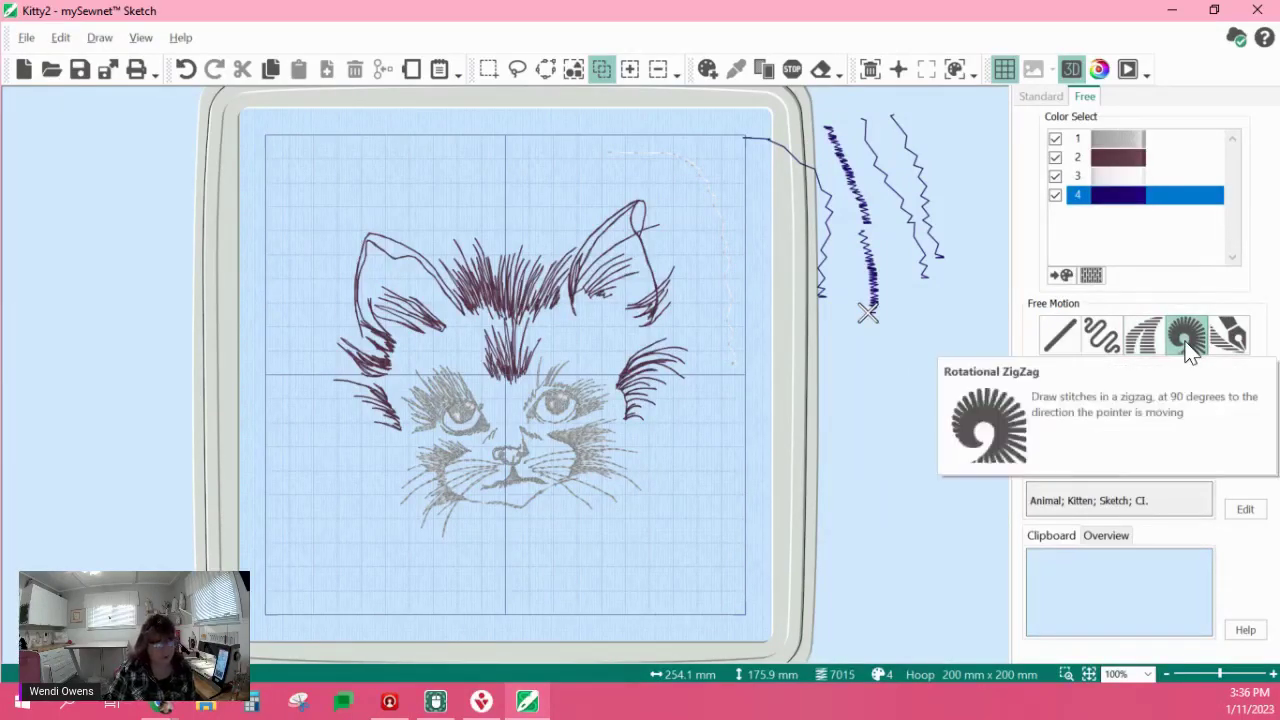
{"action": "mouse_move", "coordinate": [853, 343]}
{"action": "left_mouse_down"}
{"action": "mouse_move", "coordinate": [877, 395]}
{"action": "mouse_move", "coordinate": [862, 467]}
{"action": "mouse_move", "coordinate": [878, 492]}
{"action": "left_mouse_up"}
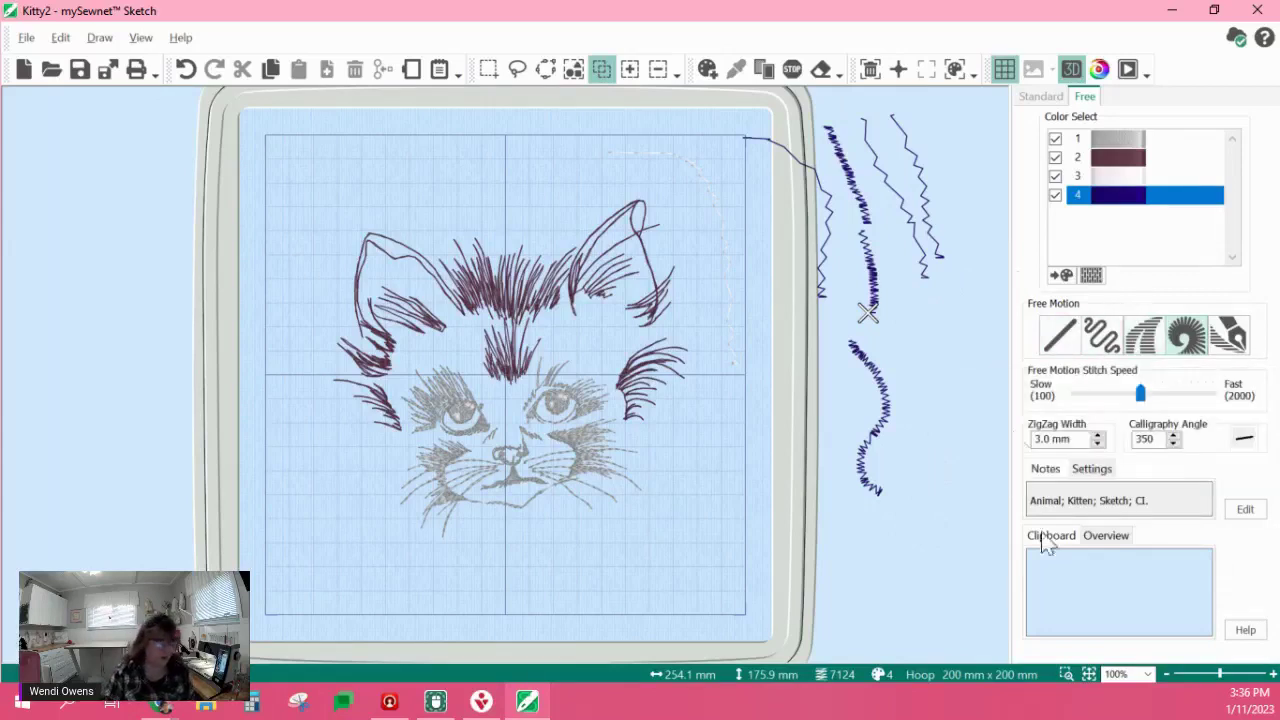
- Draw a curved Horizontal ZigZag line and a matching Rotational ZigZag line side by side above the left-hand ear, each about 35 to 40 mm tall
{"action": "left_click", "coordinate": [1066, 674]}
{"action": "left_click_drag", "start_coordinate": [792, 192], "coordinate": [951, 540]}
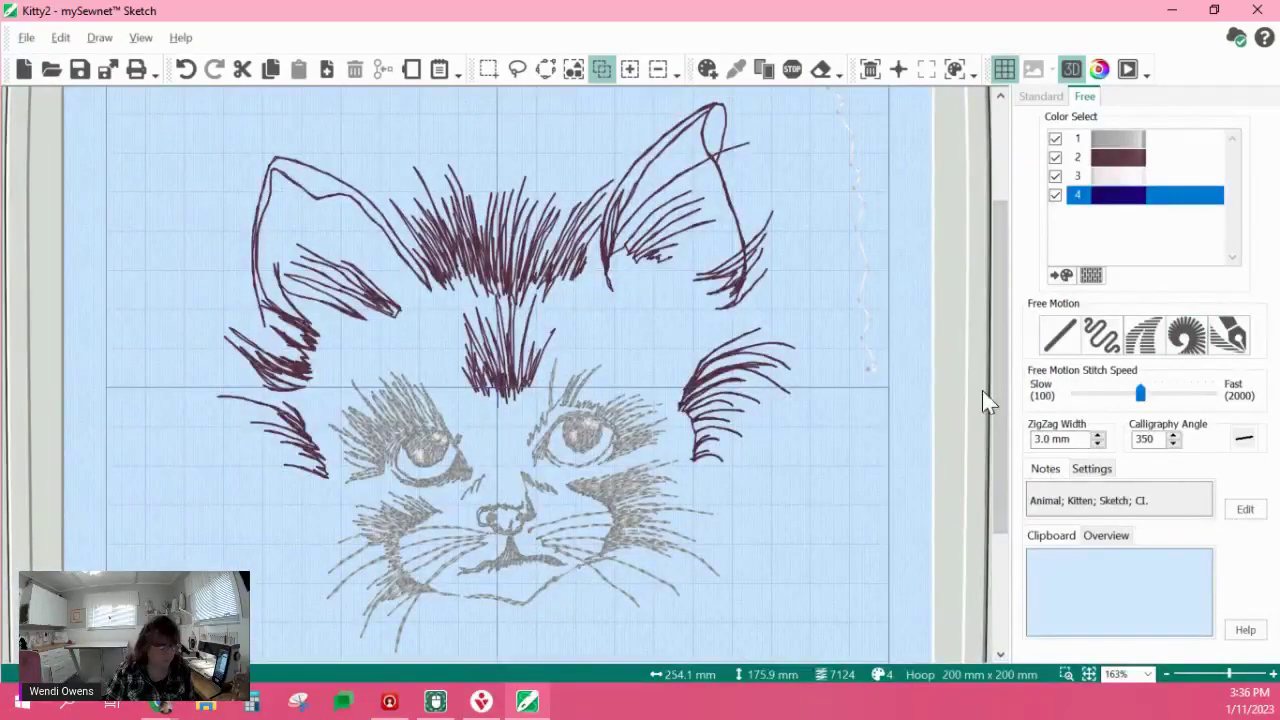
{"action": "scroll", "coordinate": [1003, 400], "scroll_direction": "down", "scroll_amount": 1}
{"action": "left_click_drag", "start_coordinate": [1003, 400], "coordinate": [990, 518]}
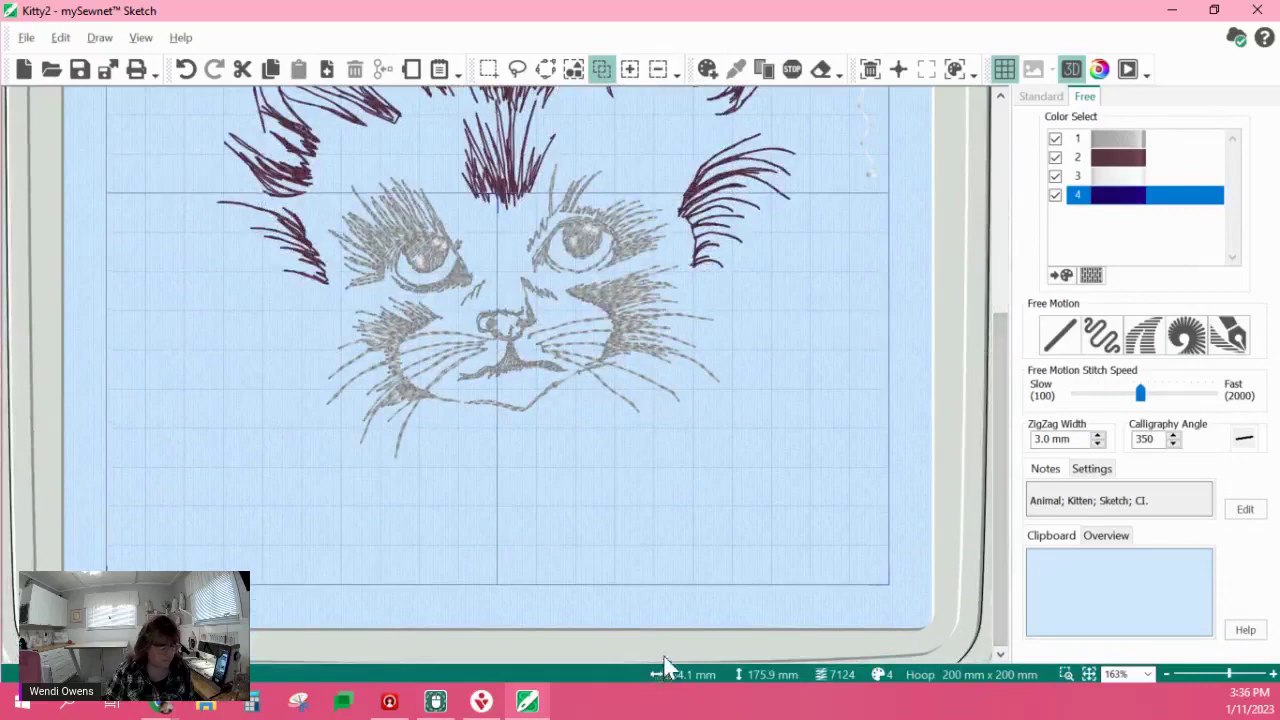
{"action": "left_click_drag", "start_coordinate": [1003, 391], "coordinate": [984, 233]}
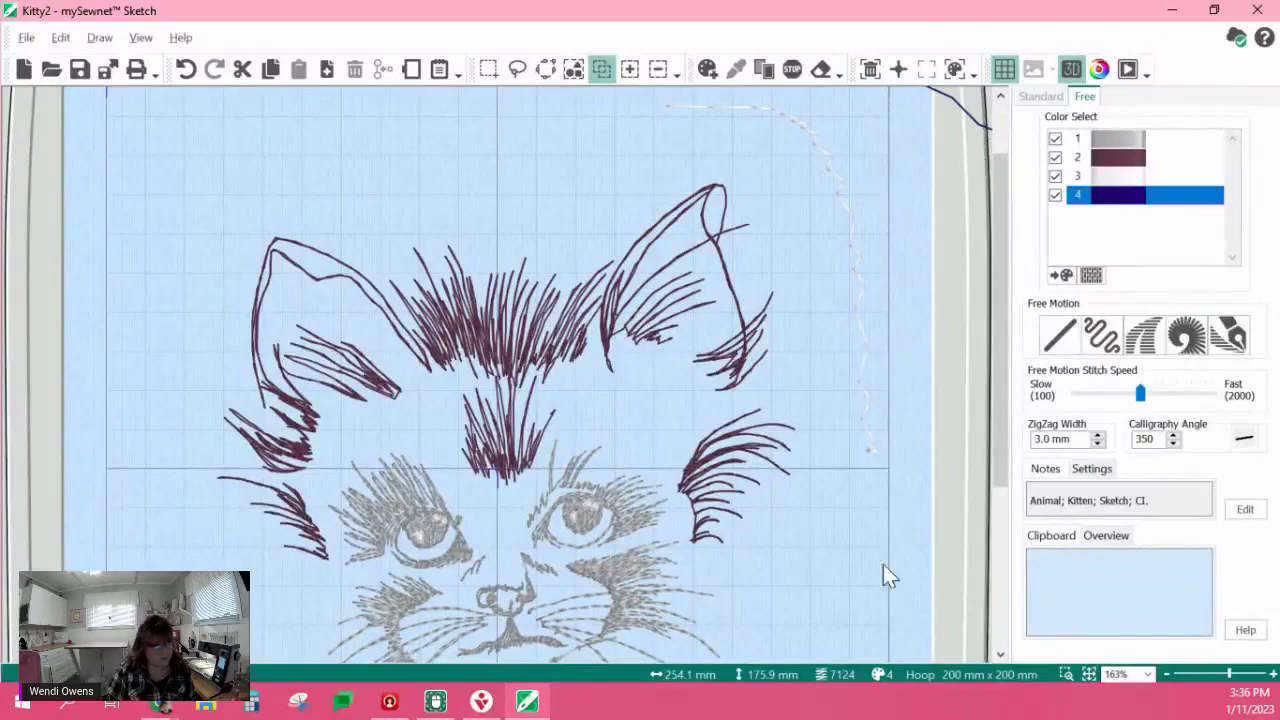
{"action": "left_click", "coordinate": [1089, 674]}
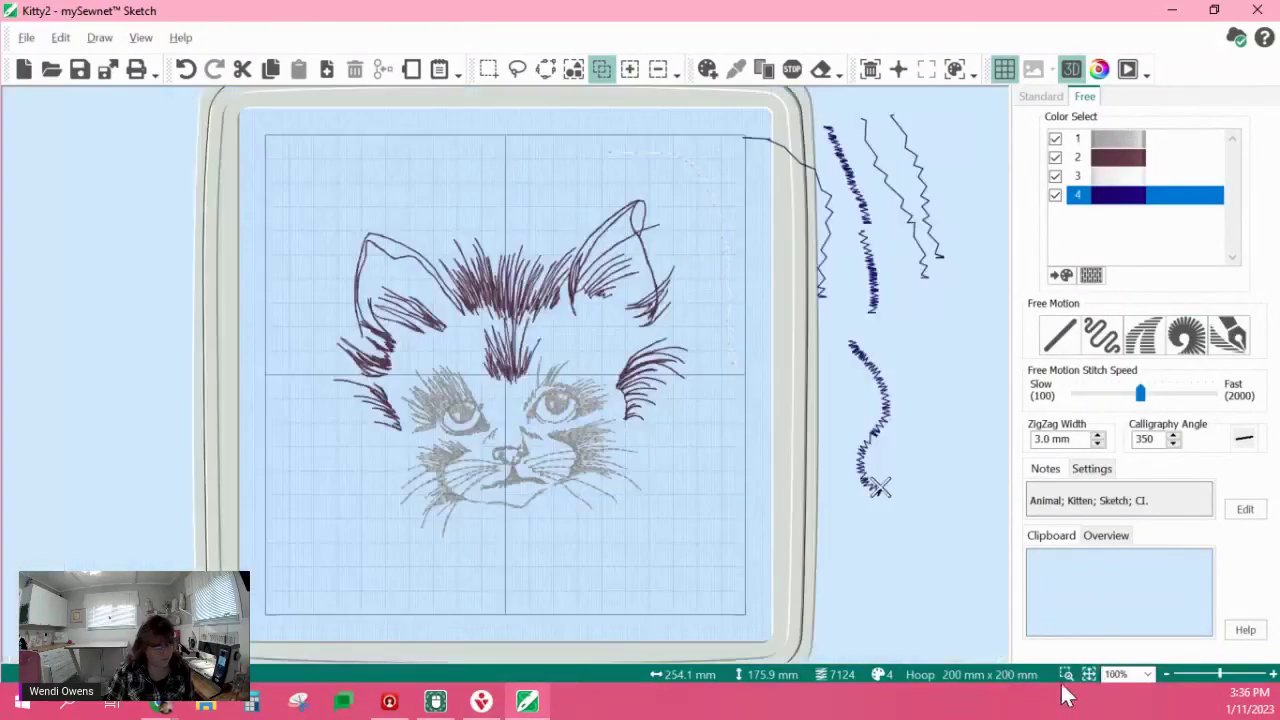
{"action": "scroll", "coordinate": [904, 515], "scroll_direction": "up", "scroll_amount": 1}
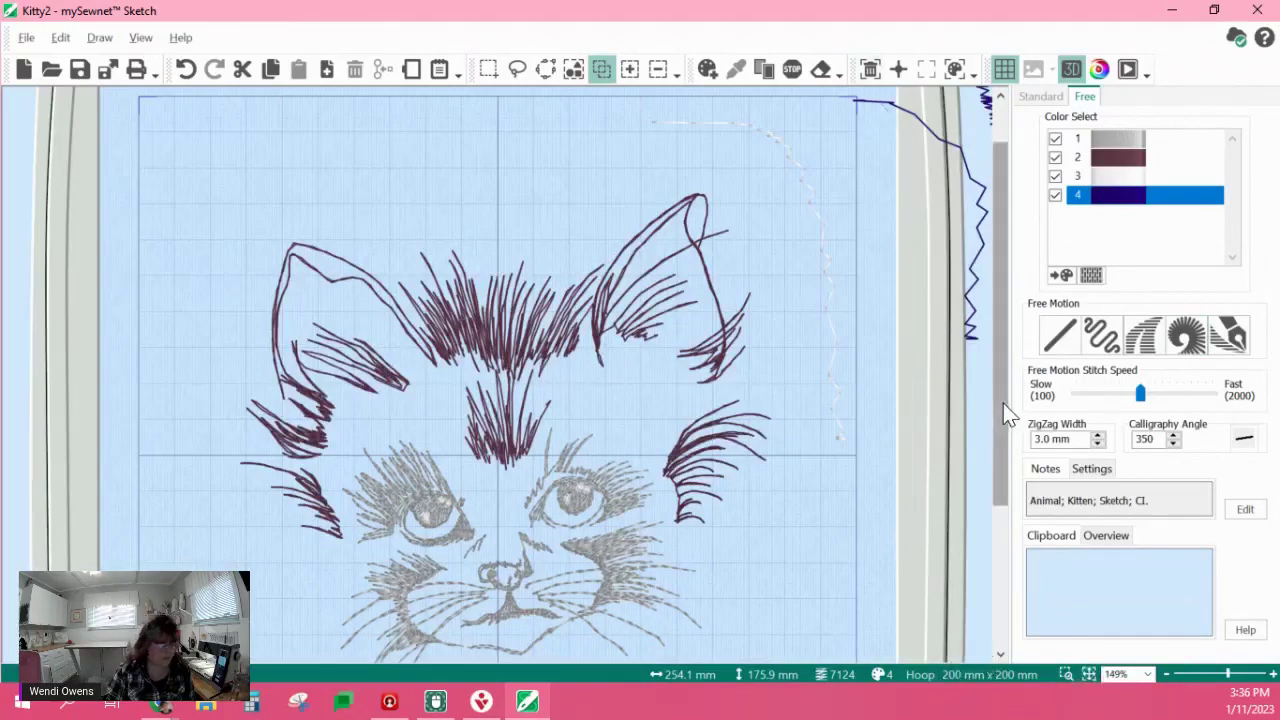
{"action": "left_click", "coordinate": [1143, 335]}
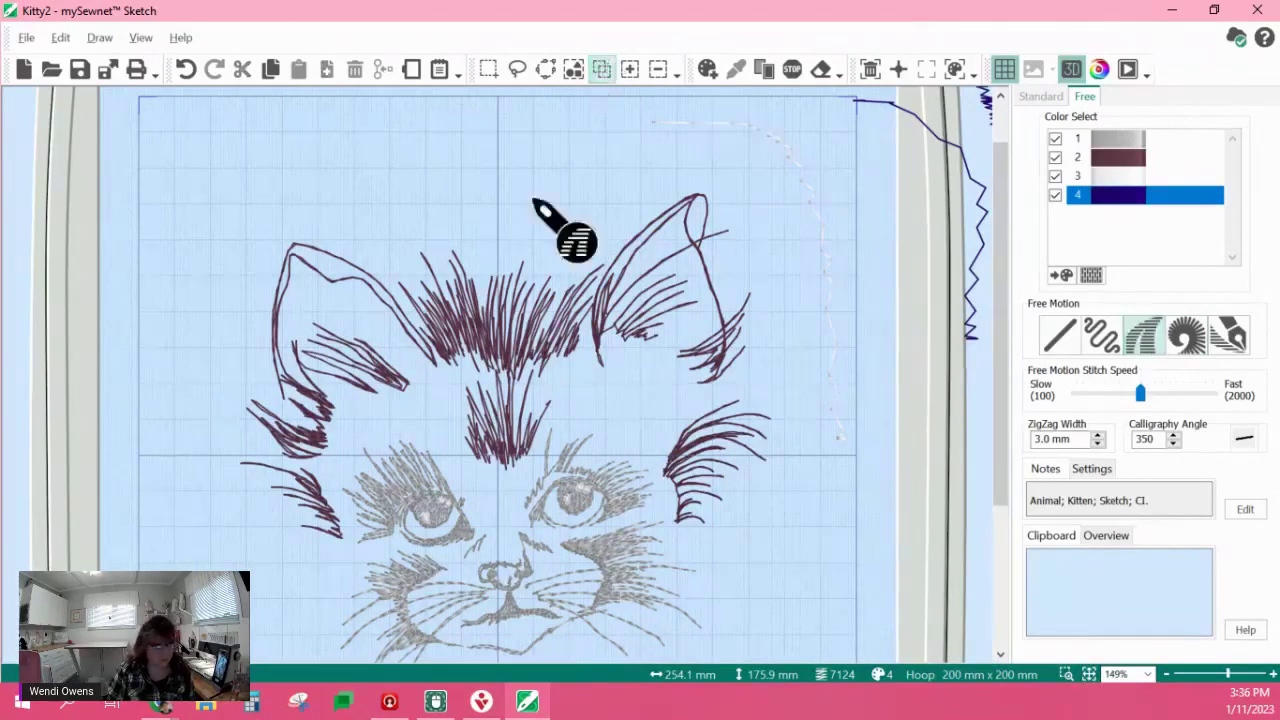
{"action": "mouse_move", "coordinate": [274, 122]}
{"action": "left_mouse_down"}
{"action": "mouse_move", "coordinate": [307, 186]}
{"action": "mouse_move", "coordinate": [294, 233]}
{"action": "left_mouse_up"}
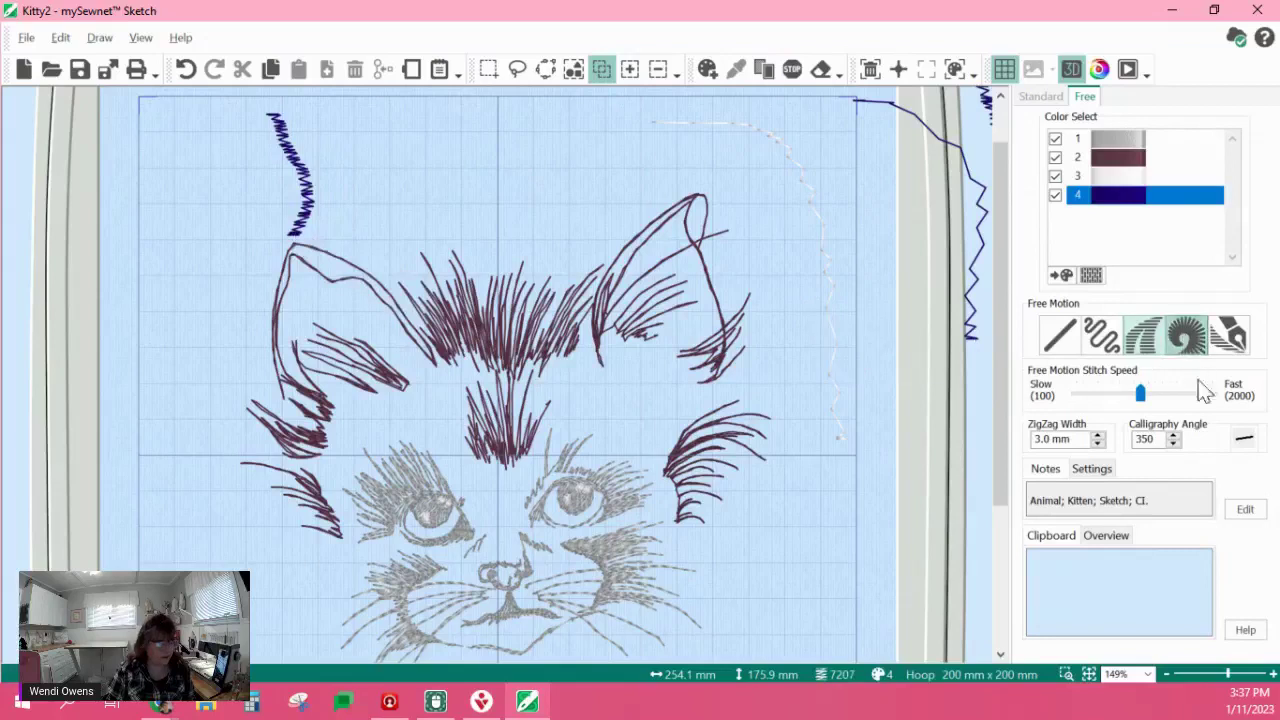
{"action": "mouse_move", "coordinate": [314, 112]}
{"action": "left_mouse_down"}
{"action": "mouse_move", "coordinate": [346, 185]}
{"action": "mouse_move", "coordinate": [322, 246]}
{"action": "left_mouse_up"}
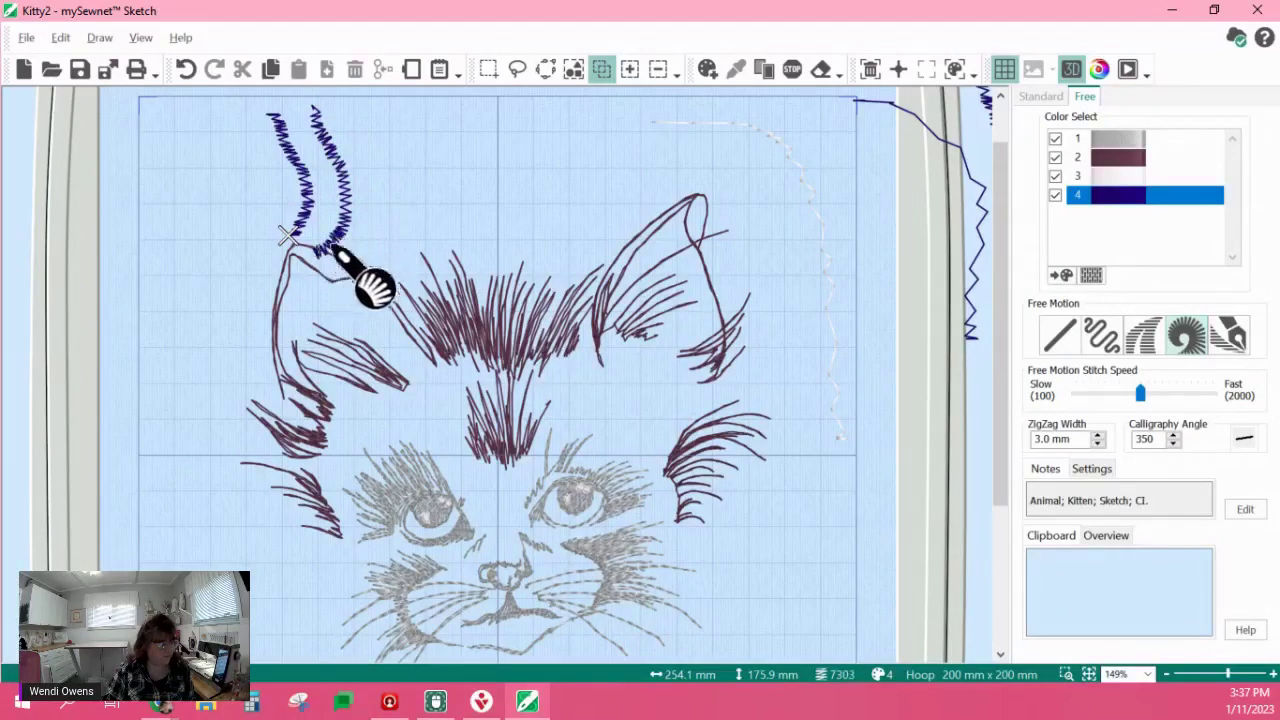
- Compare the two zigzag lines above the left-hand ear up close, and raise the Free Motion Stitch Speed to the fast end (2000)
{"action": "left_click", "coordinate": [1066, 674]}
{"action": "left_click", "coordinate": [366, 271]}
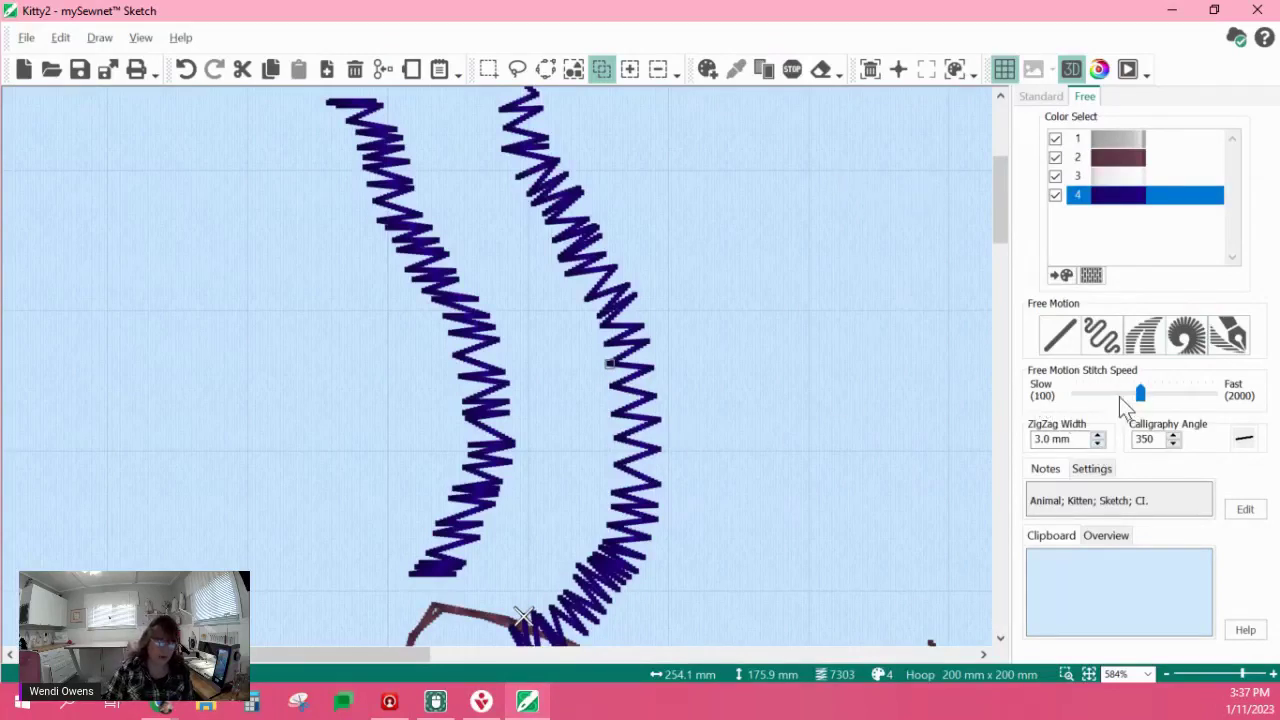
{"action": "left_click_drag", "start_coordinate": [1135, 399], "coordinate": [1188, 395]}
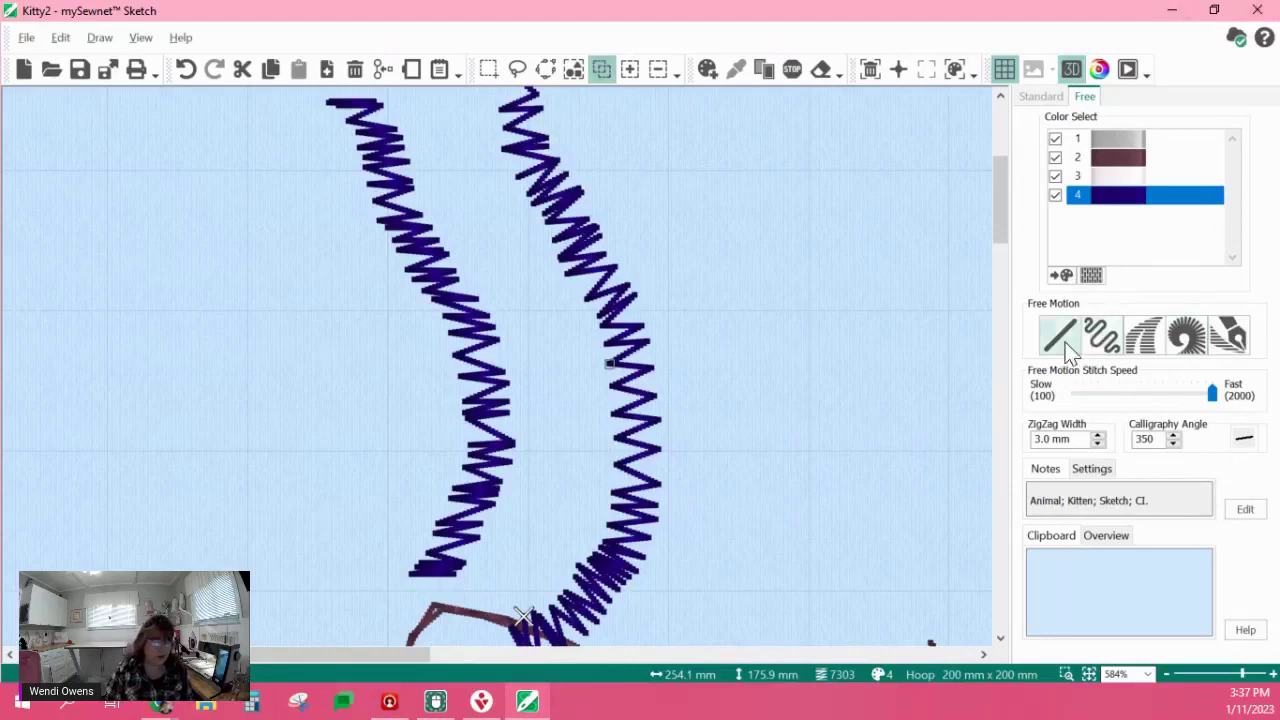
- Draw two Horizontal ZigZag lines at the fast stitch speed beside the existing zigzags above the left-hand ear, moving slowly and then faster
{"action": "left_click", "coordinate": [1143, 340]}
{"action": "left_click", "coordinate": [693, 118]}
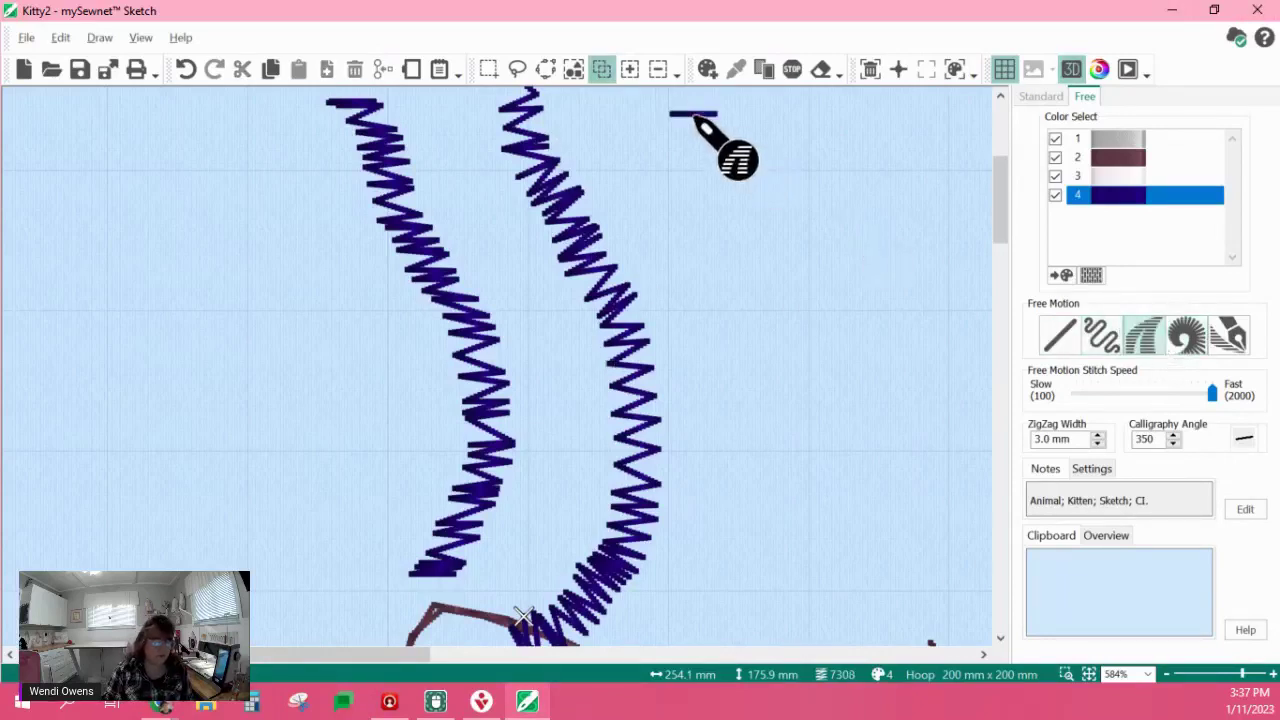
{"action": "mouse_move", "coordinate": [697, 124]}
{"action": "left_mouse_down"}
{"action": "mouse_move", "coordinate": [717, 182]}
{"action": "mouse_move", "coordinate": [694, 245]}
{"action": "mouse_move", "coordinate": [772, 338]}
{"action": "left_mouse_up"}
{"action": "mouse_move", "coordinate": [764, 116]}
{"action": "left_mouse_down"}
{"action": "mouse_move", "coordinate": [832, 247]}
{"action": "mouse_move", "coordinate": [854, 320]}
{"action": "mouse_move", "coordinate": [849, 376]}
{"action": "mouse_move", "coordinate": [866, 372]}
{"action": "left_mouse_up"}
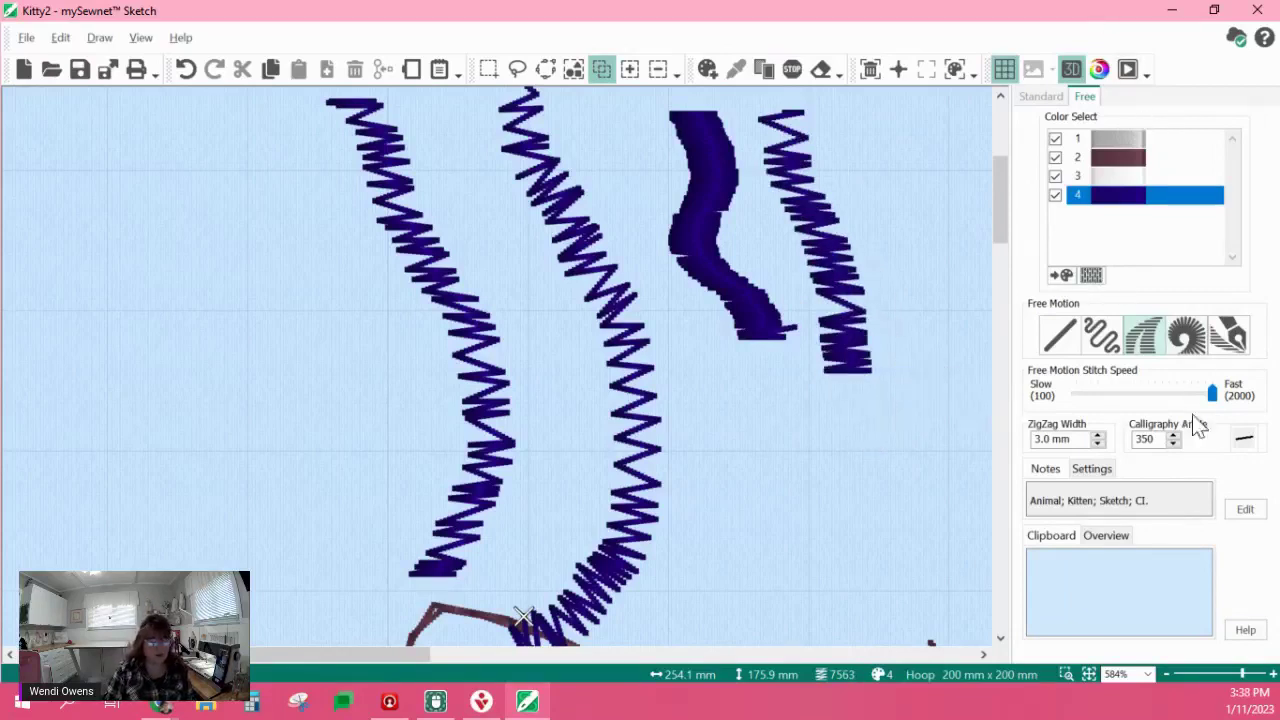
- Lower the Free Motion Stitch Speed to about the middle of its range and write a letter "w" with the Calligraphy Line beside the zigzags
{"action": "left_click_drag", "start_coordinate": [1214, 394], "coordinate": [1137, 399]}
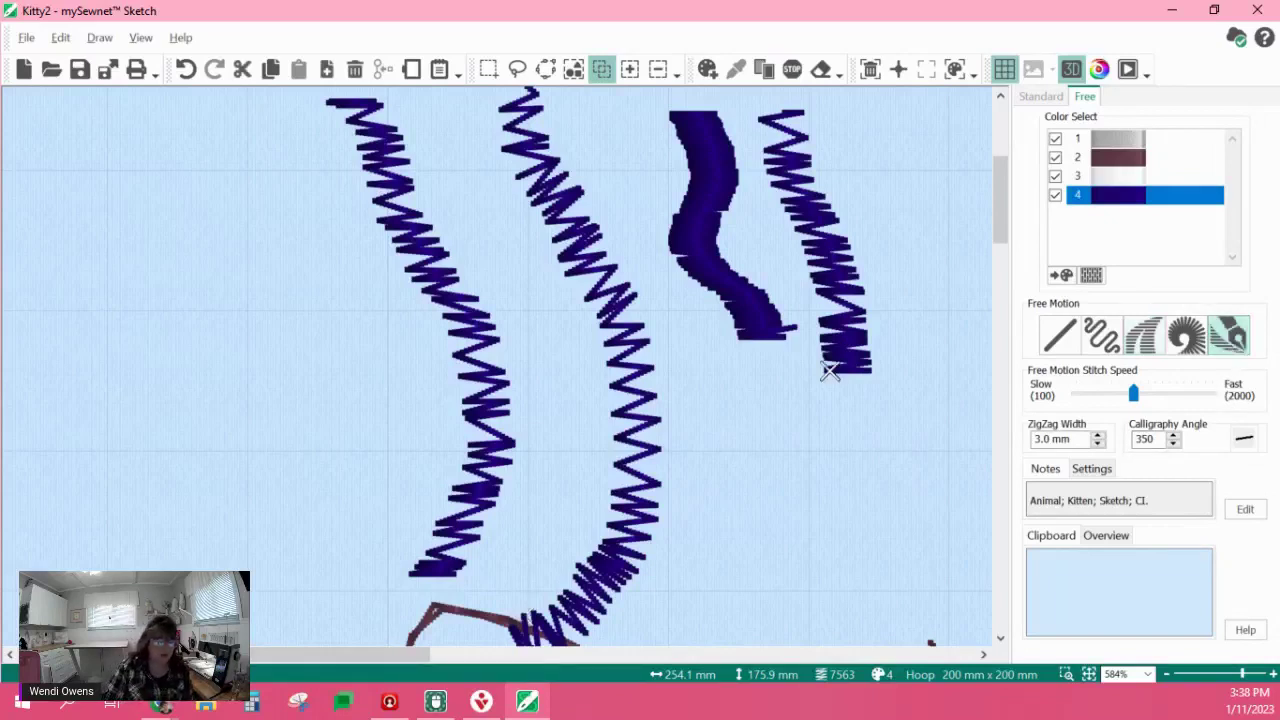
{"action": "left_click", "coordinate": [1232, 338]}
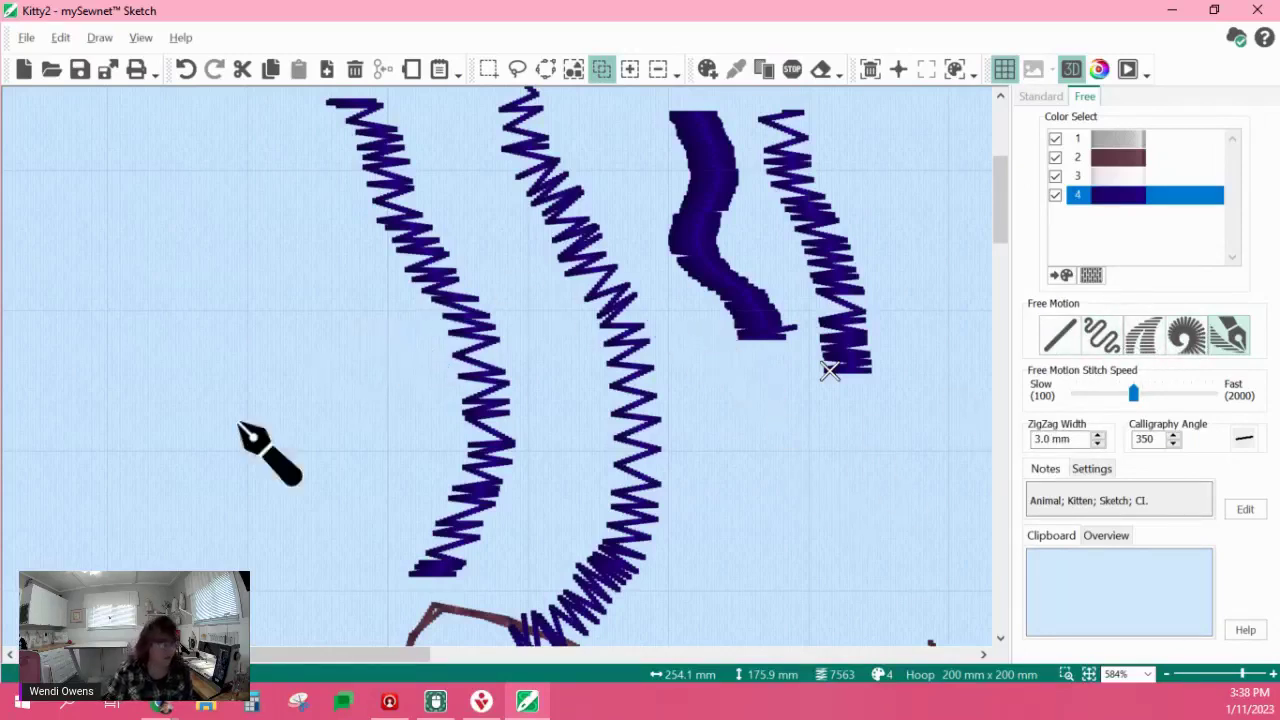
{"action": "mouse_move", "coordinate": [150, 228]}
{"action": "left_mouse_down"}
{"action": "mouse_move", "coordinate": [156, 413]}
{"action": "mouse_move", "coordinate": [234, 291]}
{"action": "mouse_move", "coordinate": [233, 347]}
{"action": "mouse_move", "coordinate": [288, 401]}
{"action": "mouse_move", "coordinate": [255, 348]}
{"action": "mouse_move", "coordinate": [291, 405]}
{"action": "mouse_move", "coordinate": [305, 390]}
{"action": "mouse_move", "coordinate": [296, 208]}
{"action": "mouse_move", "coordinate": [303, 378]}
{"action": "mouse_move", "coordinate": [338, 352]}
{"action": "left_mouse_up"}
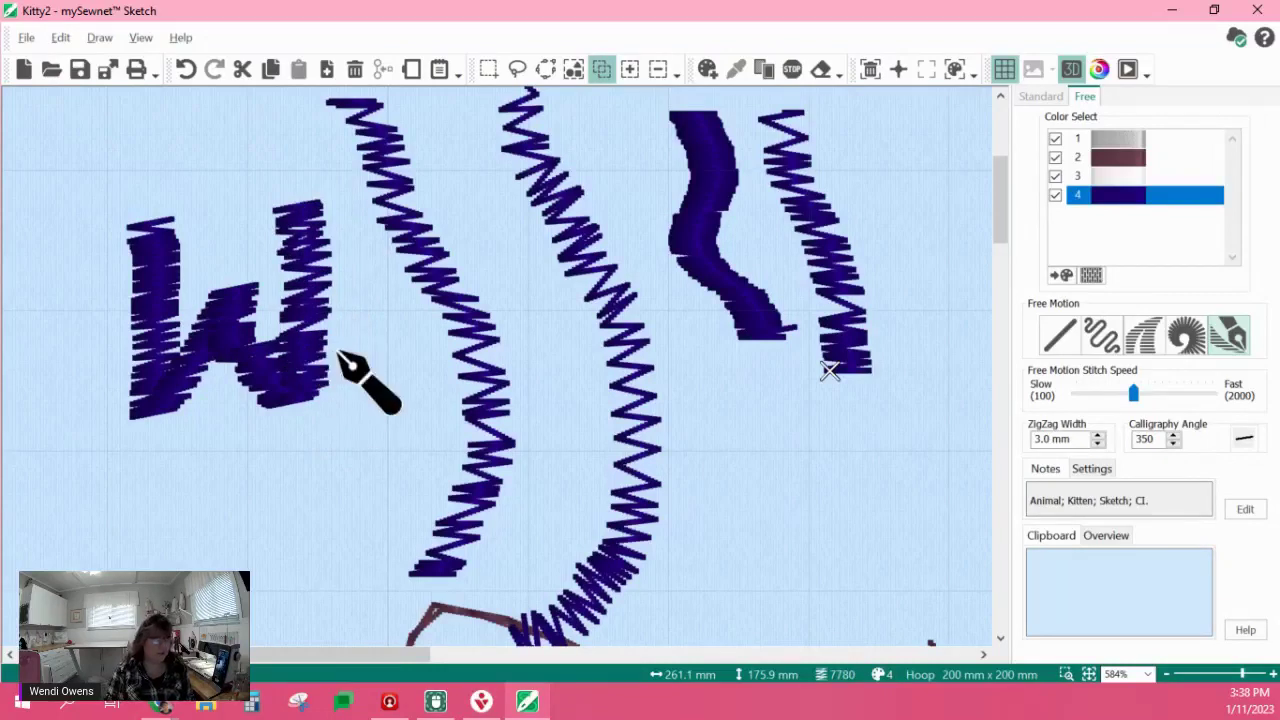
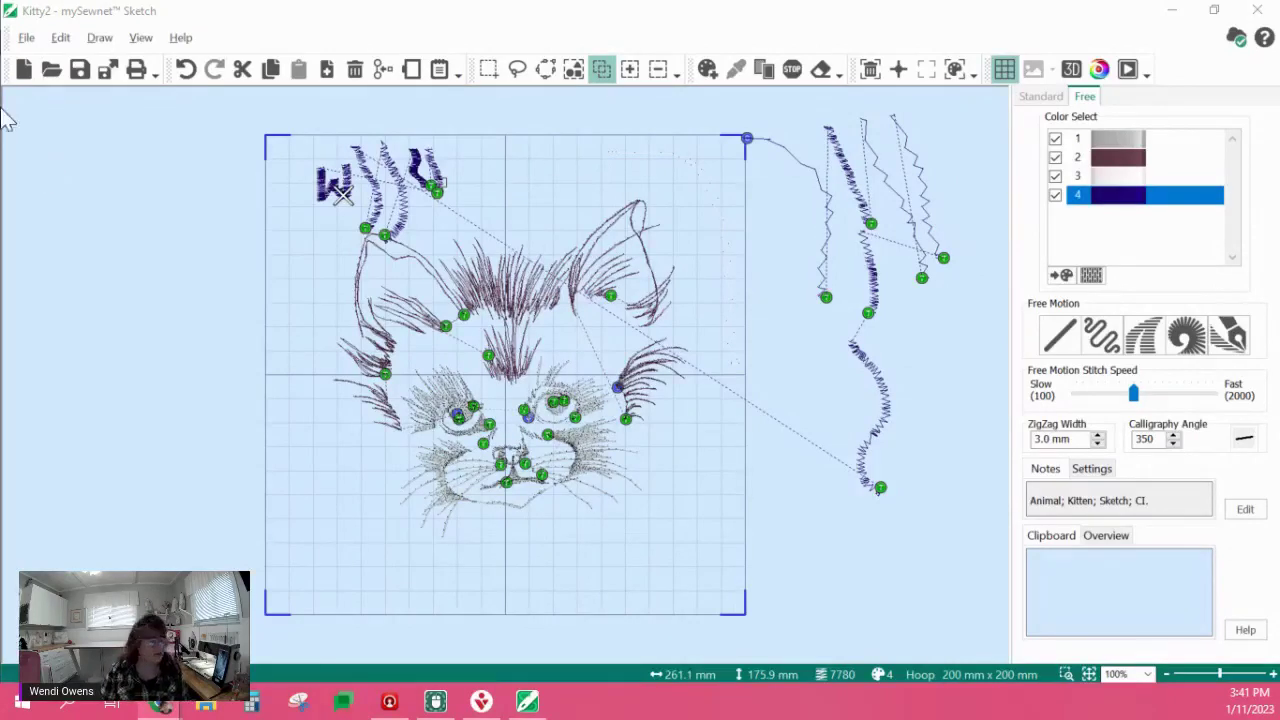
- Start a new embroidery from a picture without saving the changes to Kitty2, keeping the 200 mm x 200 mm Universal Square Hoop 3
{"action": "left_click", "coordinate": [27, 38]}
{"action": "left_click", "coordinate": [48, 58]}
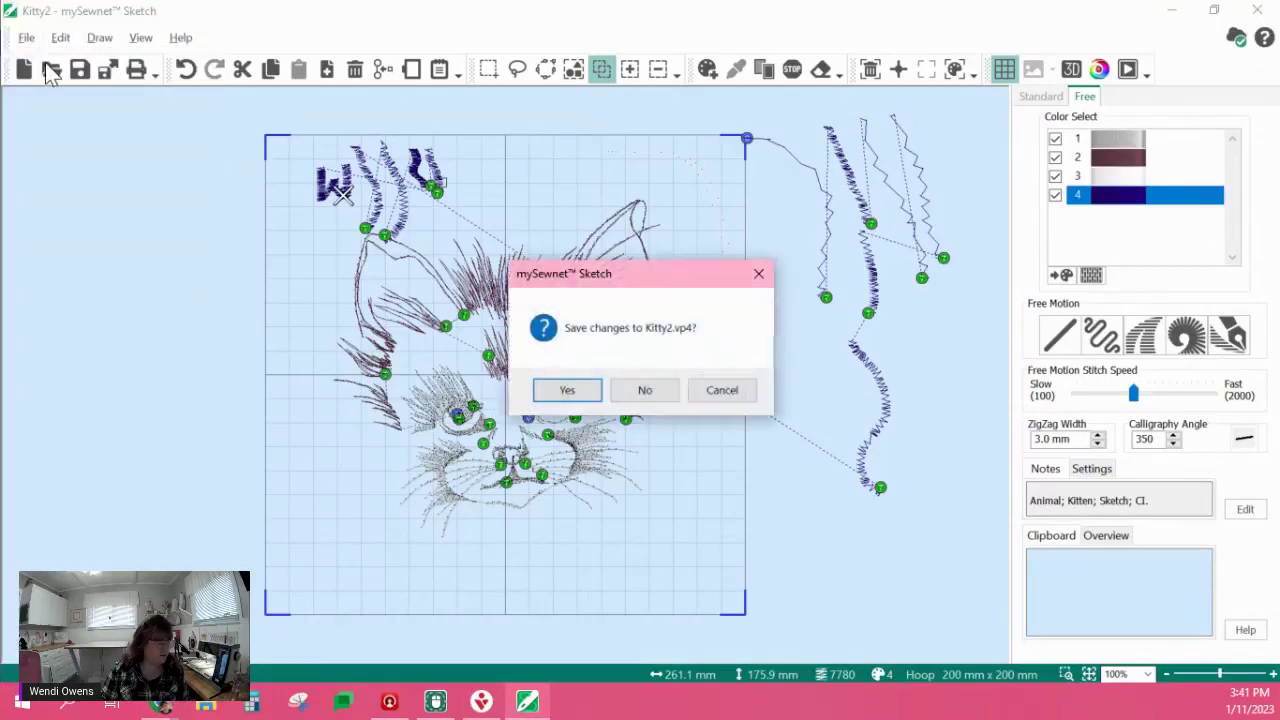
{"action": "left_click", "coordinate": [650, 394]}
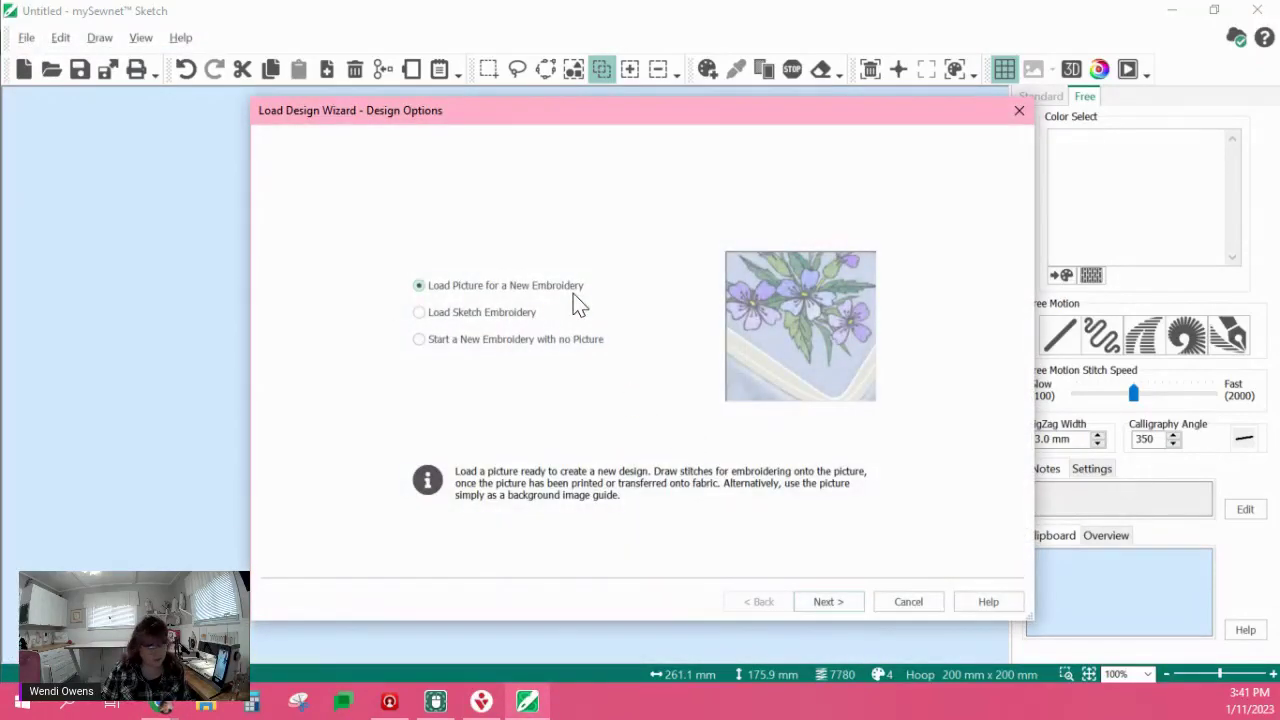
{"action": "left_click", "coordinate": [821, 605]}
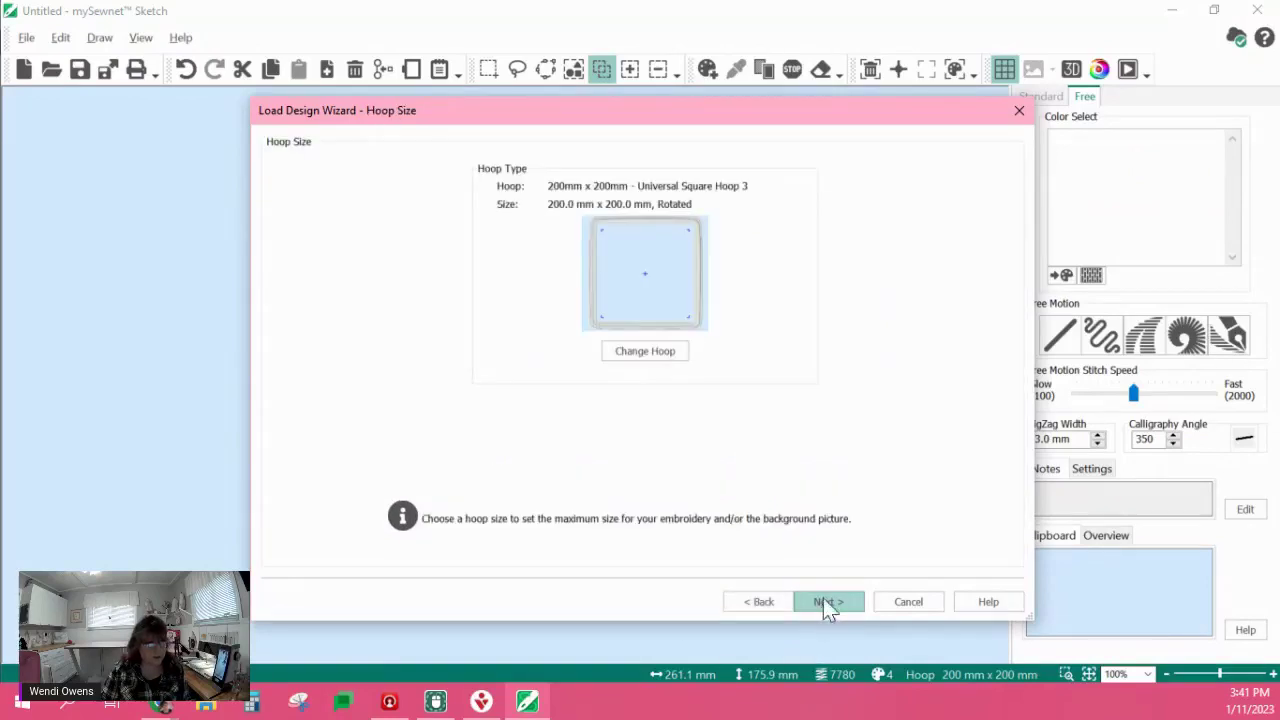
{"action": "left_click", "coordinate": [828, 606]}
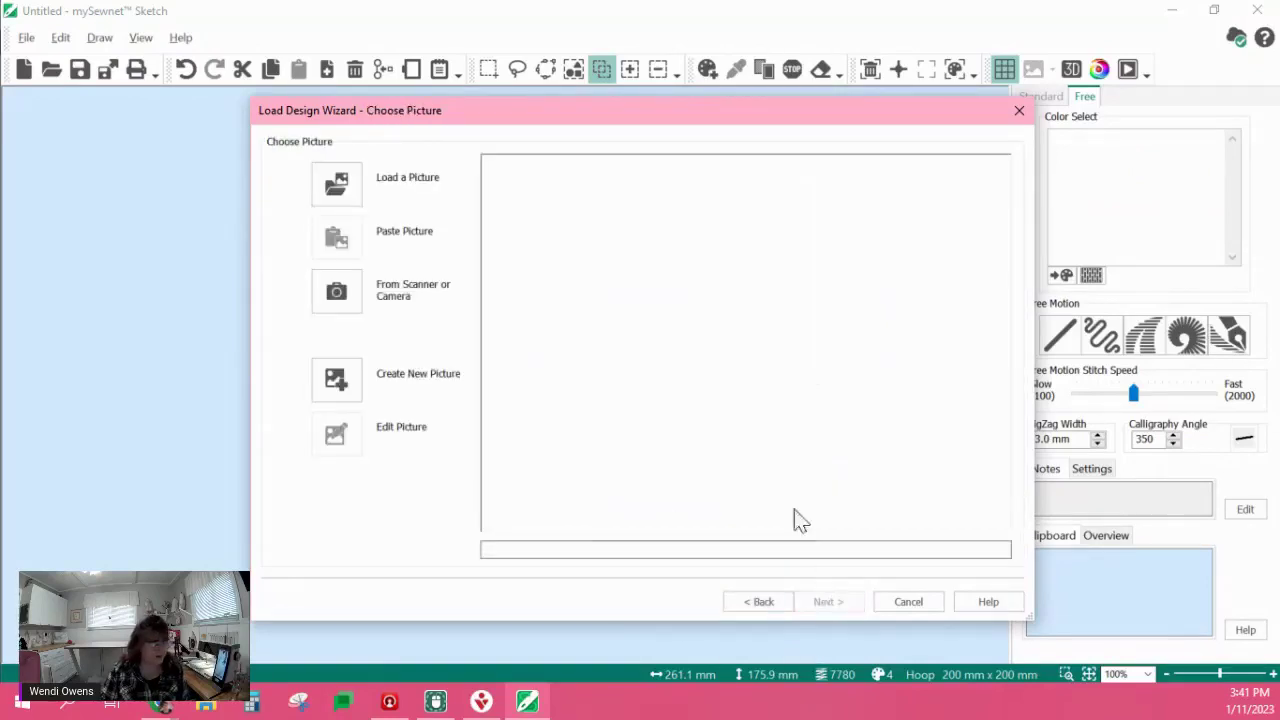
- Load PartyDressDoll.png from the Sketch sample pictures as the picture for the new embroidery
{"action": "left_click", "coordinate": [341, 181]}
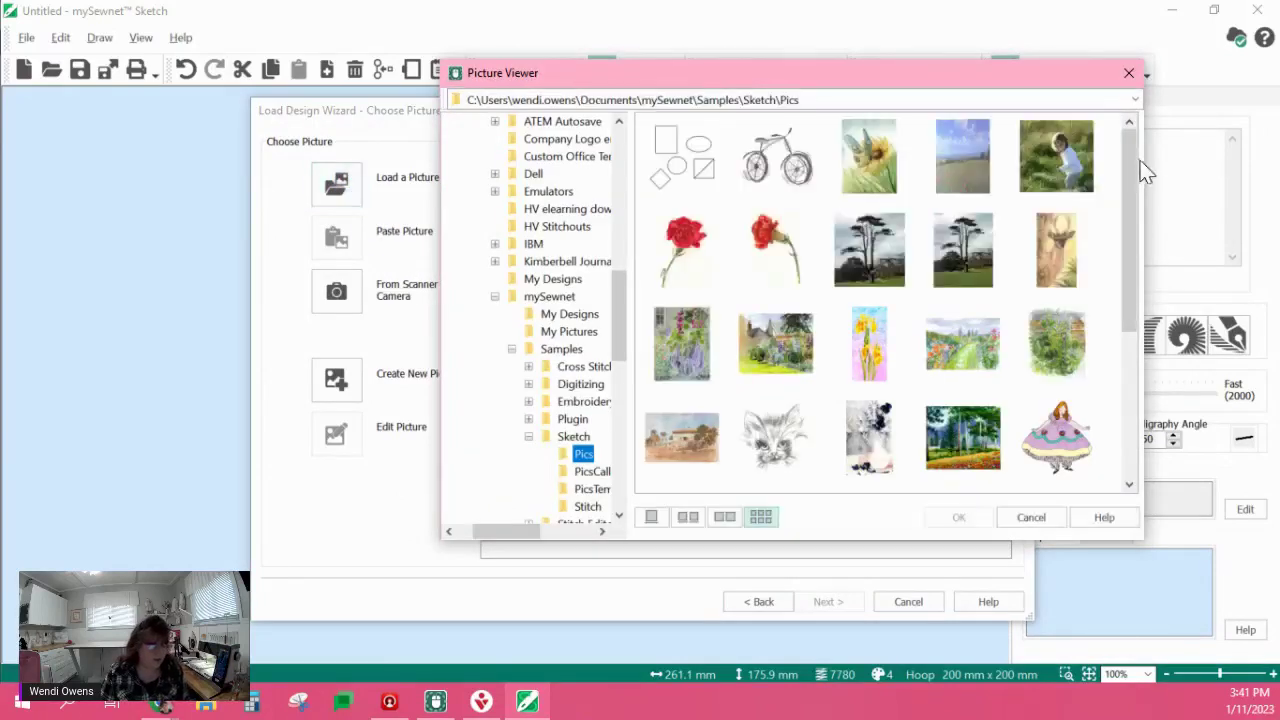
{"action": "left_click_drag", "start_coordinate": [1137, 167], "coordinate": [1140, 228]}
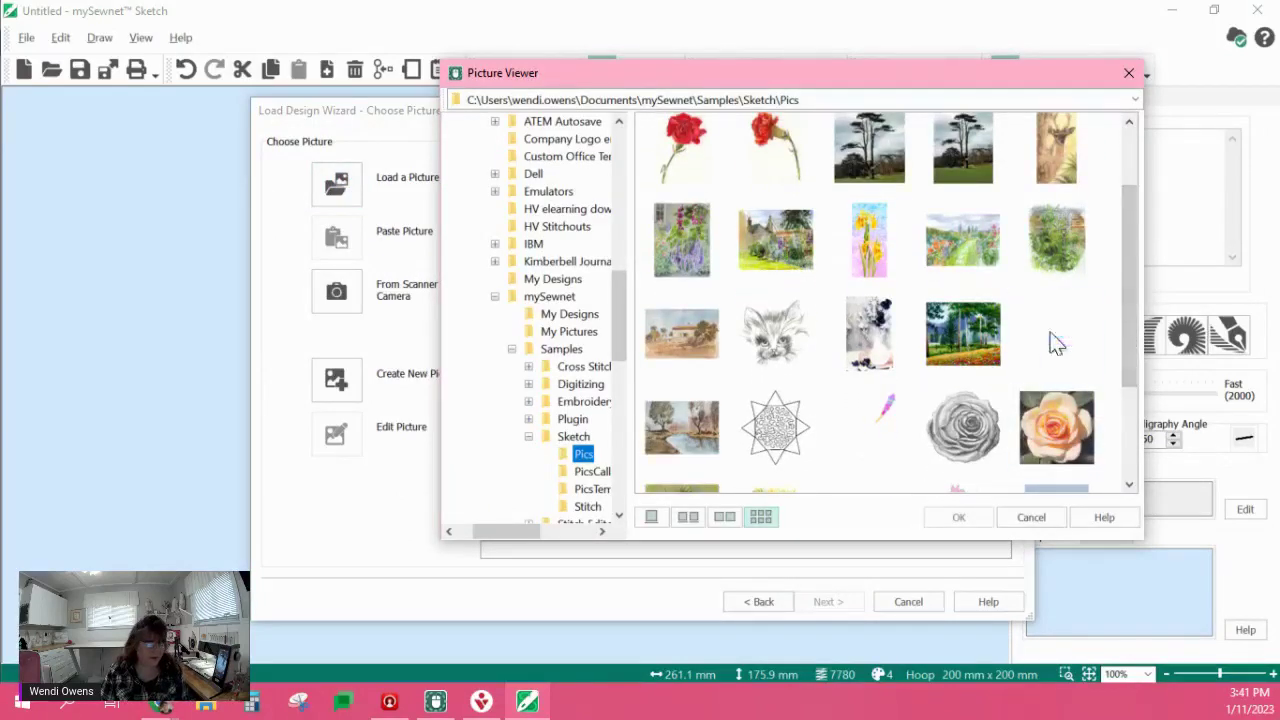
{"action": "left_click", "coordinate": [1056, 357]}
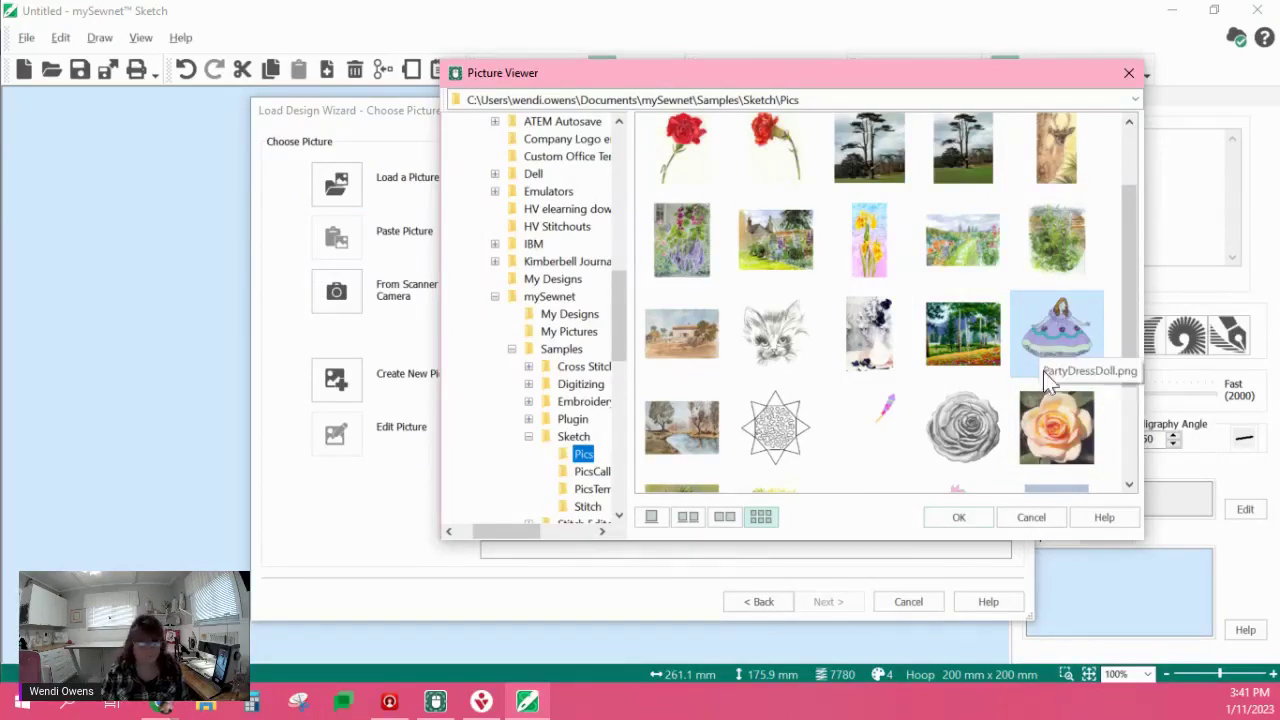
{"action": "left_click", "coordinate": [955, 520]}
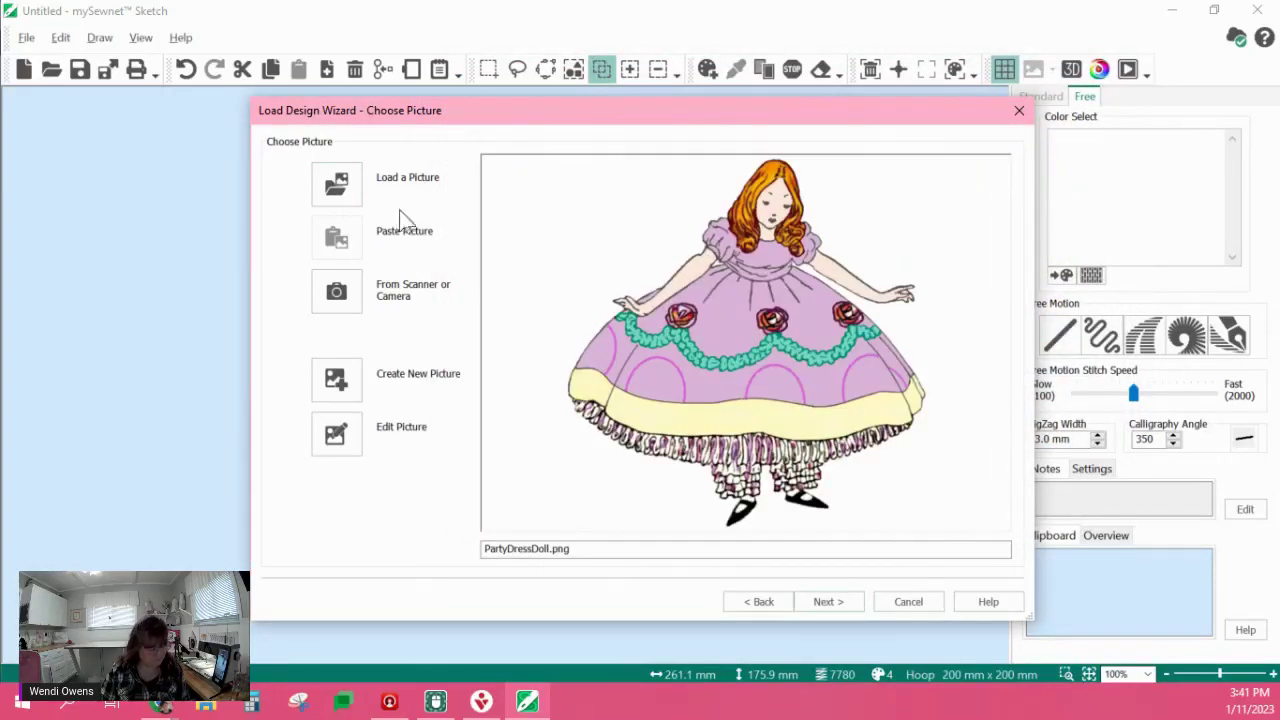
- Finish the design setup with the picture uncropped at 199 mm high and Automatic Corners alignment stitches
{"action": "left_click", "coordinate": [830, 605]}
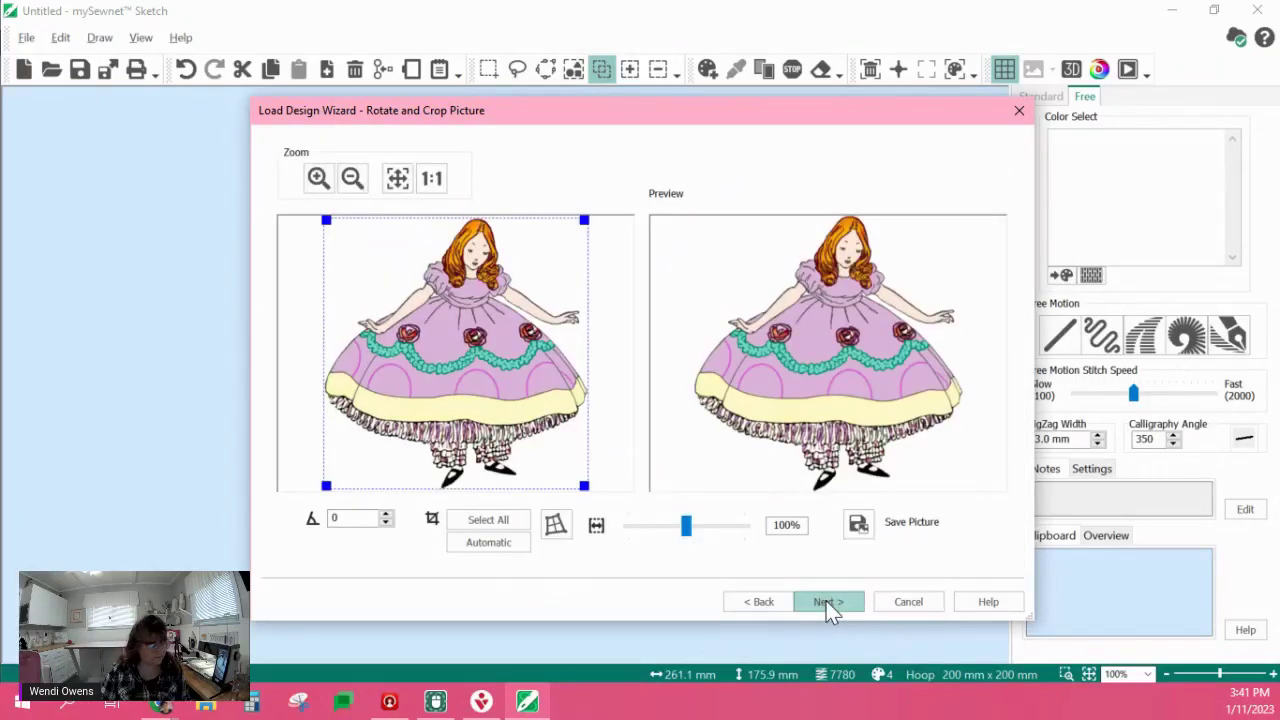
{"action": "left_click", "coordinate": [826, 601]}
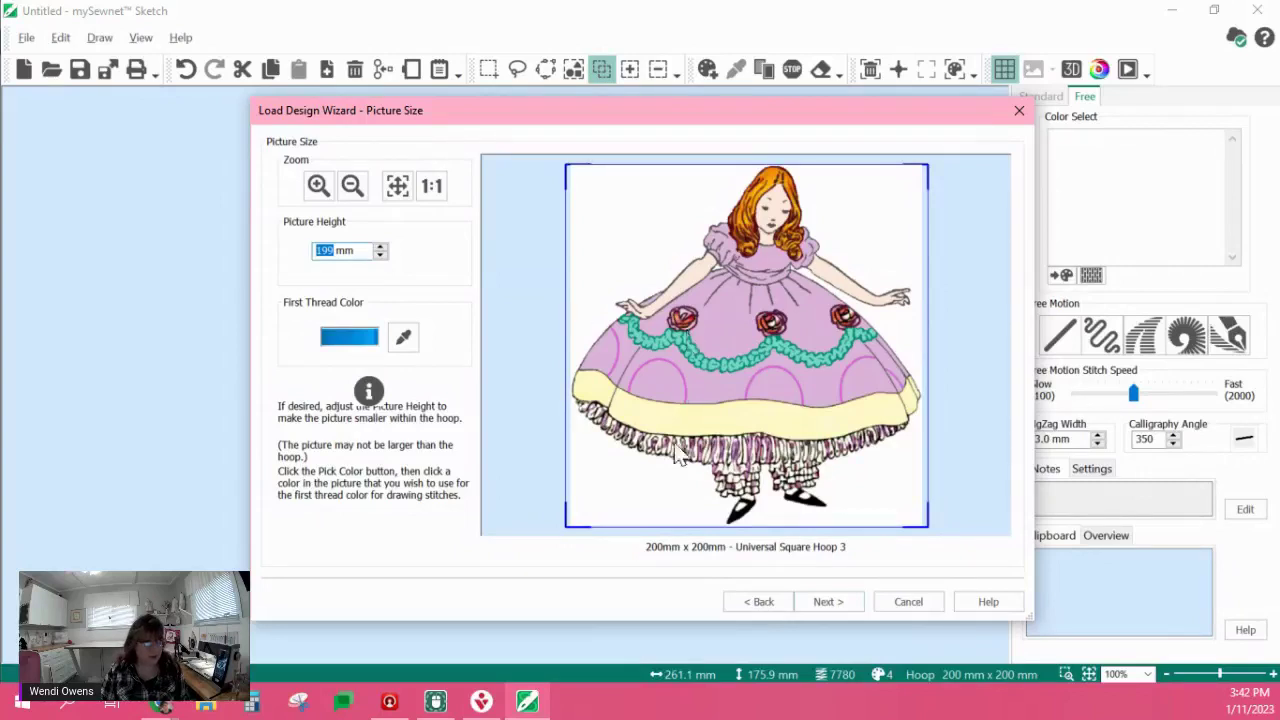
{"action": "left_click", "coordinate": [819, 605]}
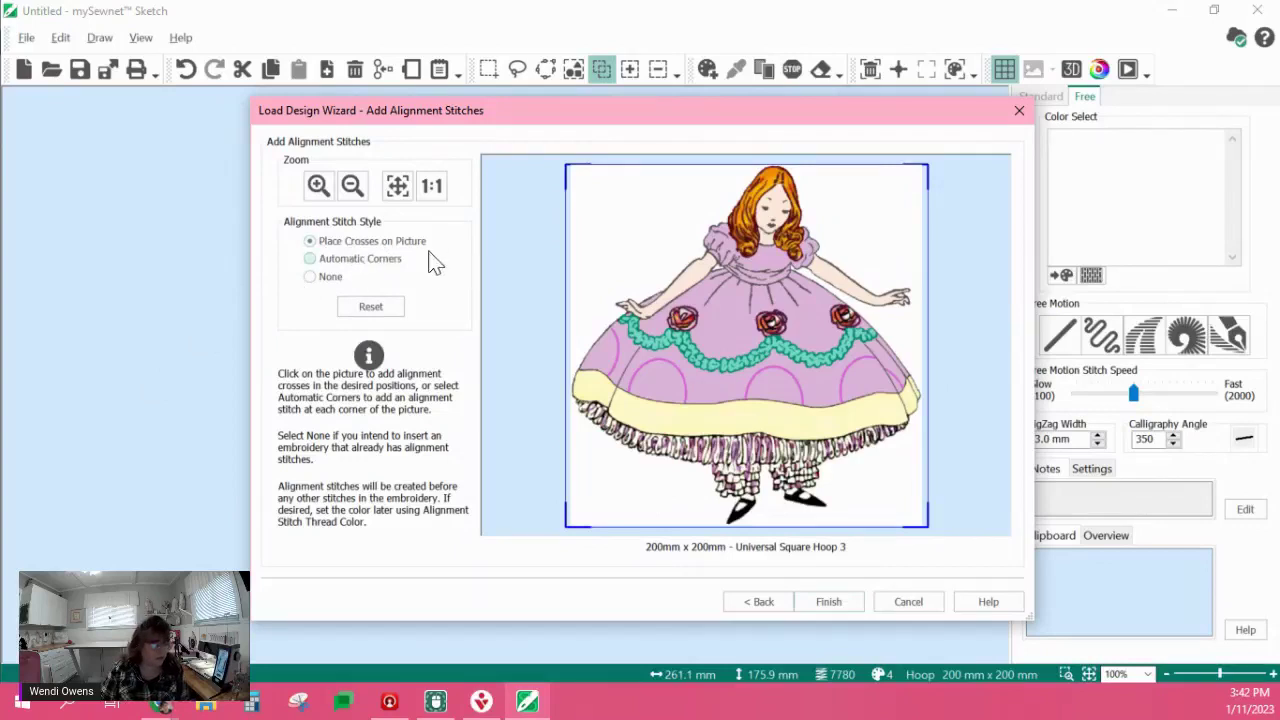
{"action": "left_click", "coordinate": [311, 259]}
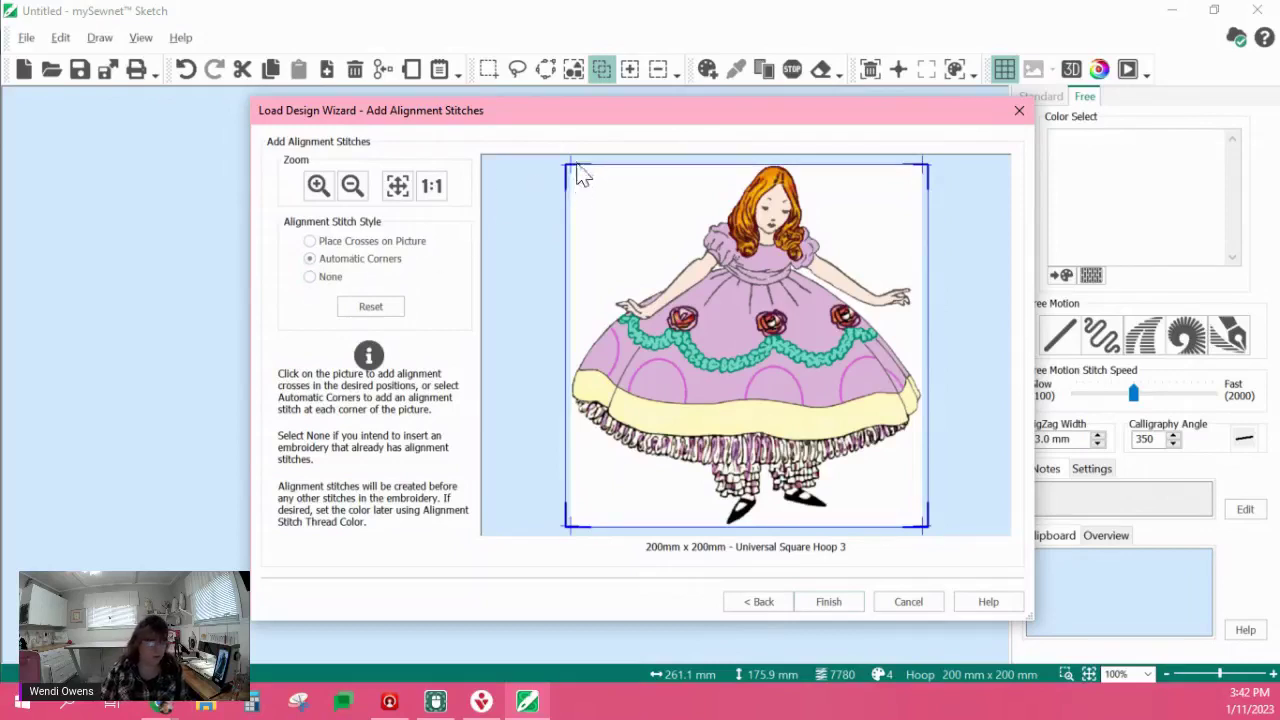
{"action": "left_click", "coordinate": [828, 601]}
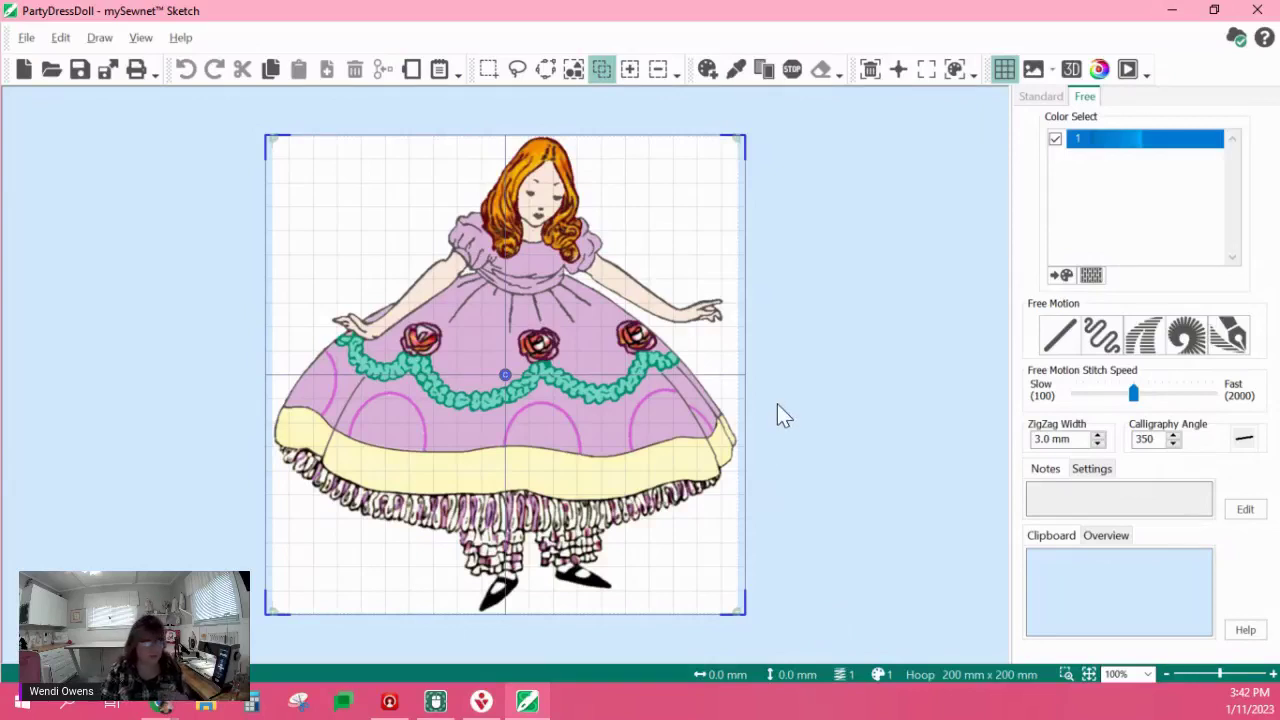
- Trace the pink arches on the doll's skirt above the yellow band with freehand Satin Line 2 strokes
{"action": "left_click", "coordinate": [1032, 96]}
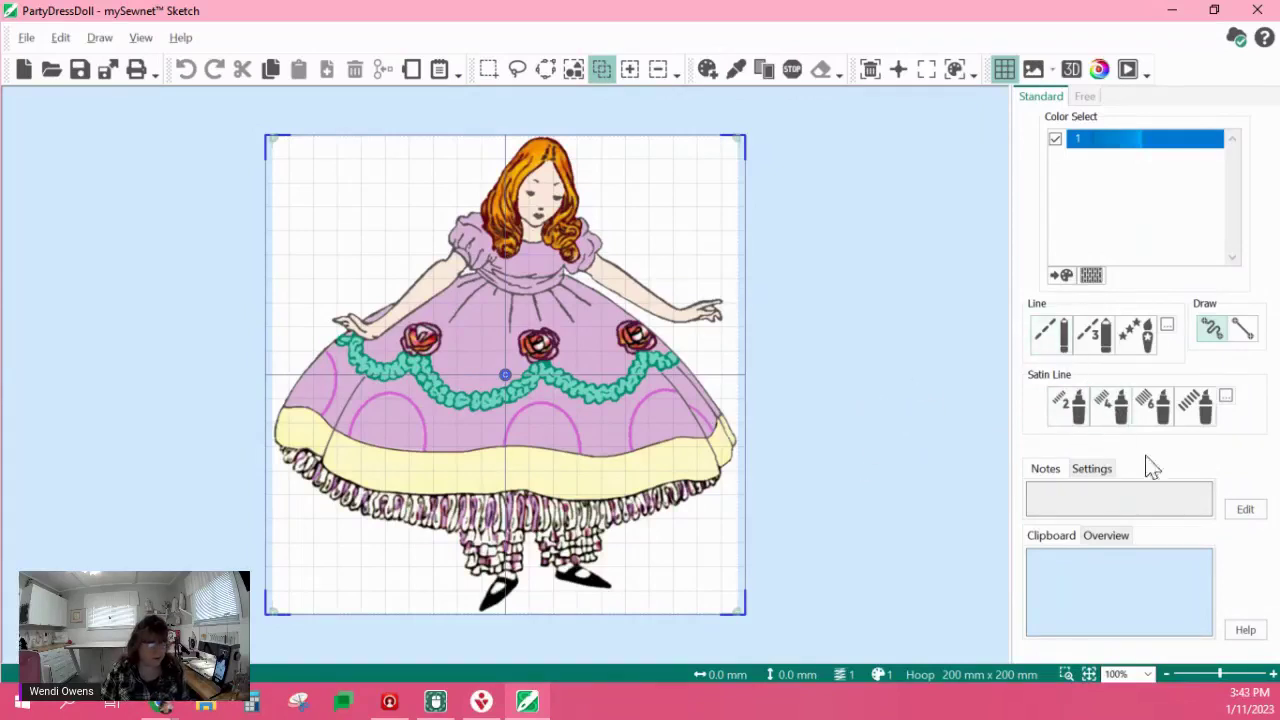
{"action": "left_click", "coordinate": [1068, 410]}
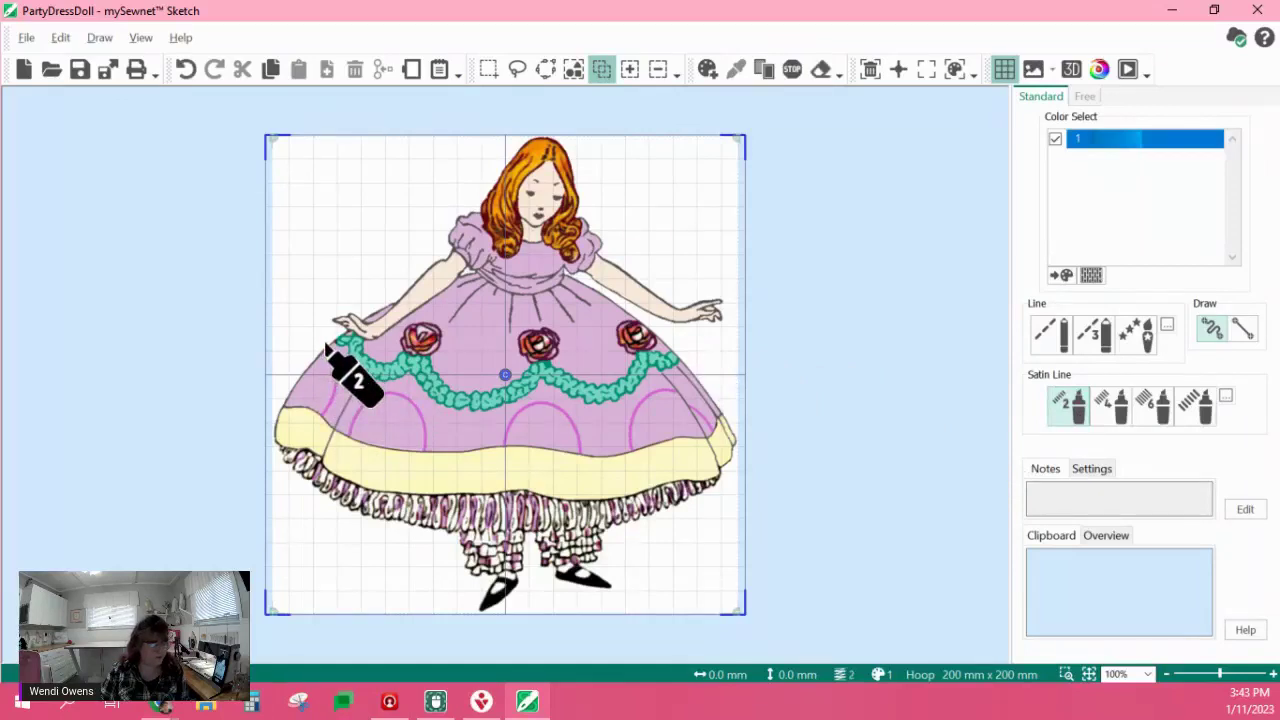
{"action": "mouse_move", "coordinate": [326, 346]}
{"action": "left_mouse_down"}
{"action": "mouse_move", "coordinate": [321, 419]}
{"action": "mouse_move", "coordinate": [341, 434]}
{"action": "mouse_move", "coordinate": [373, 397]}
{"action": "mouse_move", "coordinate": [400, 397]}
{"action": "mouse_move", "coordinate": [418, 447]}
{"action": "left_mouse_up"}
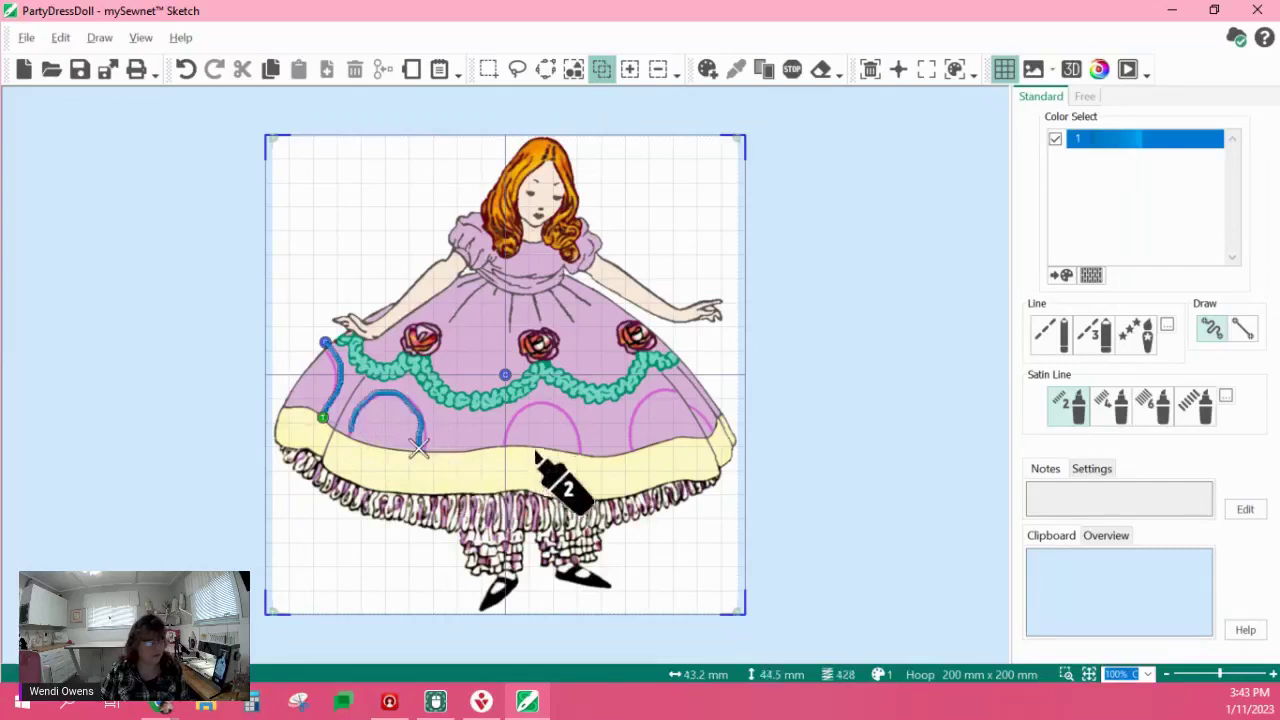
{"action": "mouse_move", "coordinate": [504, 440]}
{"action": "left_mouse_down"}
{"action": "mouse_move", "coordinate": [540, 406]}
{"action": "mouse_move", "coordinate": [561, 441]}
{"action": "mouse_move", "coordinate": [605, 461]}
{"action": "mouse_move", "coordinate": [626, 449]}
{"action": "mouse_move", "coordinate": [651, 394]}
{"action": "mouse_move", "coordinate": [705, 426]}
{"action": "left_mouse_up"}
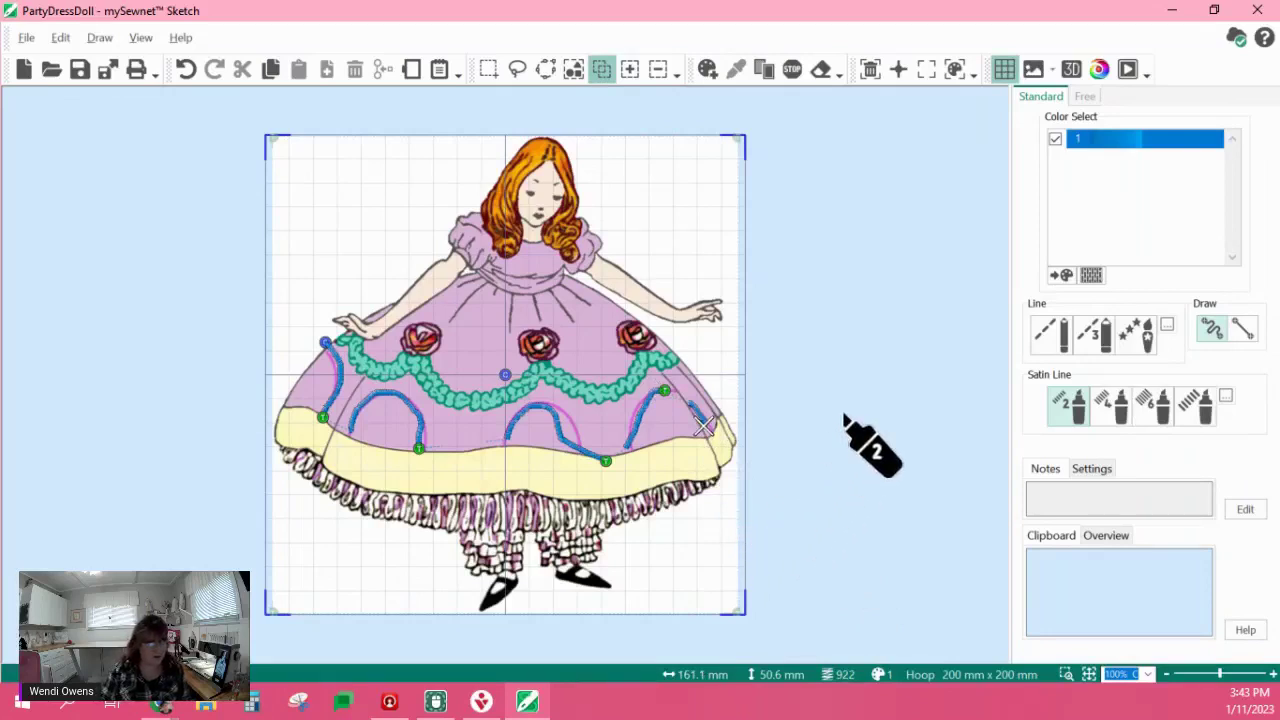
- Set the Motif Line to Universal, General Motifs 1, pattern 3, and draw it along the yellow band of the skirt
{"action": "left_click", "coordinate": [1150, 342]}
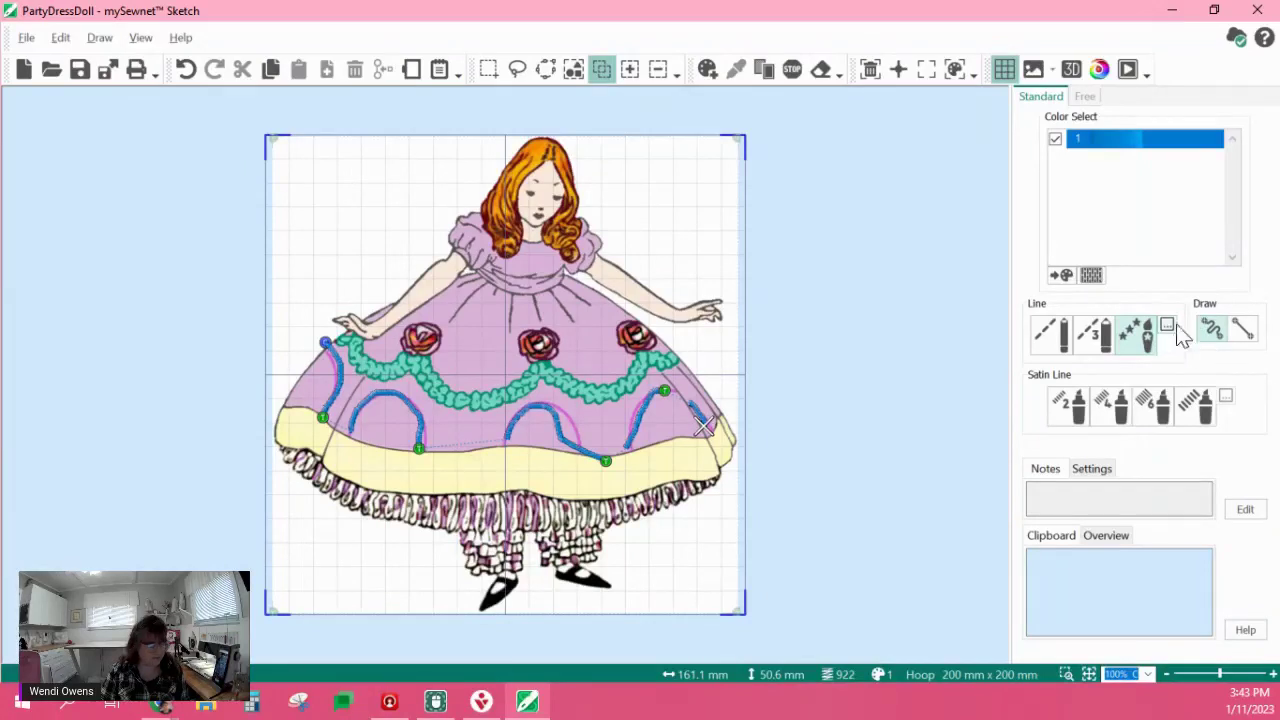
{"action": "left_click", "coordinate": [1167, 329]}
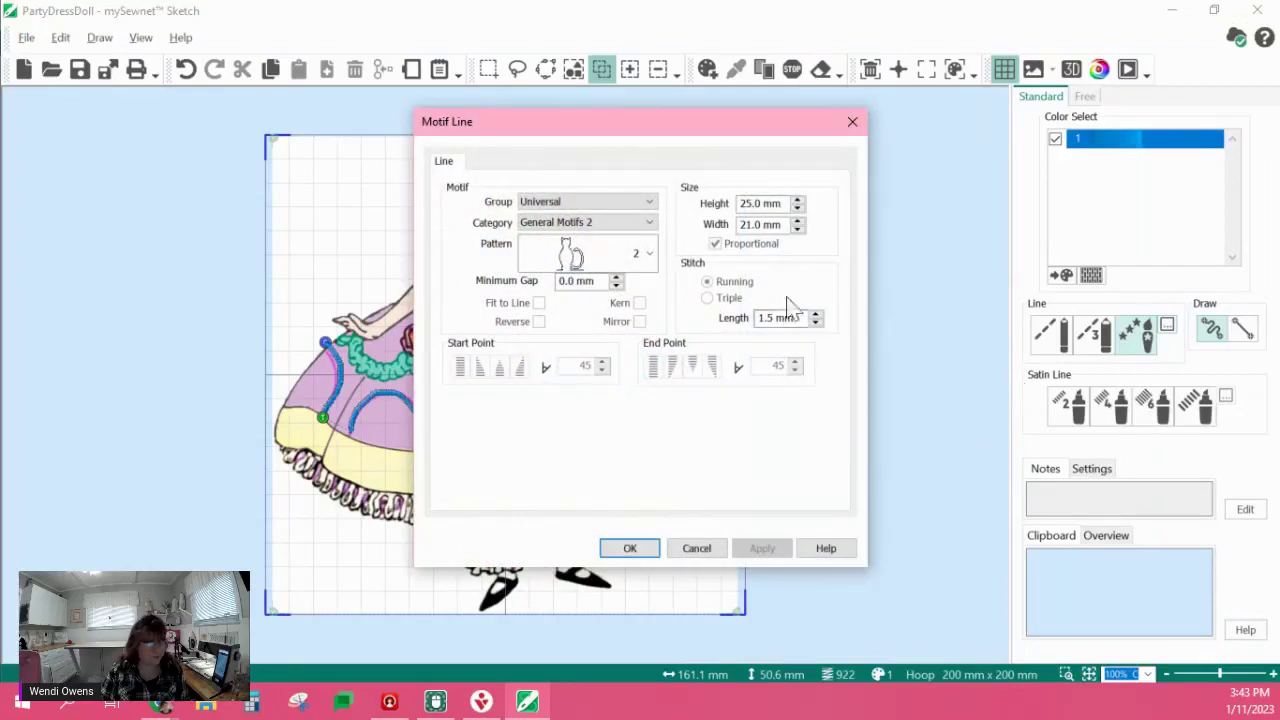
{"action": "left_click", "coordinate": [650, 222]}
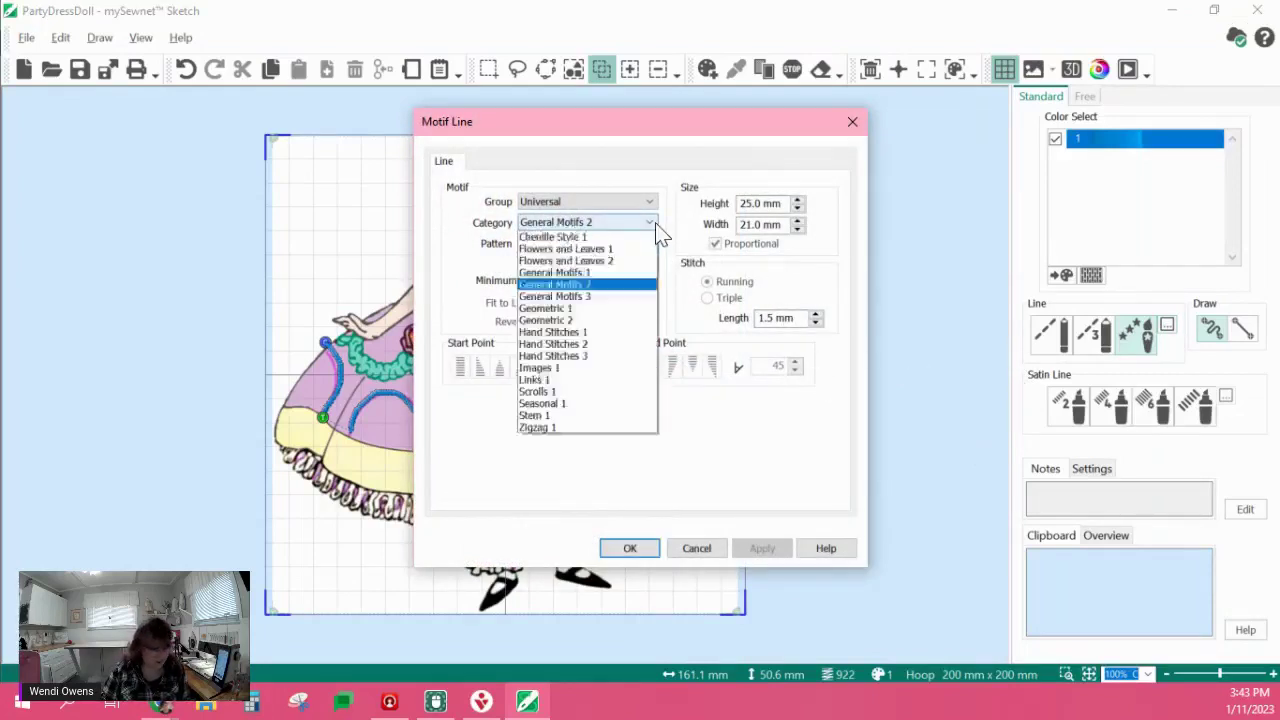
{"action": "left_click", "coordinate": [588, 321]}
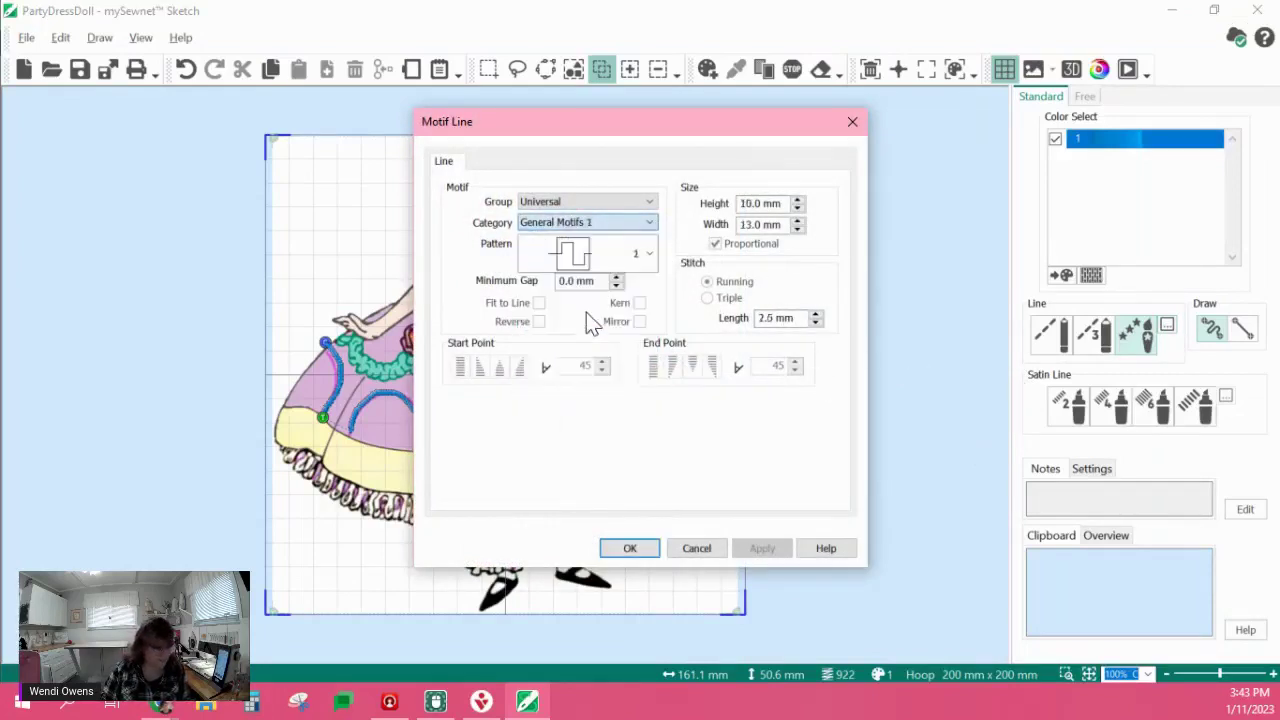
{"action": "left_click", "coordinate": [650, 254]}
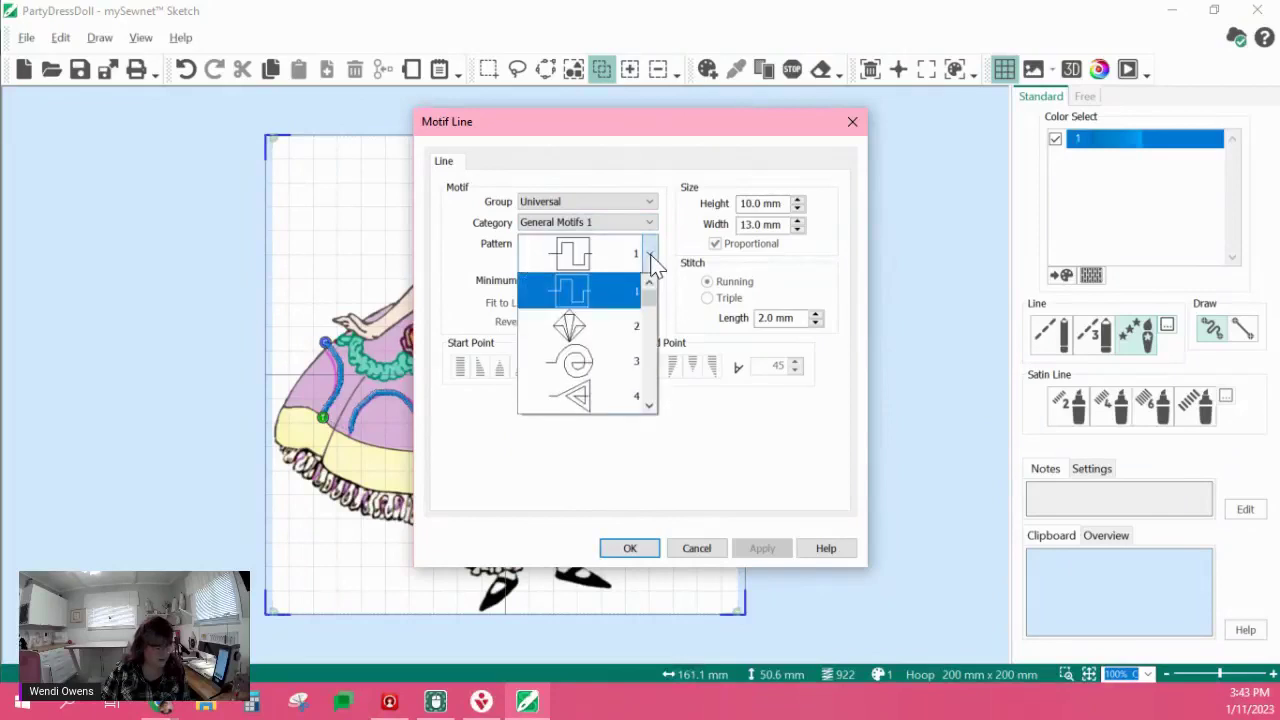
{"action": "left_click", "coordinate": [566, 363]}
{"action": "left_click", "coordinate": [632, 552]}
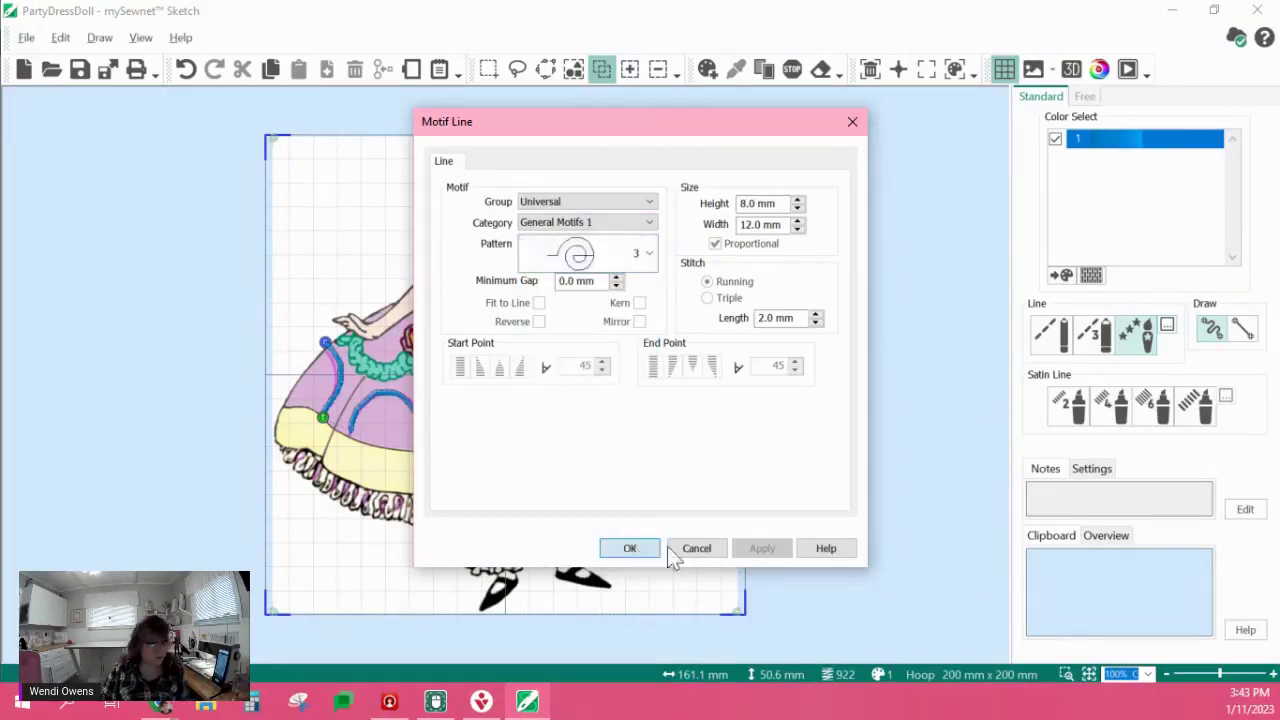
{"action": "mouse_move", "coordinate": [294, 425]}
{"action": "left_mouse_down"}
{"action": "mouse_move", "coordinate": [370, 474]}
{"action": "mouse_move", "coordinate": [509, 490]}
{"action": "mouse_move", "coordinate": [663, 477]}
{"action": "mouse_move", "coordinate": [727, 461]}
{"action": "mouse_move", "coordinate": [731, 440]}
{"action": "left_mouse_up"}
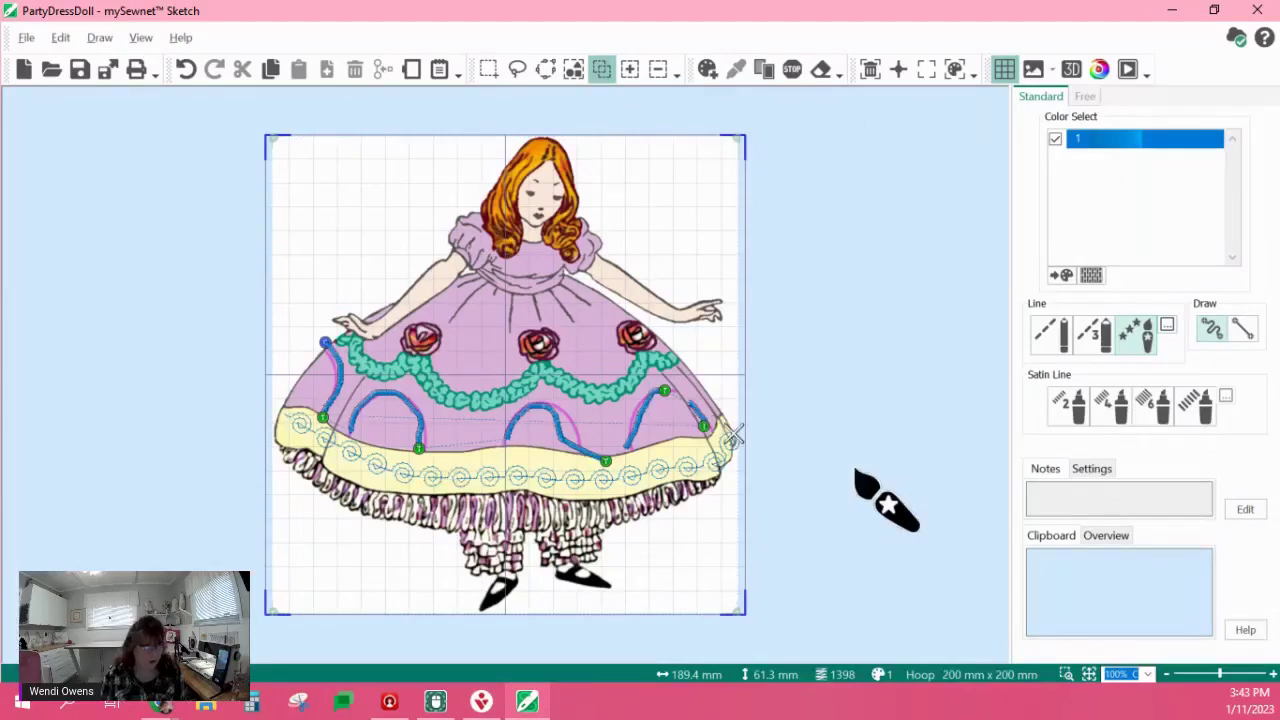
- Trace the outlines and folds of the doll's bodice, waistband and puff sleeves with freehand single running stitch lines
{"action": "left_click", "coordinate": [1049, 337]}
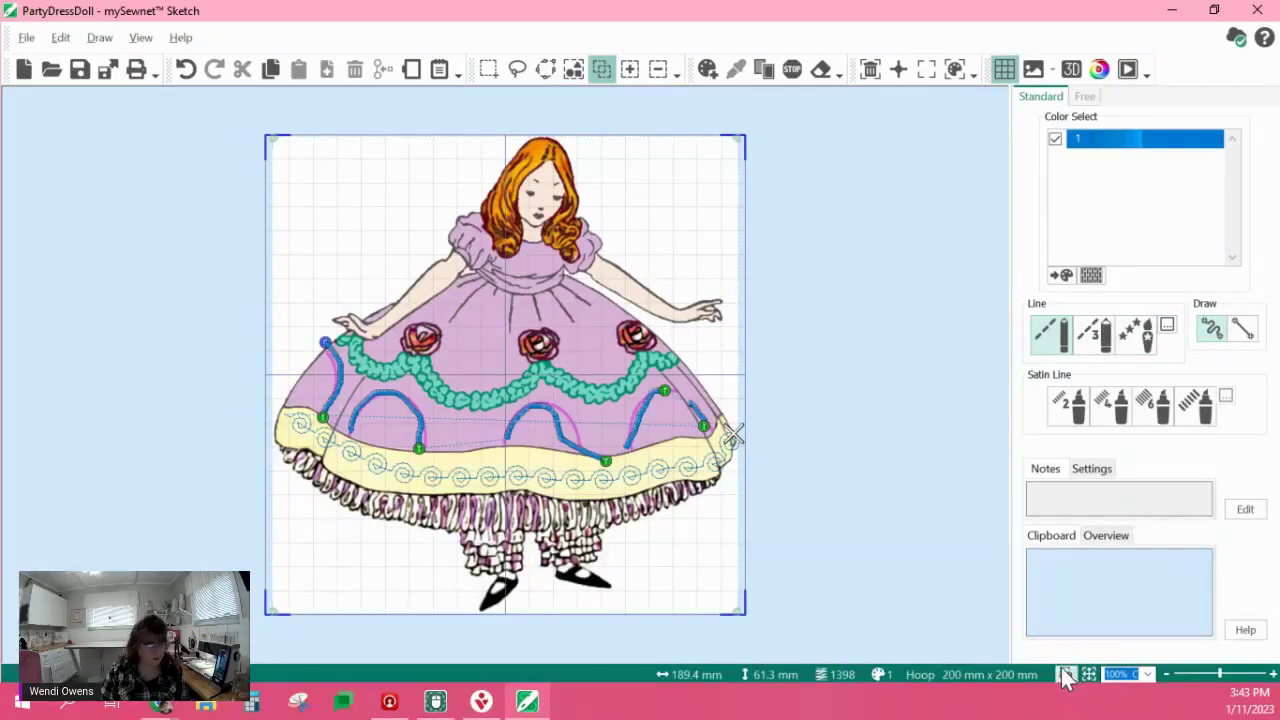
{"action": "left_click_drag", "start_coordinate": [370, 170], "coordinate": [690, 450]}
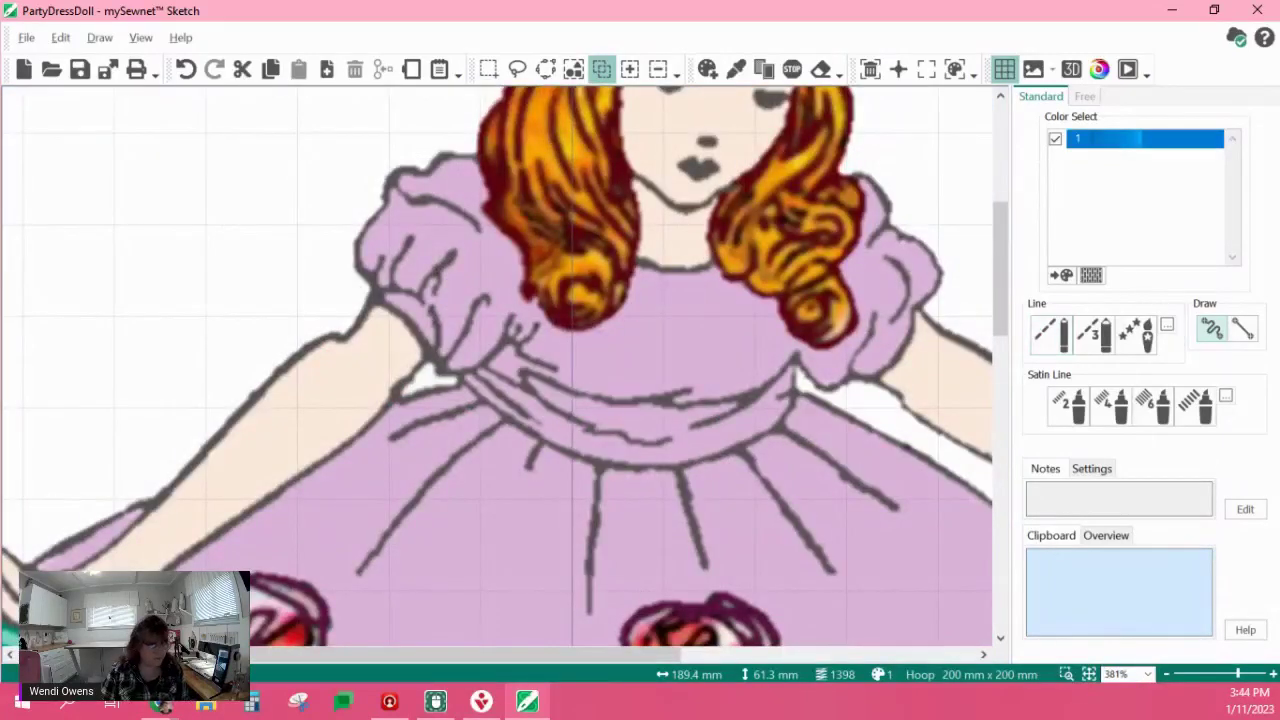
{"action": "left_click", "coordinate": [1050, 333]}
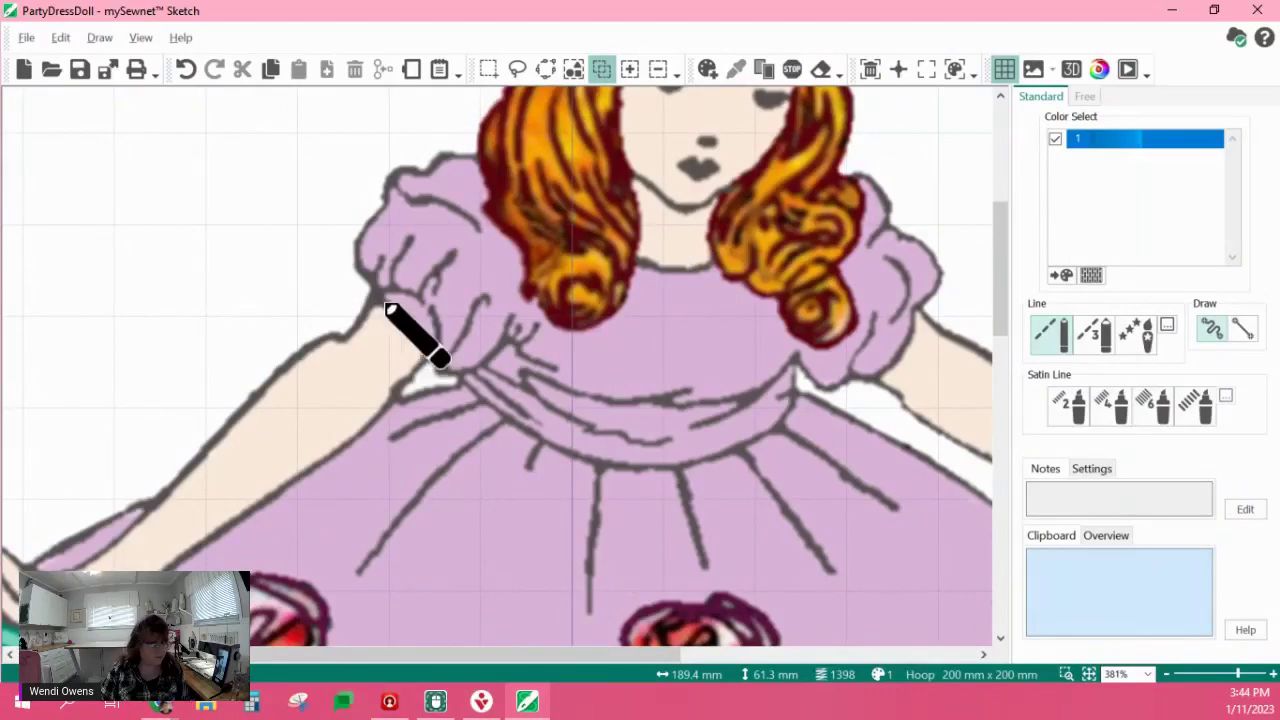
{"action": "mouse_move", "coordinate": [389, 303]}
{"action": "left_mouse_down"}
{"action": "mouse_move", "coordinate": [441, 354]}
{"action": "mouse_move", "coordinate": [425, 295]}
{"action": "mouse_move", "coordinate": [370, 274]}
{"action": "mouse_move", "coordinate": [384, 192]}
{"action": "mouse_move", "coordinate": [395, 181]}
{"action": "mouse_move", "coordinate": [408, 209]}
{"action": "mouse_move", "coordinate": [477, 238]}
{"action": "mouse_move", "coordinate": [396, 182]}
{"action": "mouse_move", "coordinate": [397, 165]}
{"action": "mouse_move", "coordinate": [420, 161]}
{"action": "mouse_move", "coordinate": [483, 161]}
{"action": "mouse_move", "coordinate": [486, 210]}
{"action": "mouse_move", "coordinate": [527, 303]}
{"action": "mouse_move", "coordinate": [585, 341]}
{"action": "mouse_move", "coordinate": [643, 256]}
{"action": "mouse_move", "coordinate": [712, 271]}
{"action": "mouse_move", "coordinate": [738, 297]}
{"action": "mouse_move", "coordinate": [772, 303]}
{"action": "mouse_move", "coordinate": [805, 349]}
{"action": "mouse_move", "coordinate": [834, 351]}
{"action": "mouse_move", "coordinate": [866, 303]}
{"action": "mouse_move", "coordinate": [842, 261]}
{"action": "mouse_move", "coordinate": [862, 176]}
{"action": "mouse_move", "coordinate": [888, 210]}
{"action": "mouse_move", "coordinate": [886, 232]}
{"action": "mouse_move", "coordinate": [932, 252]}
{"action": "mouse_move", "coordinate": [940, 290]}
{"action": "mouse_move", "coordinate": [918, 302]}
{"action": "mouse_move", "coordinate": [890, 372]}
{"action": "mouse_move", "coordinate": [866, 380]}
{"action": "mouse_move", "coordinate": [874, 314]}
{"action": "mouse_move", "coordinate": [854, 373]}
{"action": "mouse_move", "coordinate": [829, 380]}
{"action": "mouse_move", "coordinate": [797, 360]}
{"action": "mouse_move", "coordinate": [694, 423]}
{"action": "mouse_move", "coordinate": [766, 392]}
{"action": "mouse_move", "coordinate": [795, 355]}
{"action": "mouse_move", "coordinate": [781, 398]}
{"action": "mouse_move", "coordinate": [797, 394]}
{"action": "mouse_move", "coordinate": [774, 434]}
{"action": "mouse_move", "coordinate": [705, 462]}
{"action": "mouse_move", "coordinate": [540, 449]}
{"action": "mouse_move", "coordinate": [455, 373]}
{"action": "mouse_move", "coordinate": [520, 423]}
{"action": "mouse_move", "coordinate": [489, 374]}
{"action": "mouse_move", "coordinate": [526, 378]}
{"action": "mouse_move", "coordinate": [558, 415]}
{"action": "mouse_move", "coordinate": [631, 446]}
{"action": "mouse_move", "coordinate": [663, 449]}
{"action": "mouse_move", "coordinate": [540, 386]}
{"action": "mouse_move", "coordinate": [679, 404]}
{"action": "left_mouse_up"}
{"action": "mouse_move", "coordinate": [727, 410]}
{"action": "left_mouse_down"}
{"action": "mouse_move", "coordinate": [605, 394]}
{"action": "mouse_move", "coordinate": [531, 373]}
{"action": "mouse_move", "coordinate": [487, 385]}
{"action": "mouse_move", "coordinate": [450, 367]}
{"action": "mouse_move", "coordinate": [494, 358]}
{"action": "mouse_move", "coordinate": [510, 321]}
{"action": "mouse_move", "coordinate": [507, 353]}
{"action": "mouse_move", "coordinate": [530, 331]}
{"action": "mouse_move", "coordinate": [529, 351]}
{"action": "mouse_move", "coordinate": [564, 381]}
{"action": "mouse_move", "coordinate": [453, 358]}
{"action": "mouse_move", "coordinate": [489, 300]}
{"action": "mouse_move", "coordinate": [448, 361]}
{"action": "mouse_move", "coordinate": [418, 294]}
{"action": "mouse_move", "coordinate": [458, 255]}
{"action": "mouse_move", "coordinate": [451, 286]}
{"action": "left_mouse_up"}
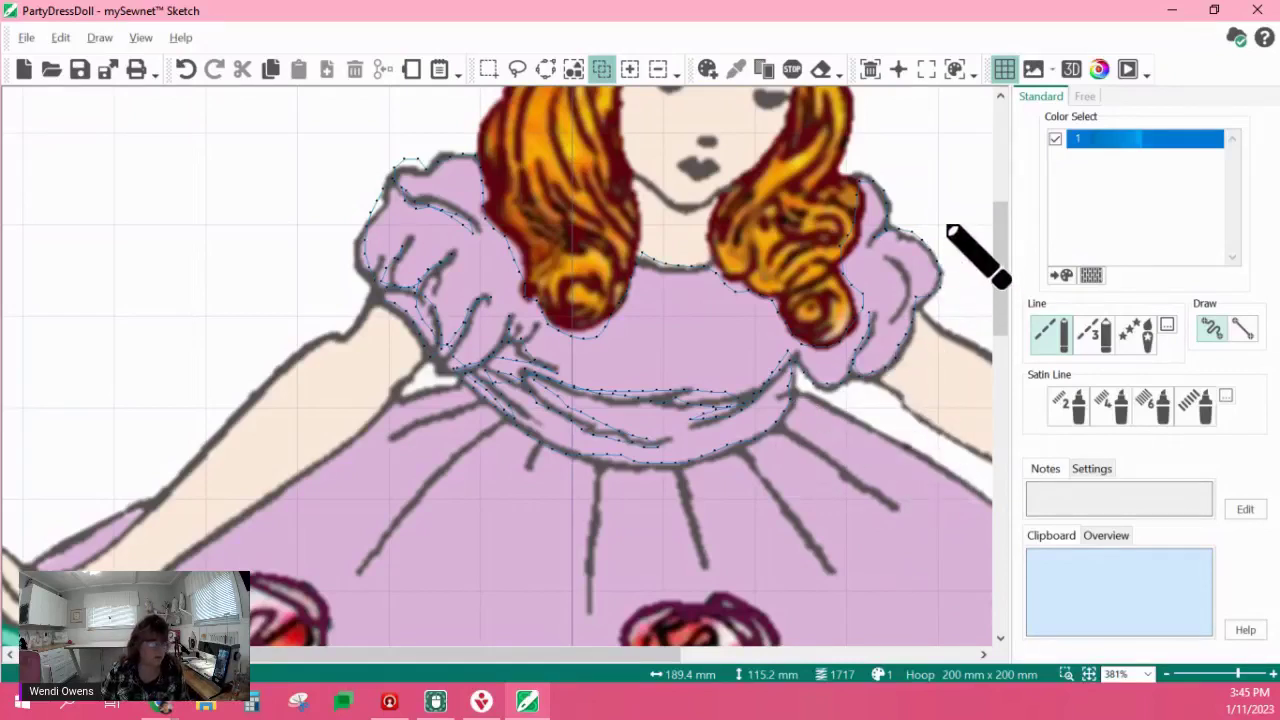
{"action": "key", "text": "Escape"}
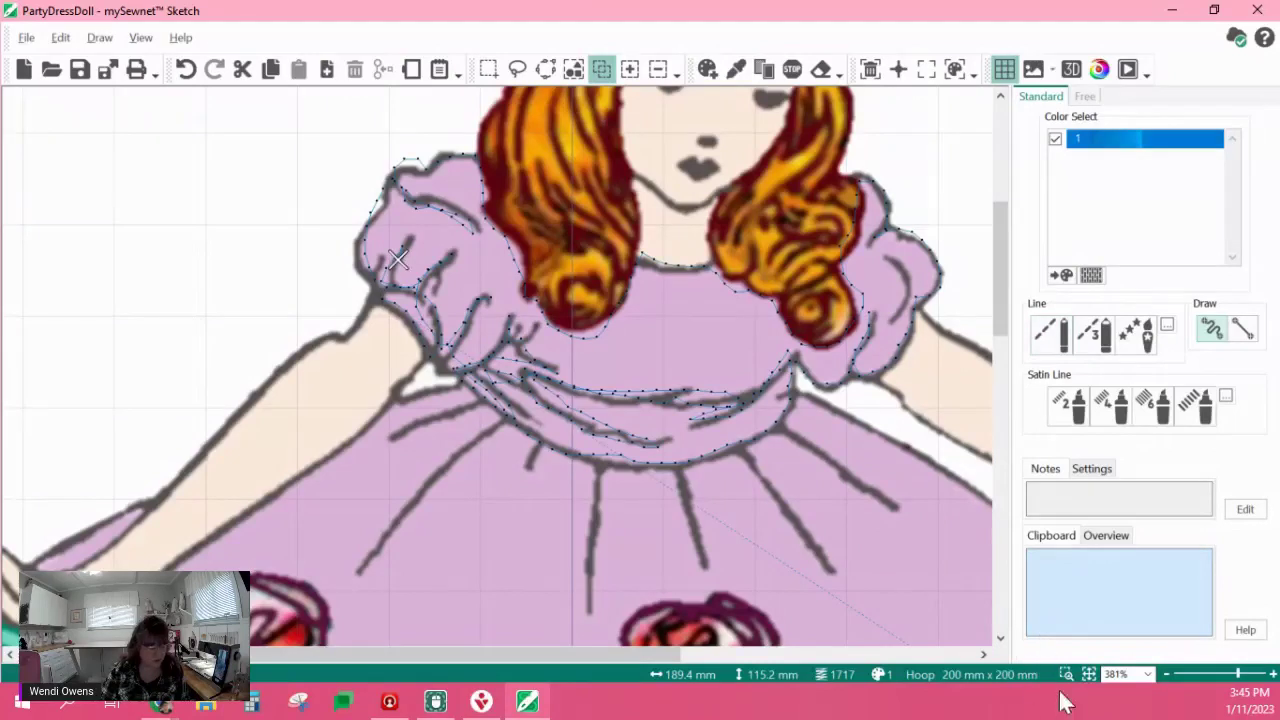
- Move the stray stitch point at the waistband's peak beside the right-hand sleeve onto the tip of the picture's dark outline
{"action": "left_click", "coordinate": [1068, 674]}
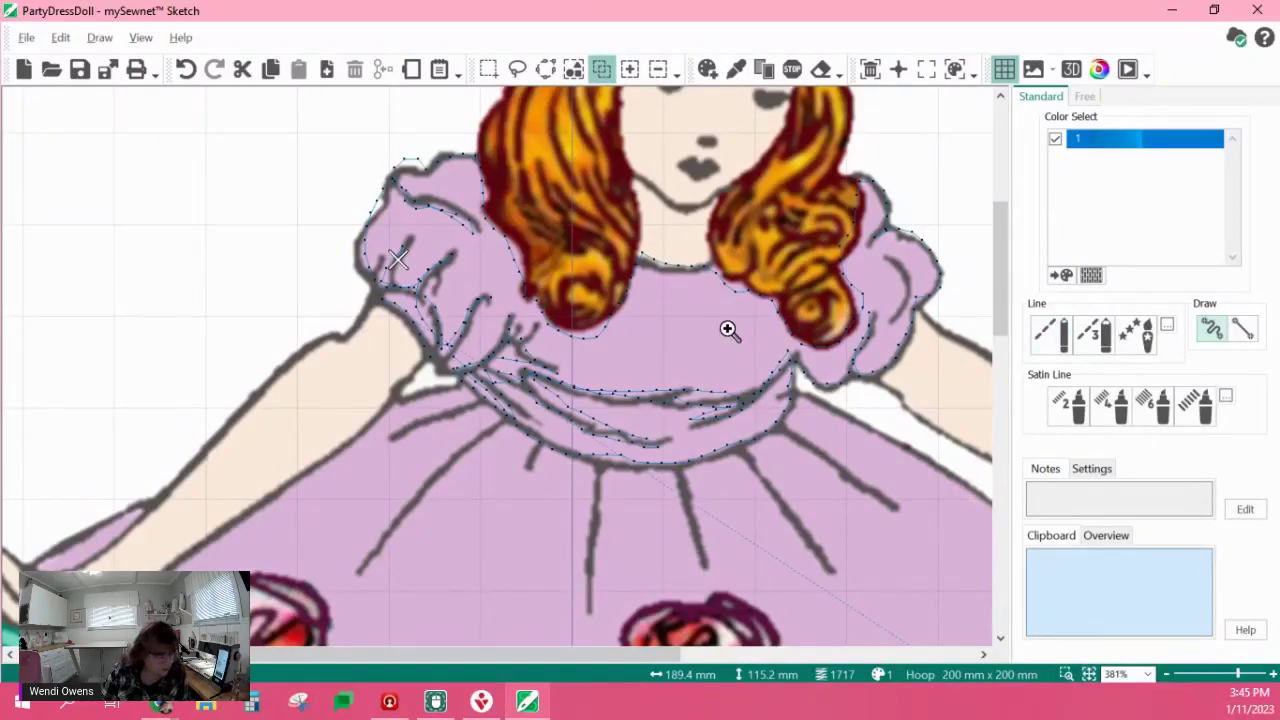
{"action": "left_click_drag", "start_coordinate": [727, 327], "coordinate": [831, 454]}
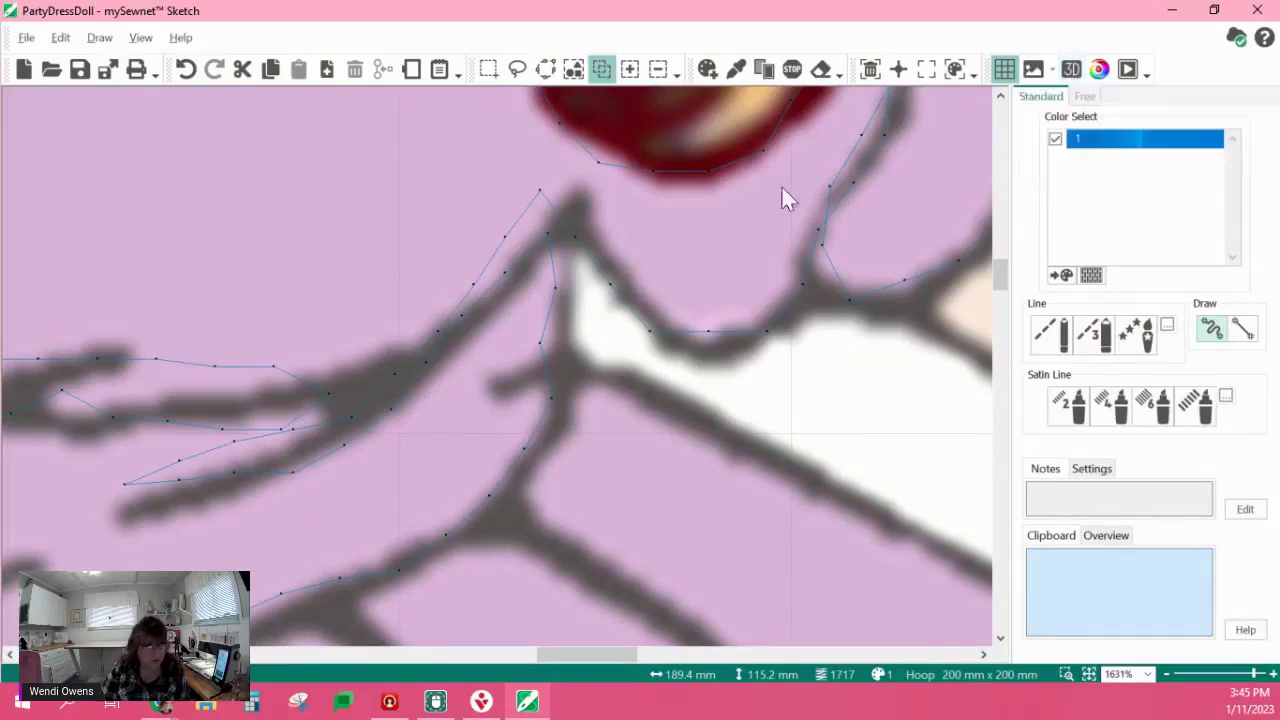
{"action": "left_click", "coordinate": [540, 191]}
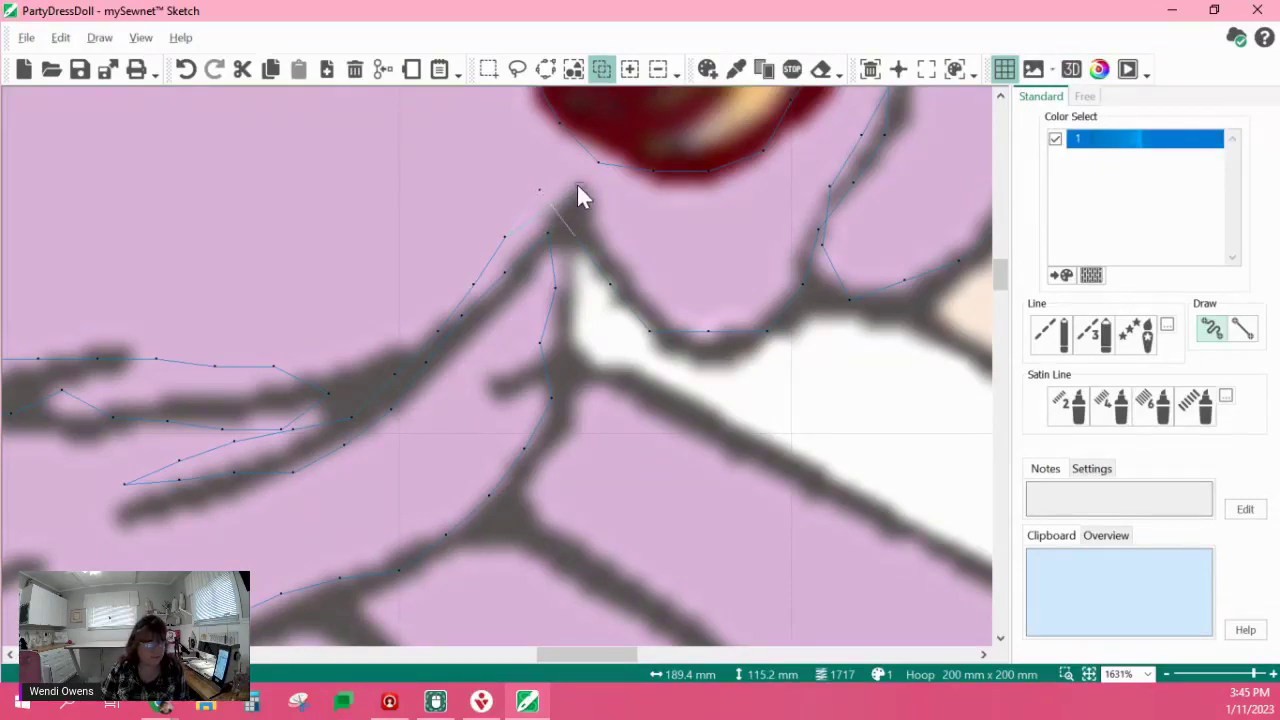
{"action": "key", "text": "Delete"}
{"action": "left_click", "coordinate": [555, 287]}
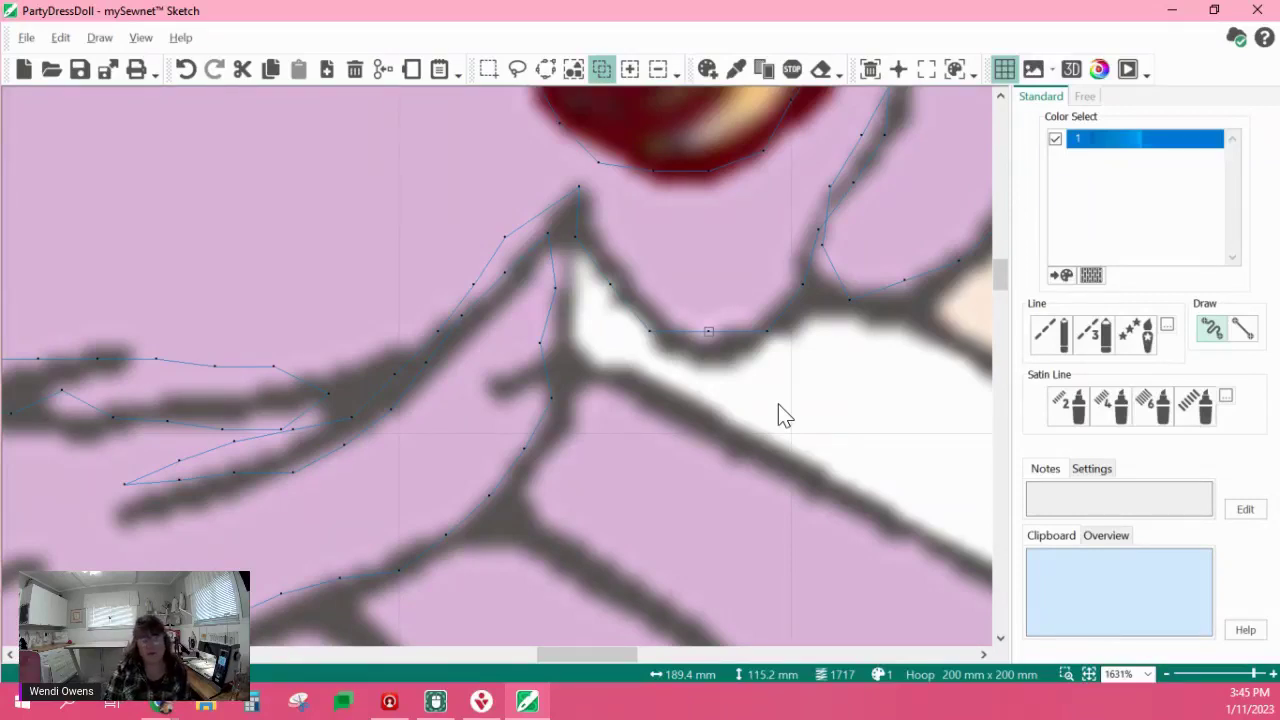
{"action": "left_click", "coordinate": [505, 237]}
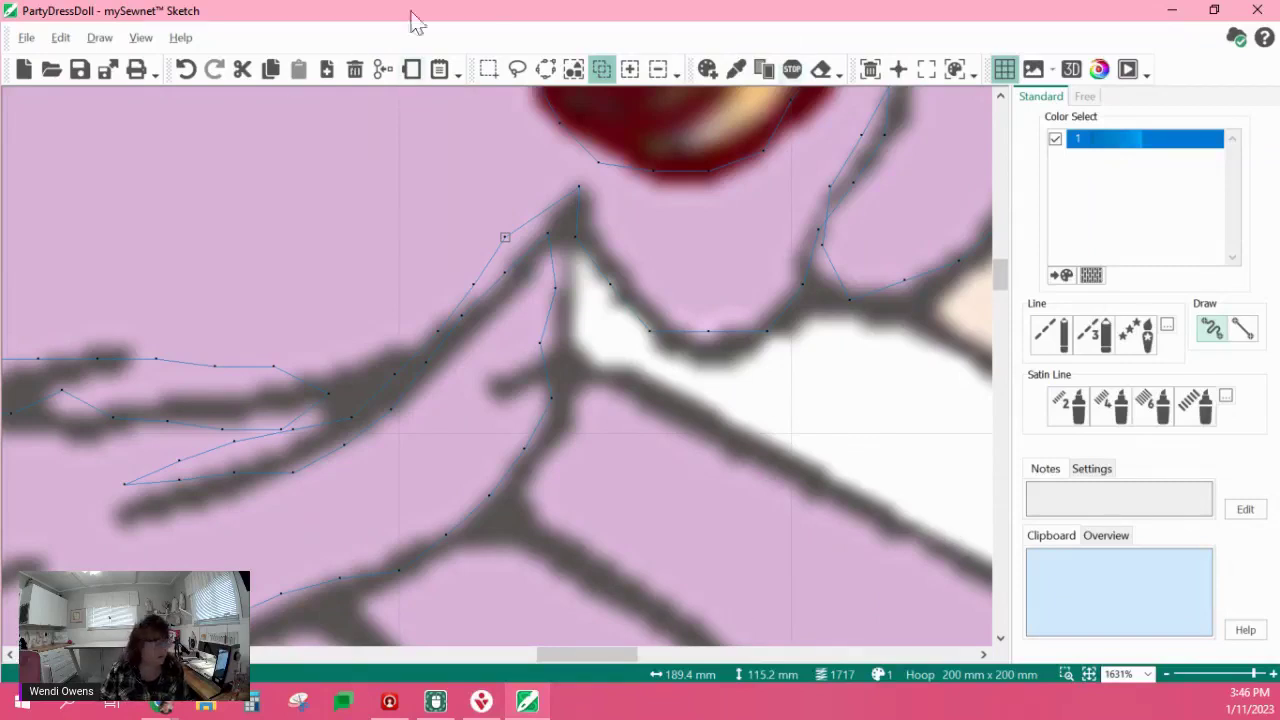
- Start a new design without saving the changes to PartyDressDoll, choosing the Load Sketch Embroidery option
{"action": "left_click", "coordinate": [1088, 674]}
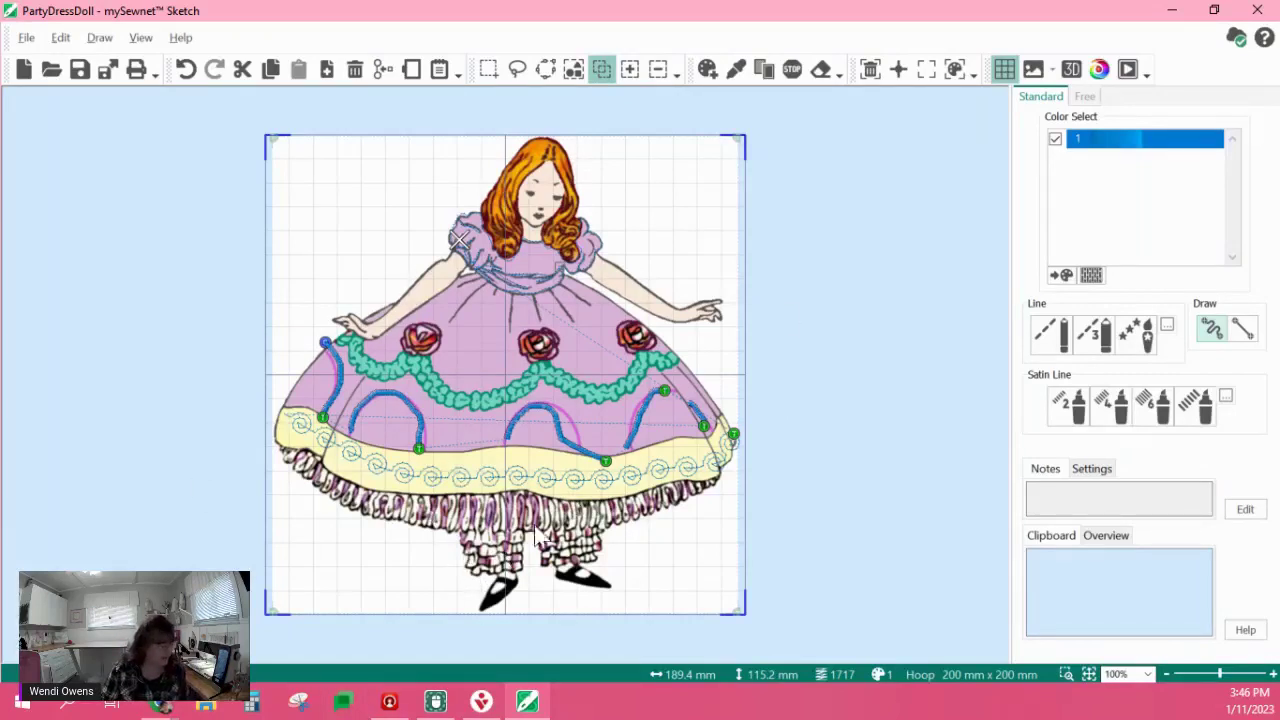
{"action": "left_click", "coordinate": [26, 40]}
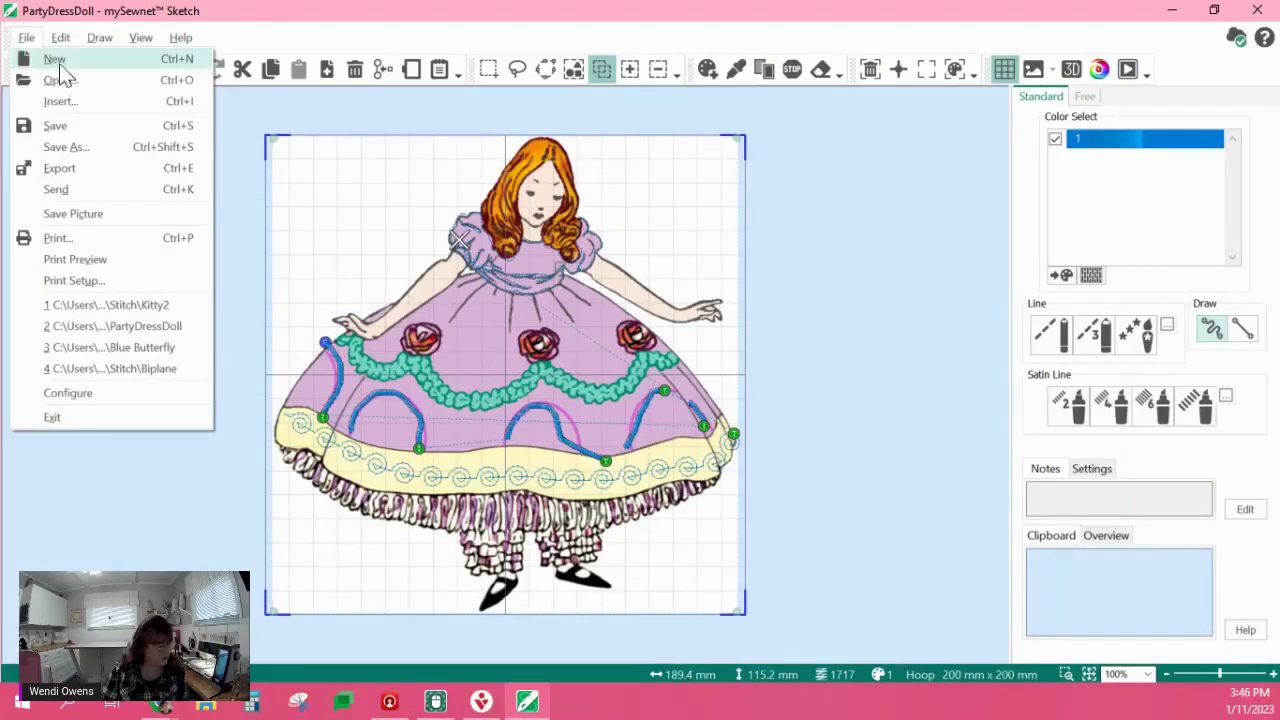
{"action": "left_click", "coordinate": [62, 60]}
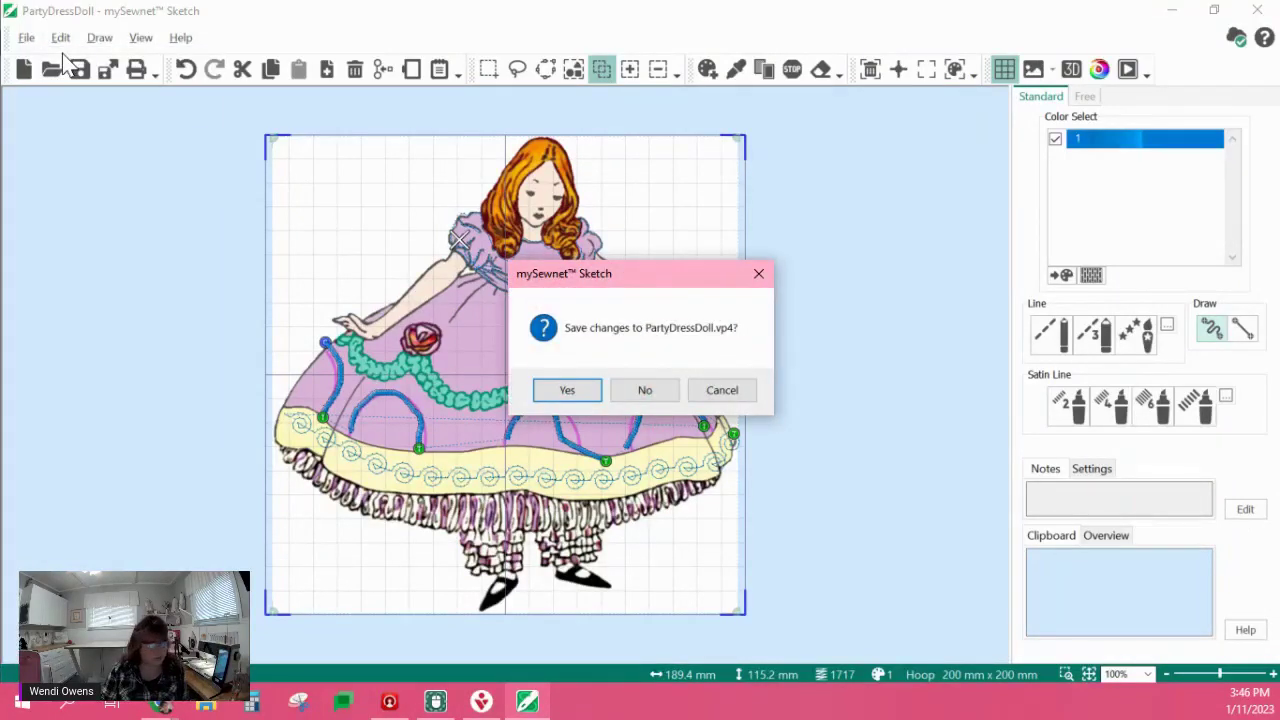
{"action": "left_click", "coordinate": [650, 390]}
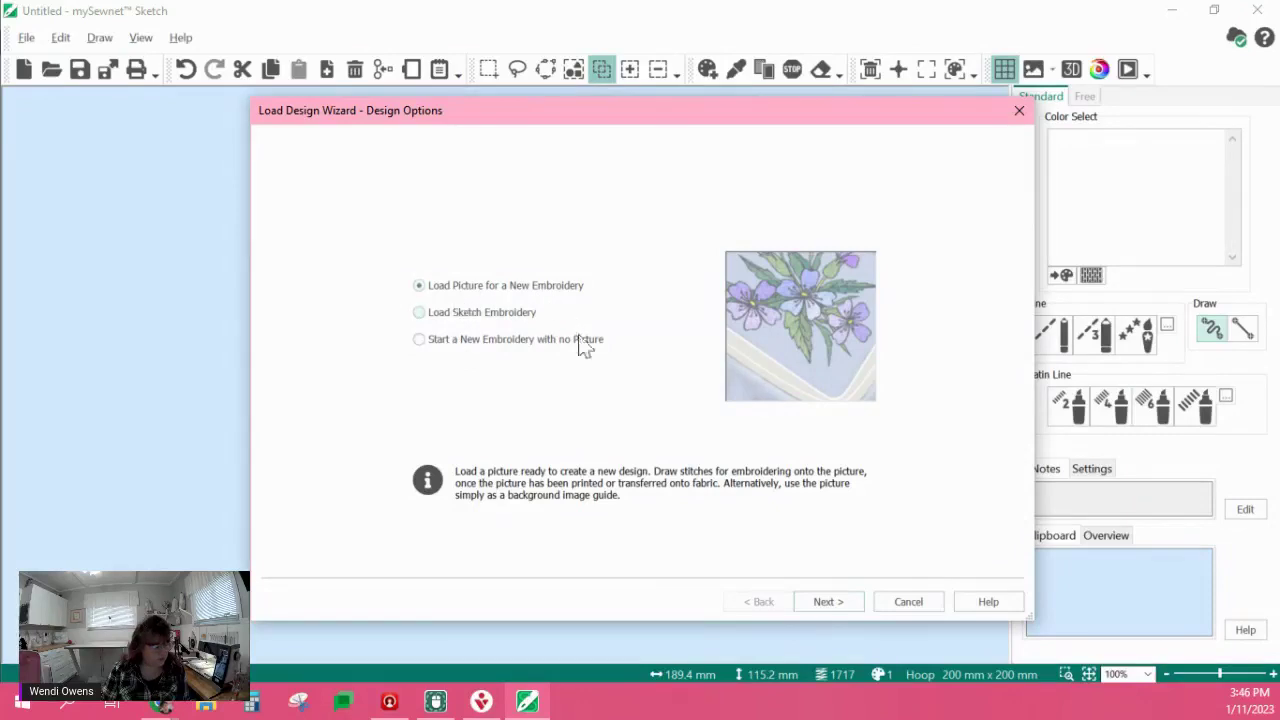
{"action": "left_click", "coordinate": [421, 316]}
{"action": "left_click", "coordinate": [808, 598]}
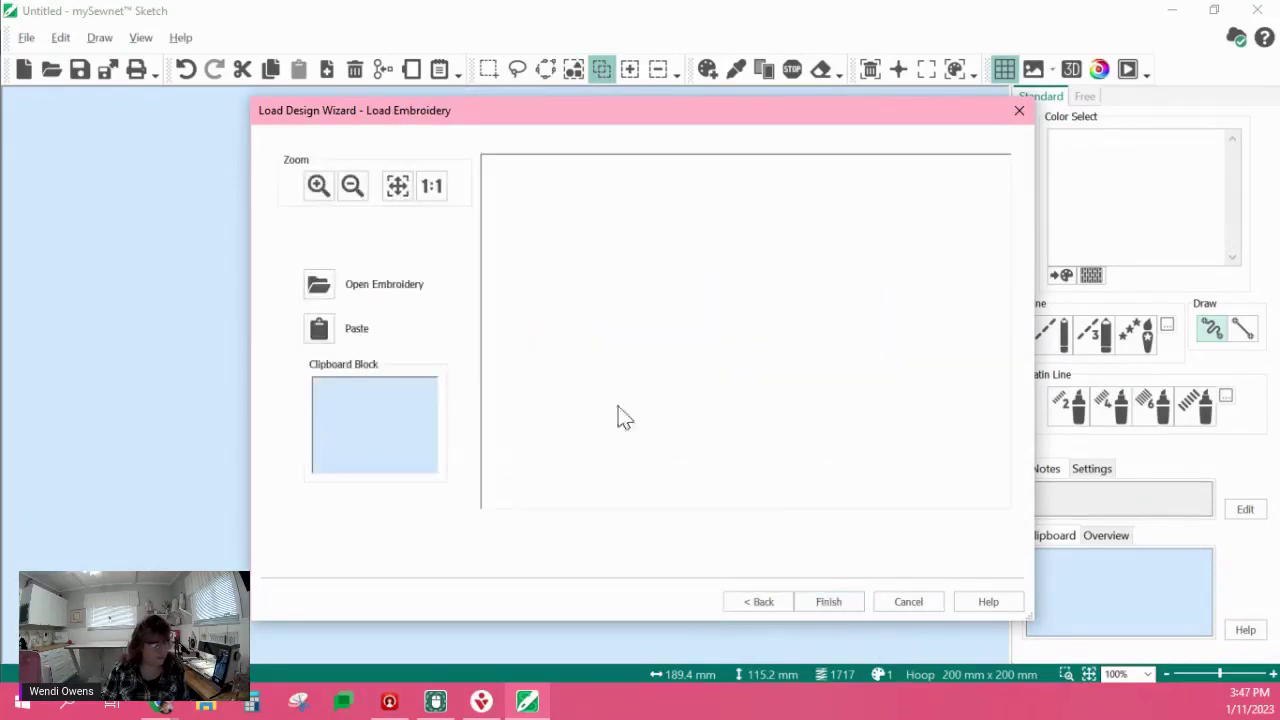
- Load the finished PartyDressDoll embroidery from the Sketch Stitch samples folder into the new design
{"action": "left_click", "coordinate": [320, 292]}
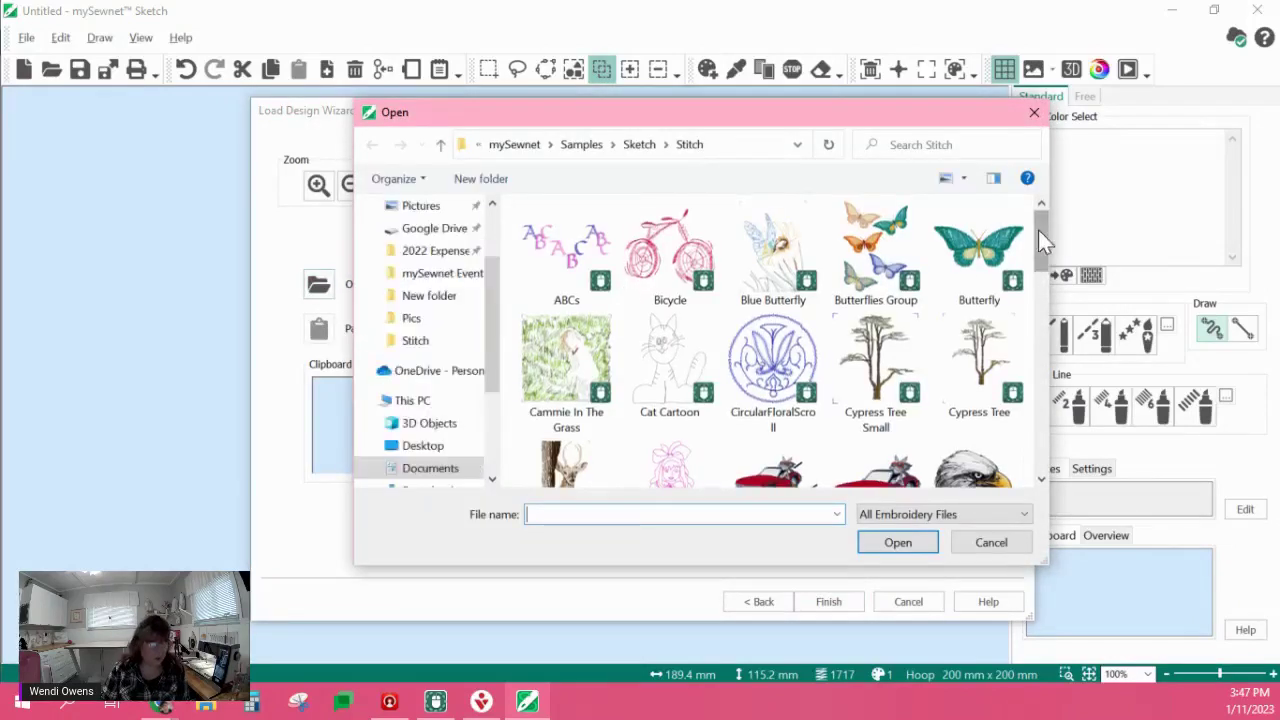
{"action": "left_click_drag", "start_coordinate": [1051, 237], "coordinate": [863, 304]}
{"action": "left_click", "coordinate": [863, 307]}
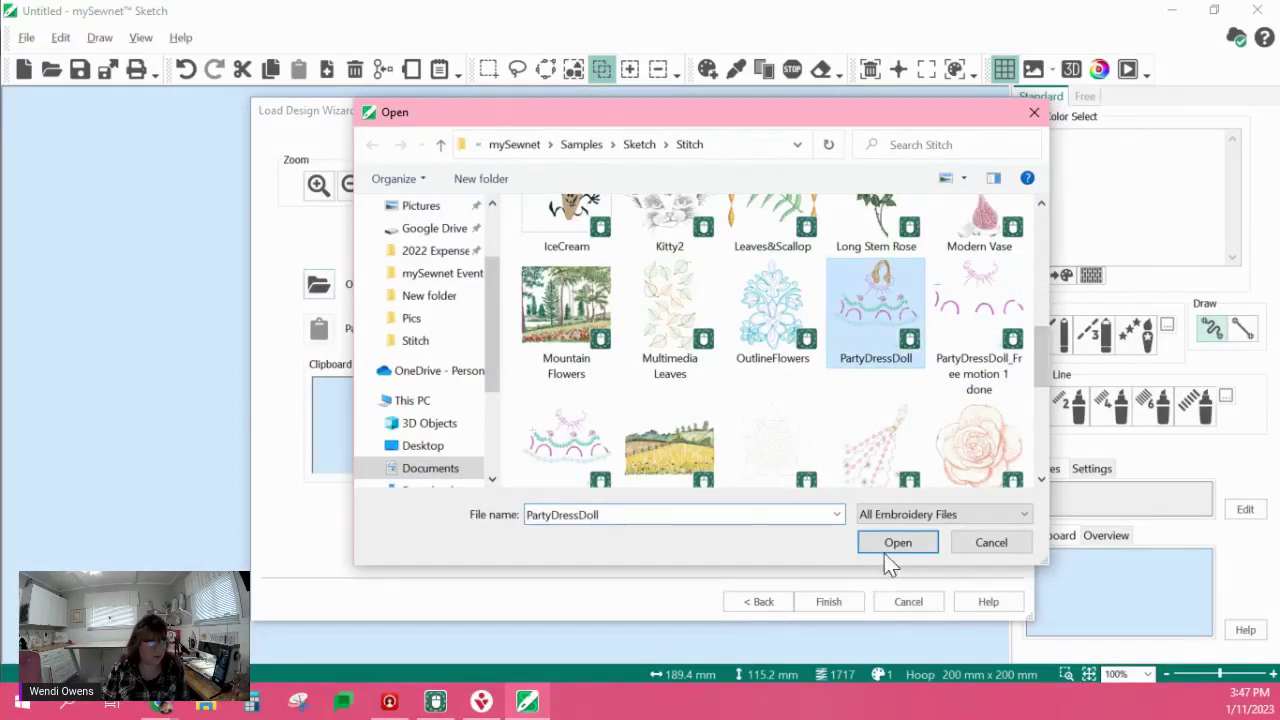
{"action": "left_click", "coordinate": [893, 552]}
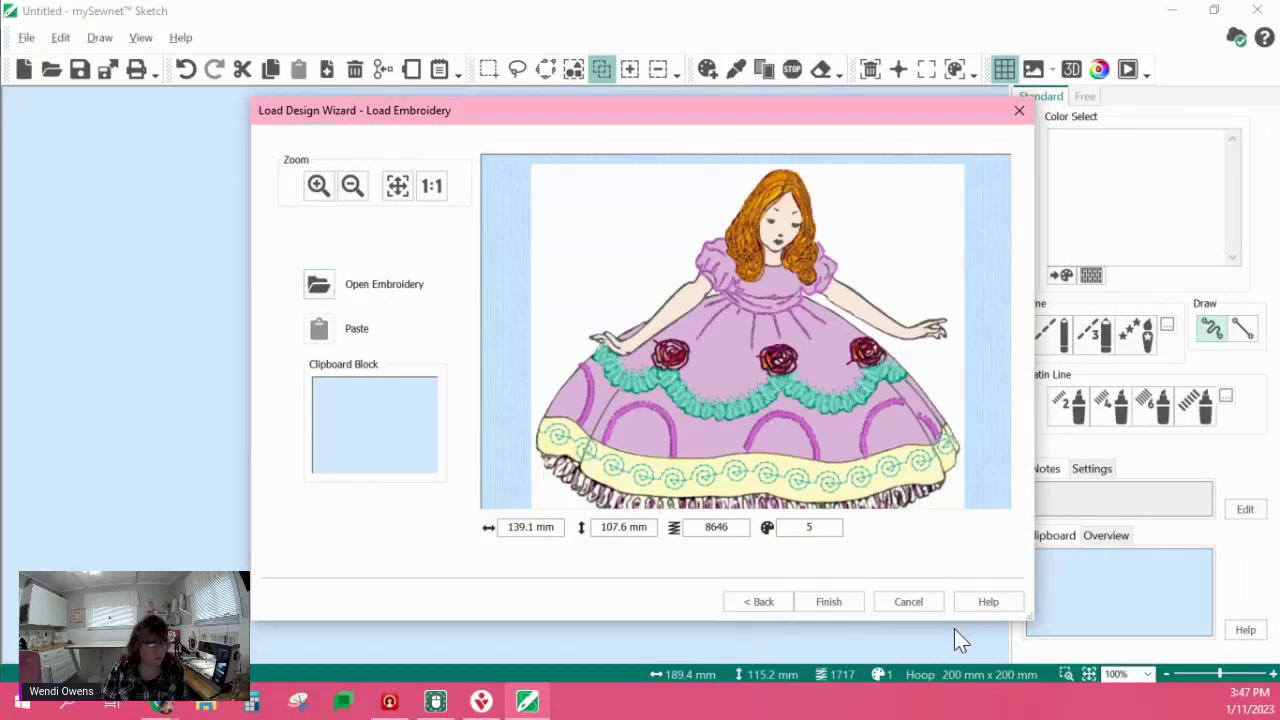
{"action": "left_click", "coordinate": [832, 604]}
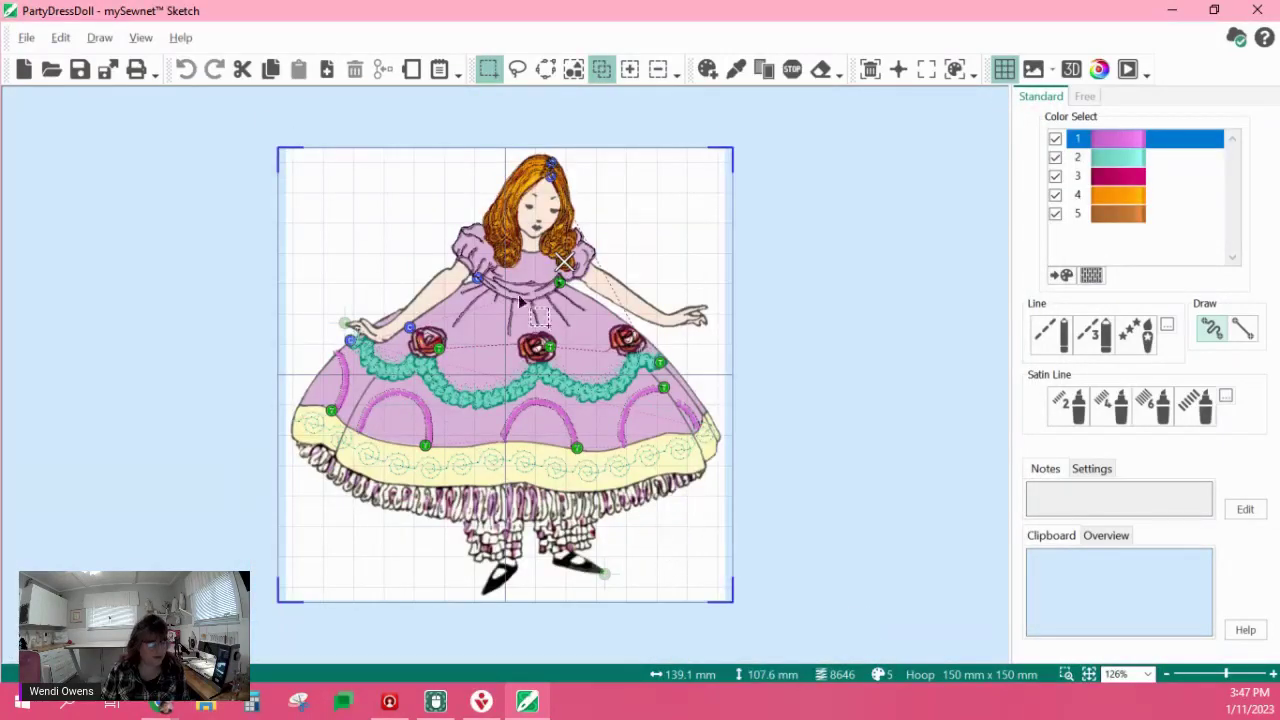
- Fade the doll's background picture so the embroidery stitches stand out over it
{"action": "left_click", "coordinate": [1053, 74]}
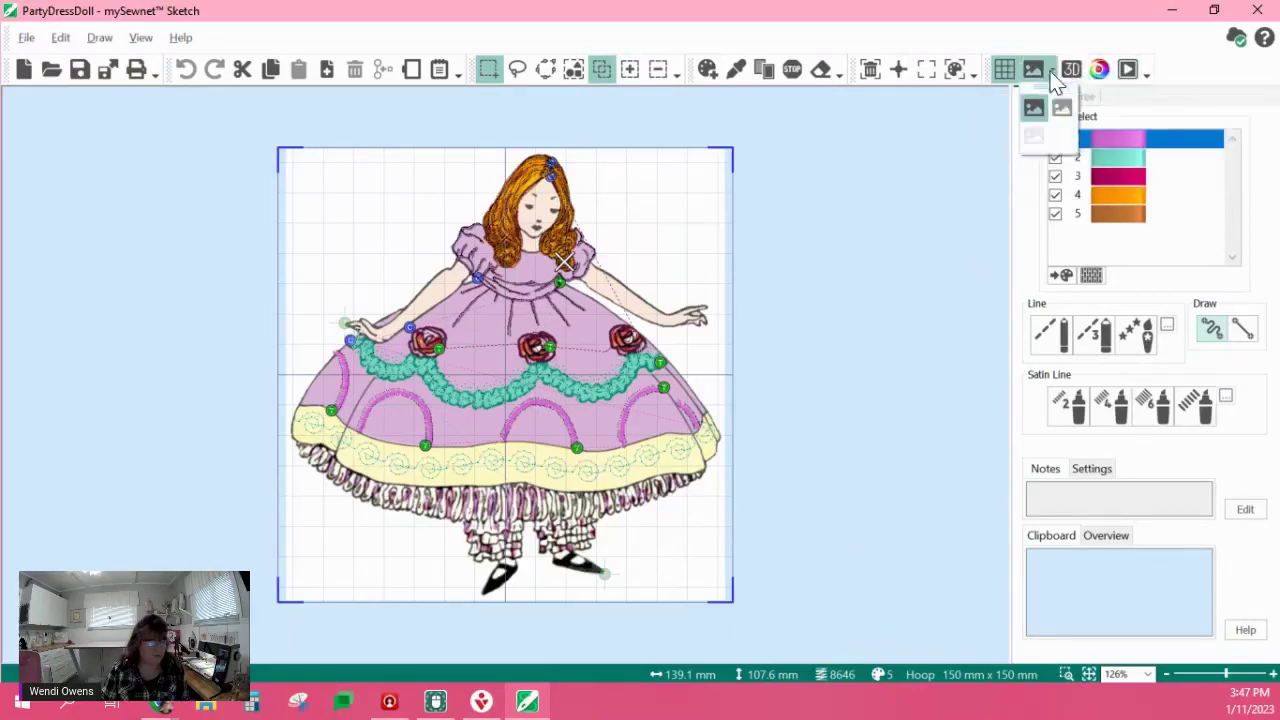
{"action": "left_click", "coordinate": [1062, 112]}
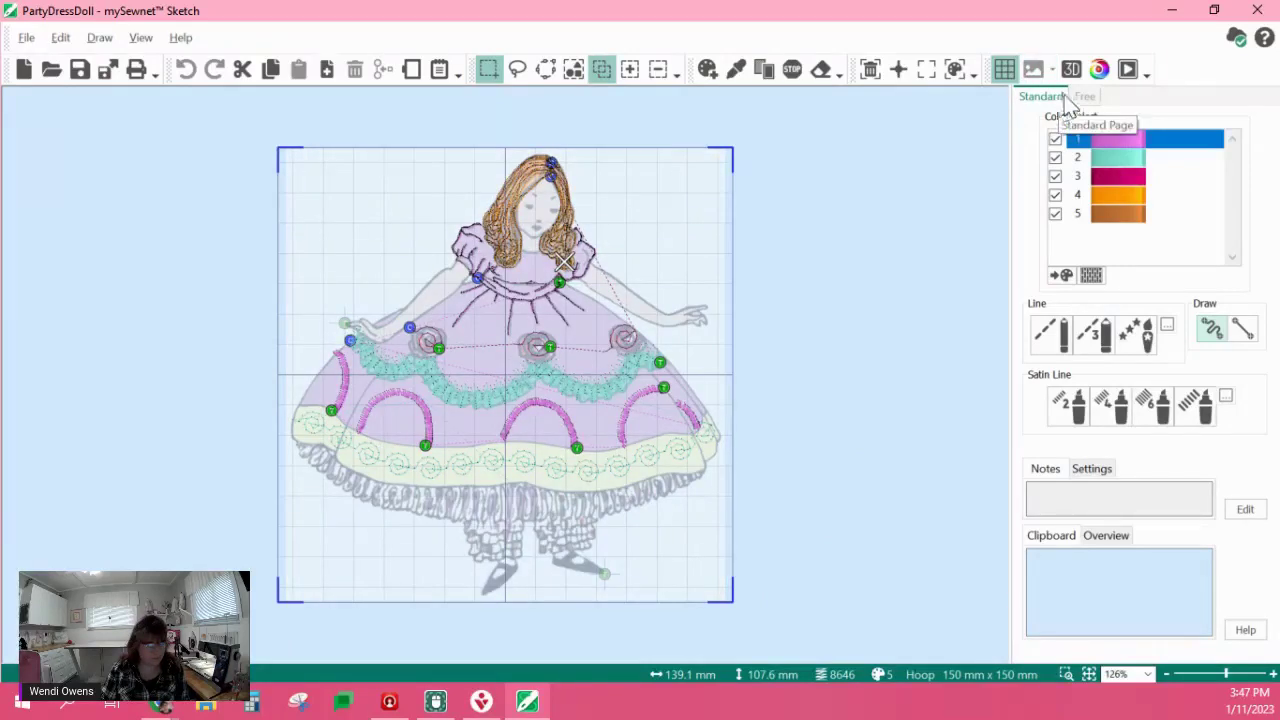
{"action": "left_click", "coordinate": [1052, 70]}
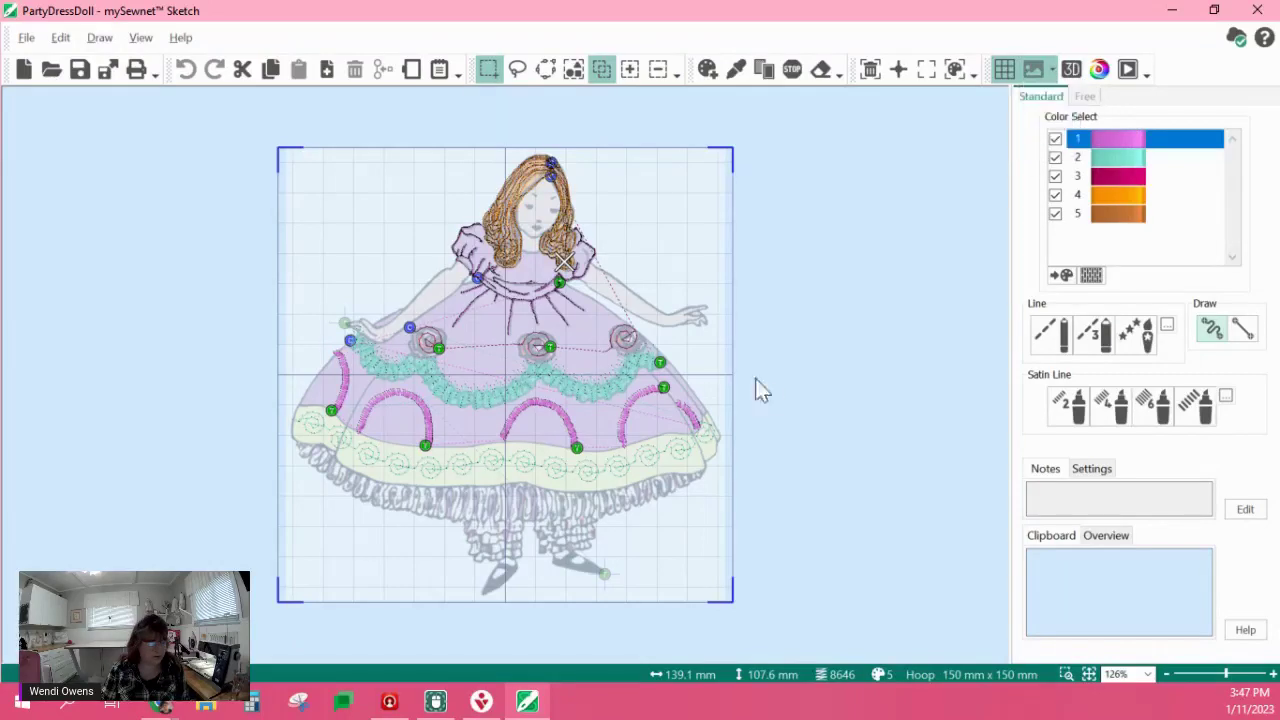